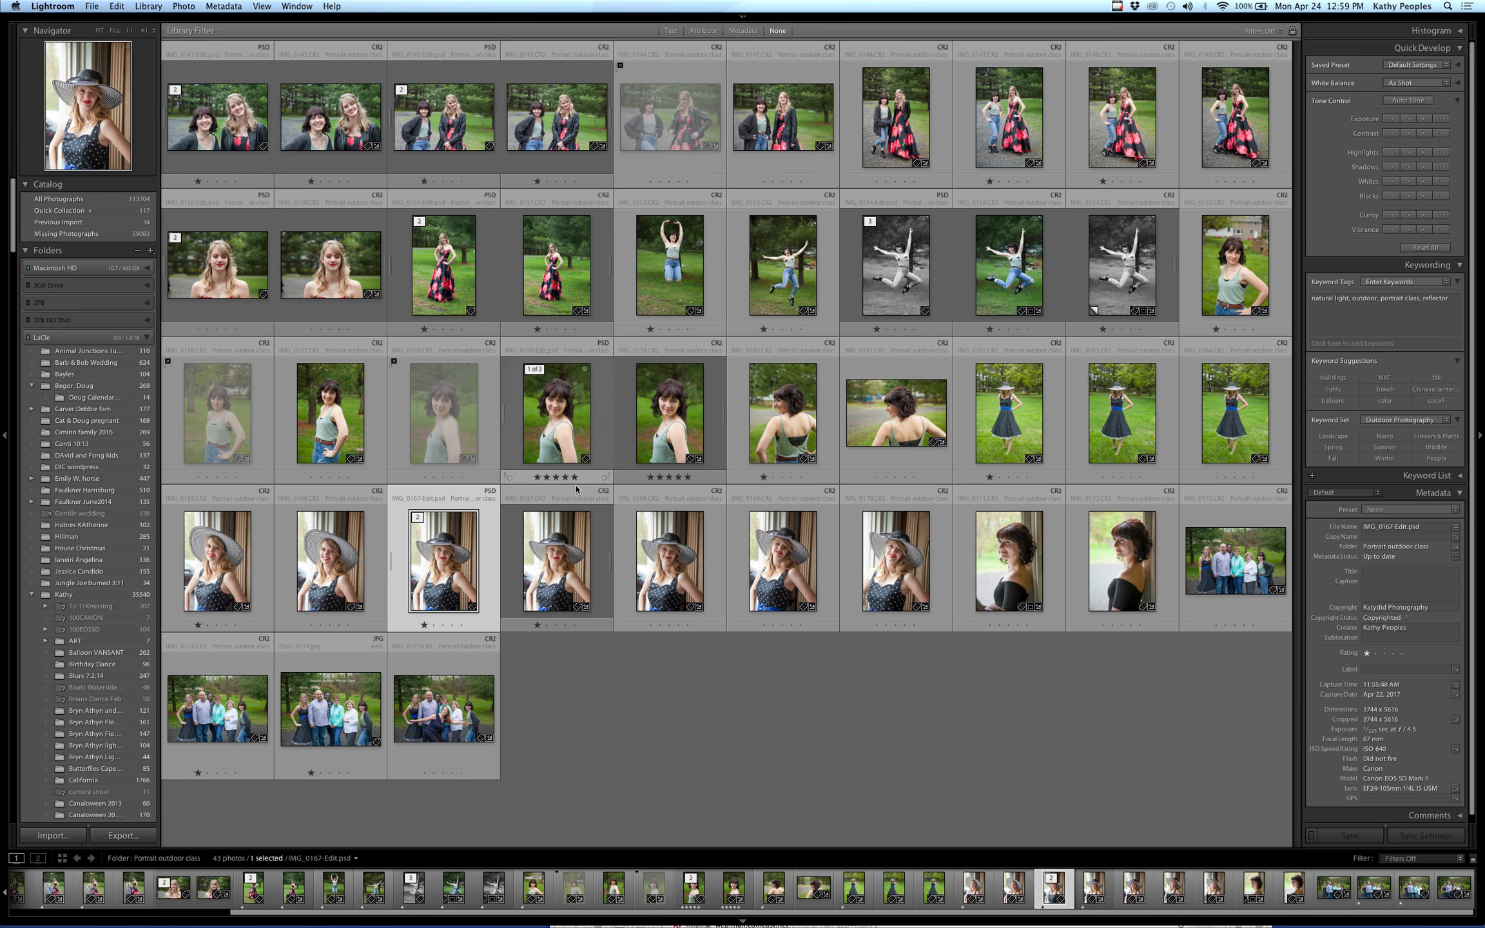
Open the striped-hat portrait IMG_0167-Edit.psd in Adobe Photoshop CC as a copy with Lightroom adjustments
double_click(444, 547)
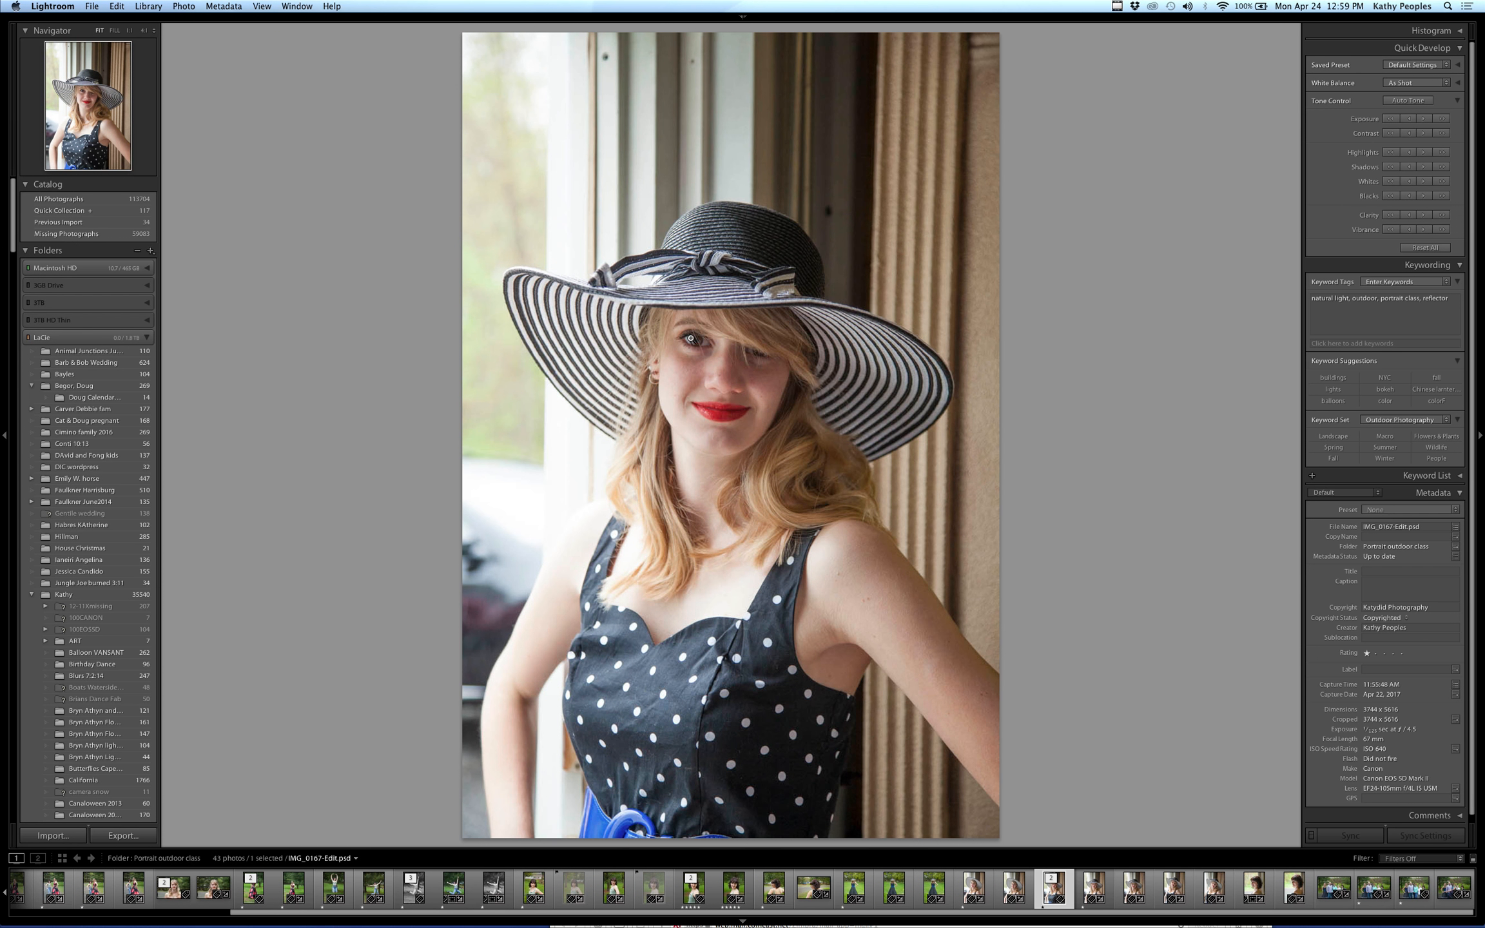
left_click(696, 331)
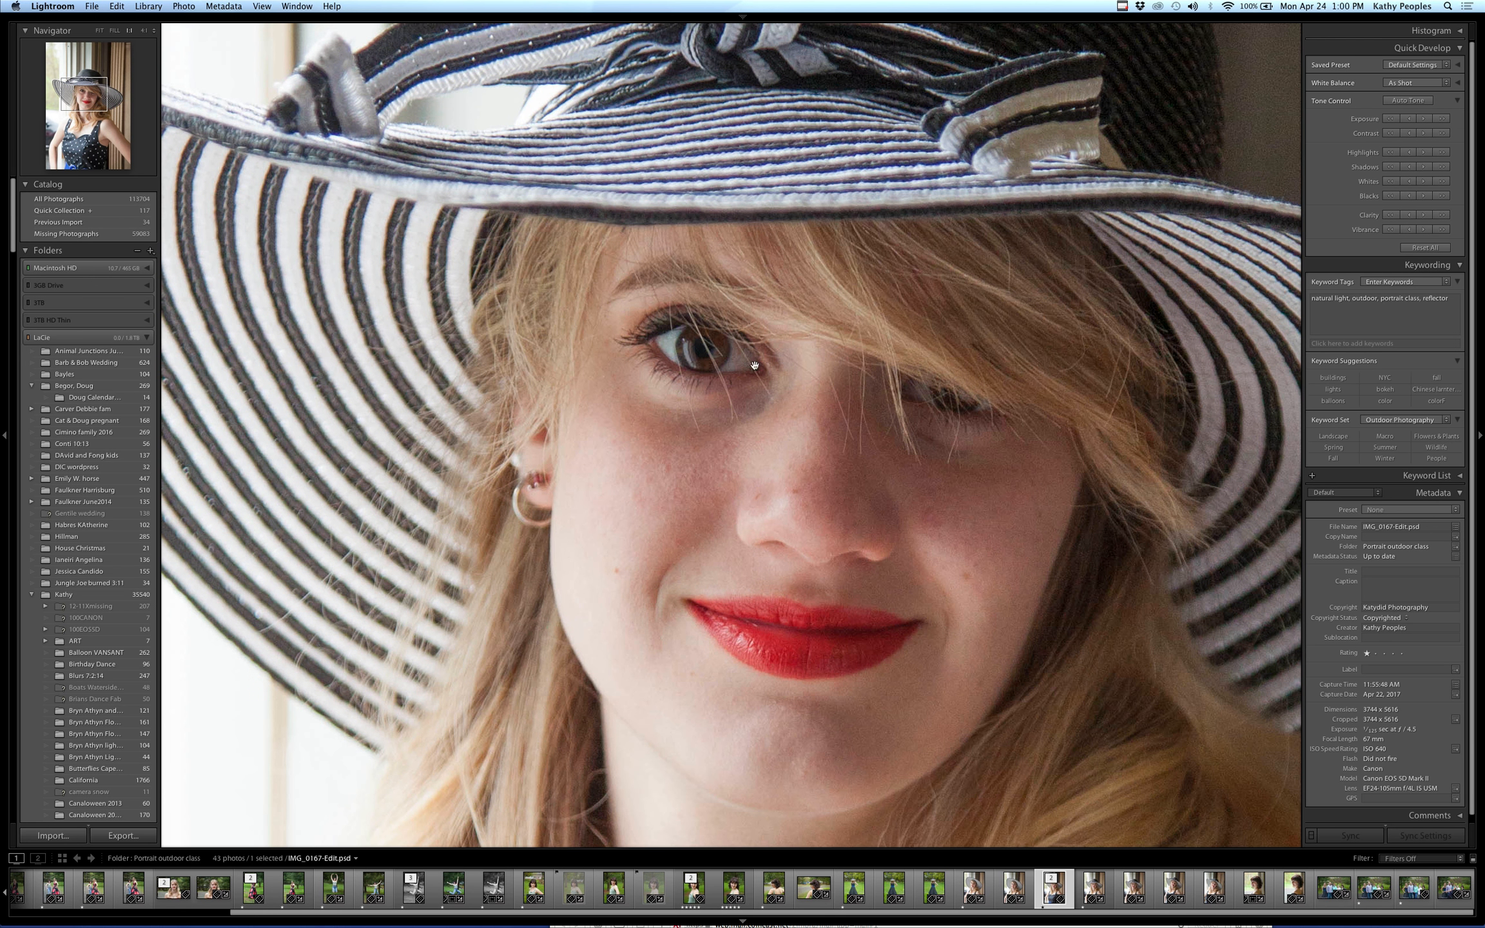
right_click(738, 408)
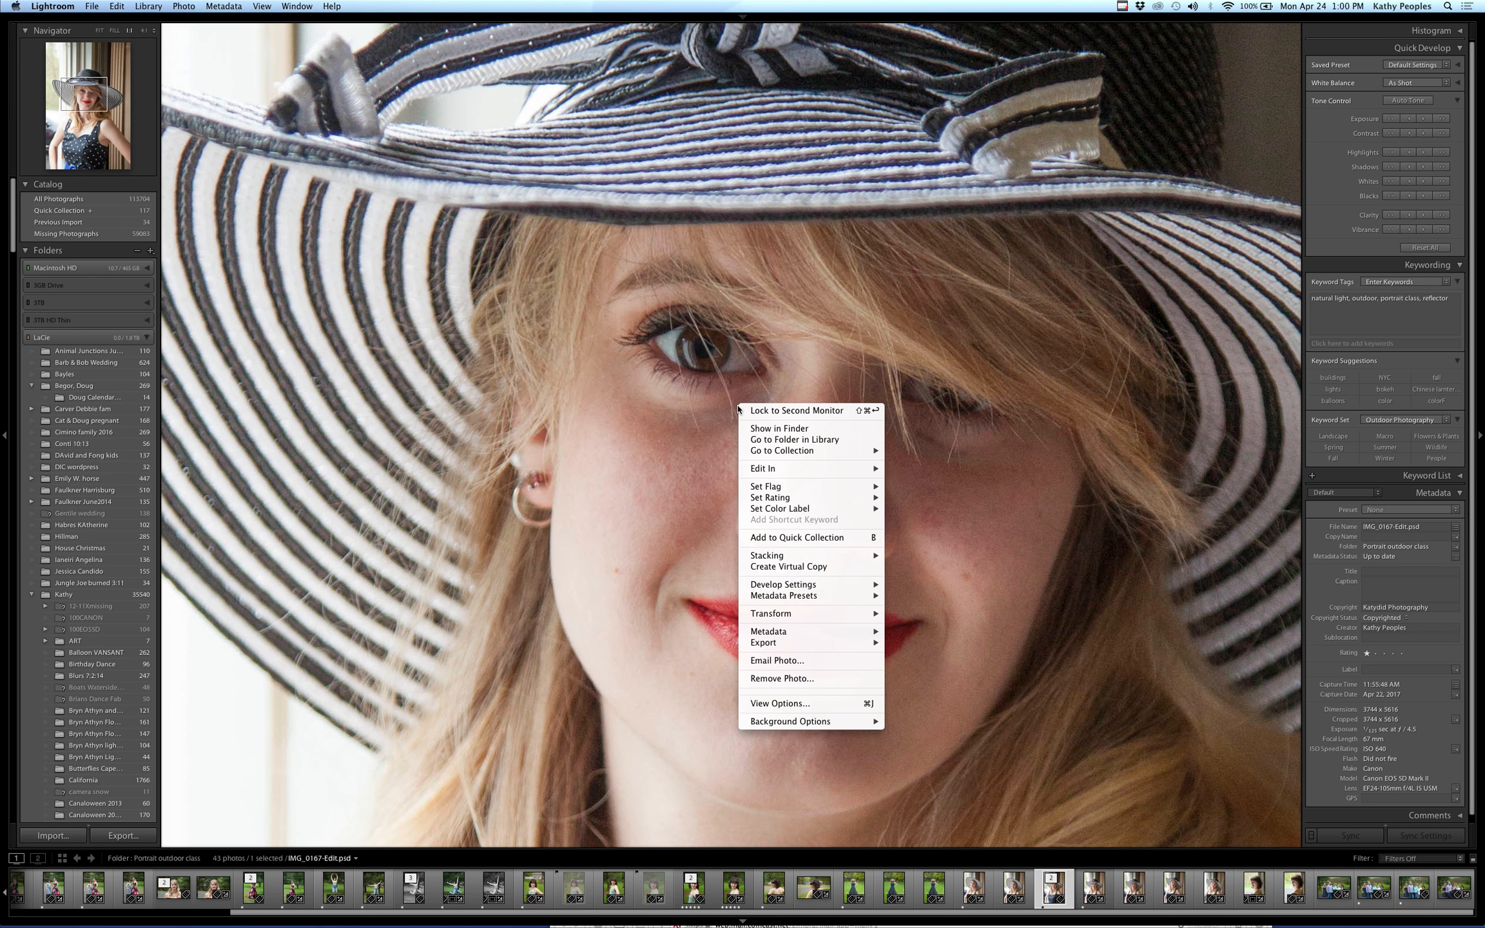
mouse_move(767, 468)
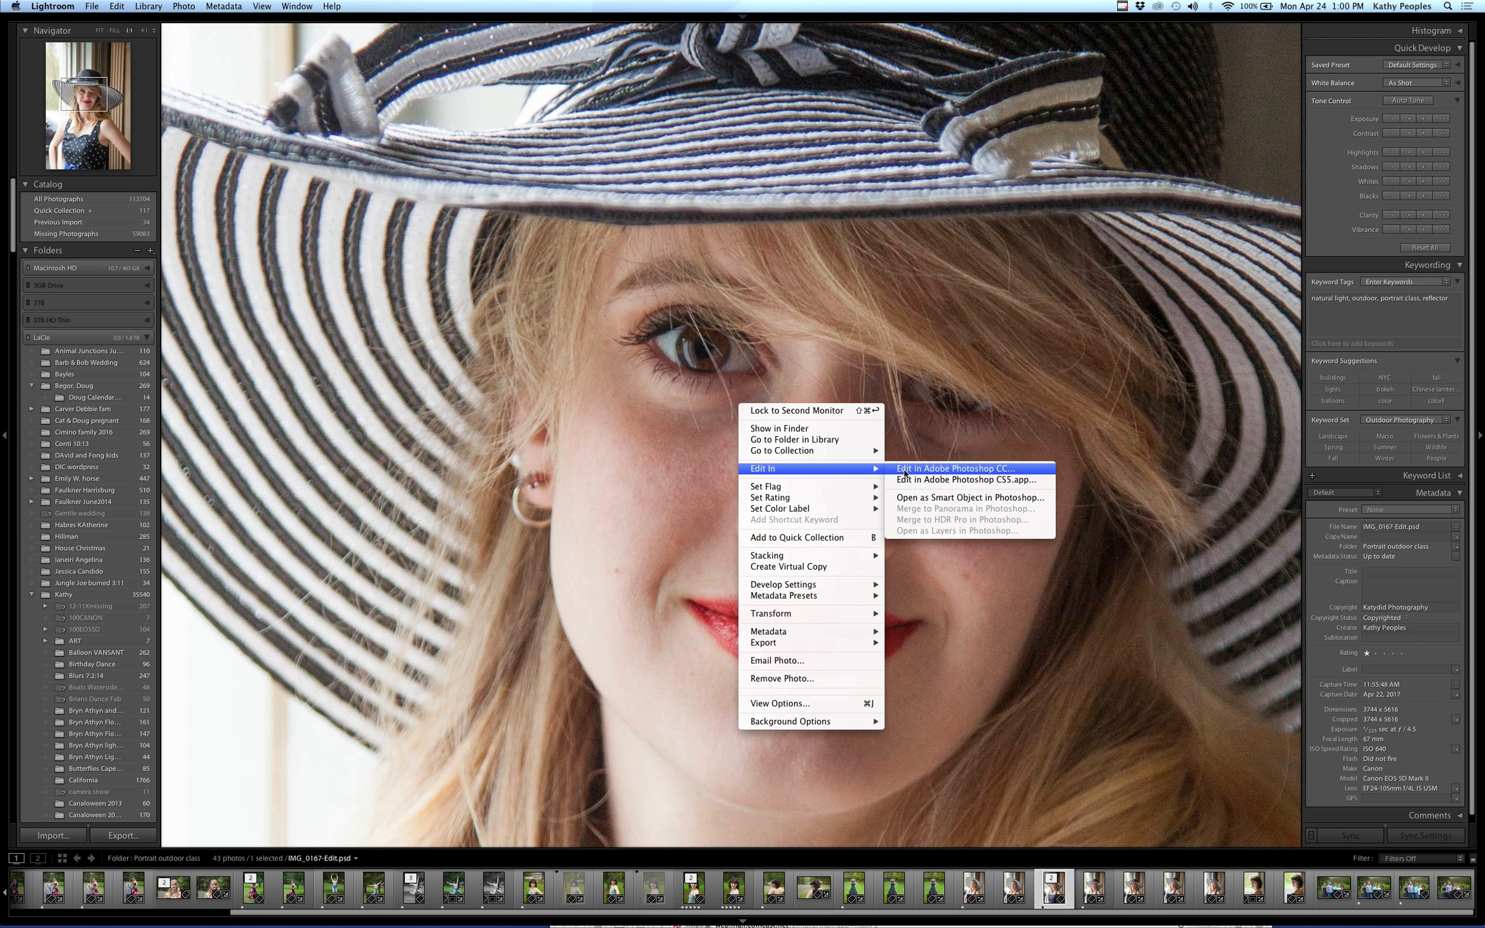
left_click(904, 469)
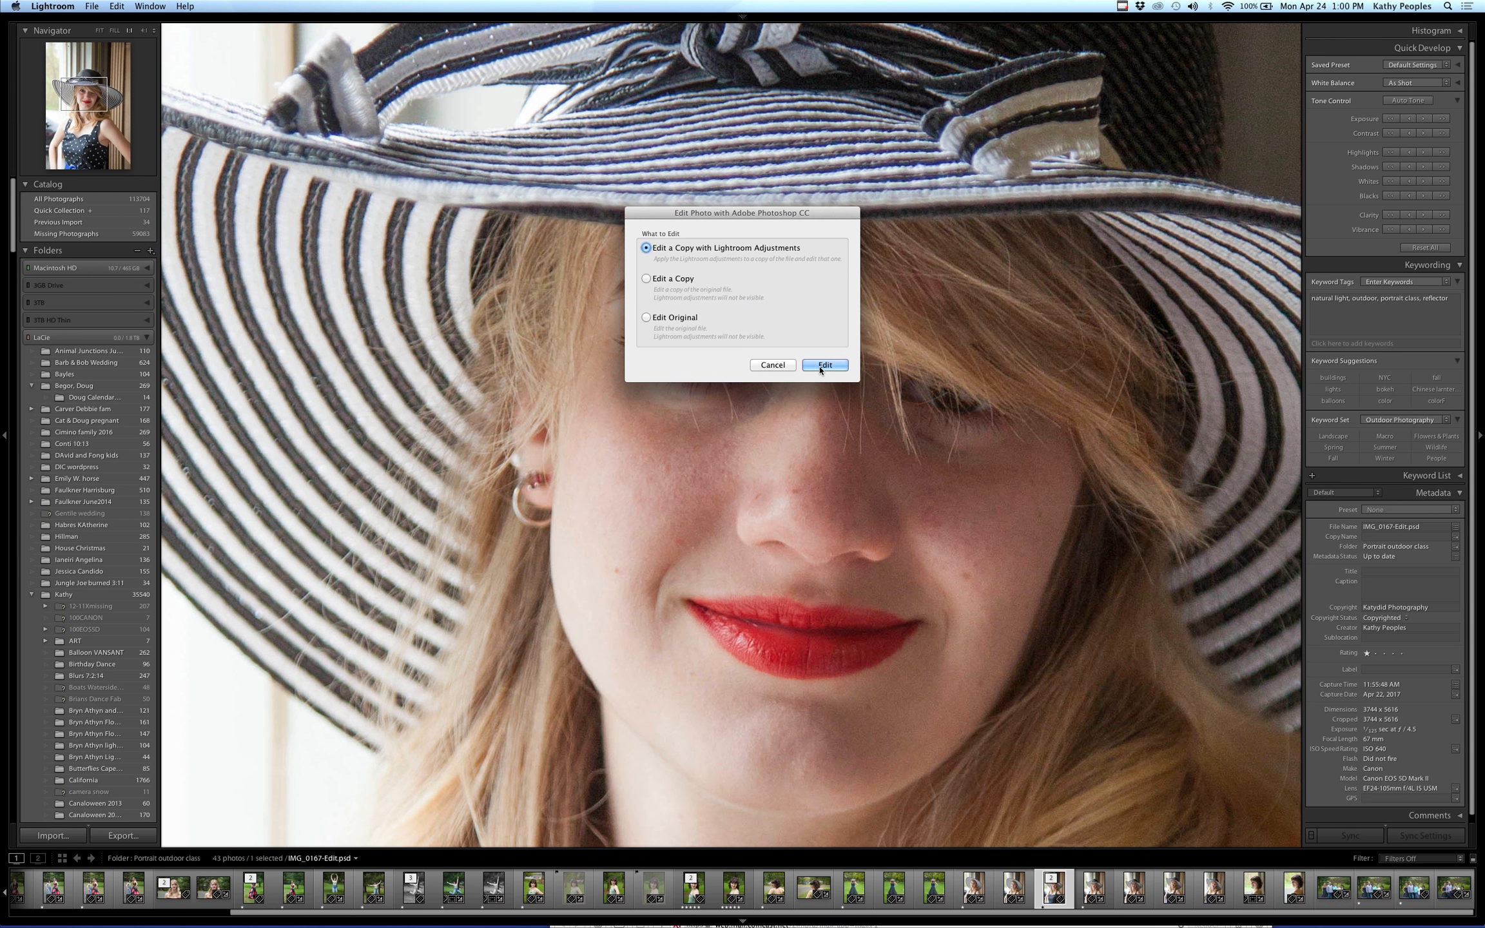
left_click(818, 365)
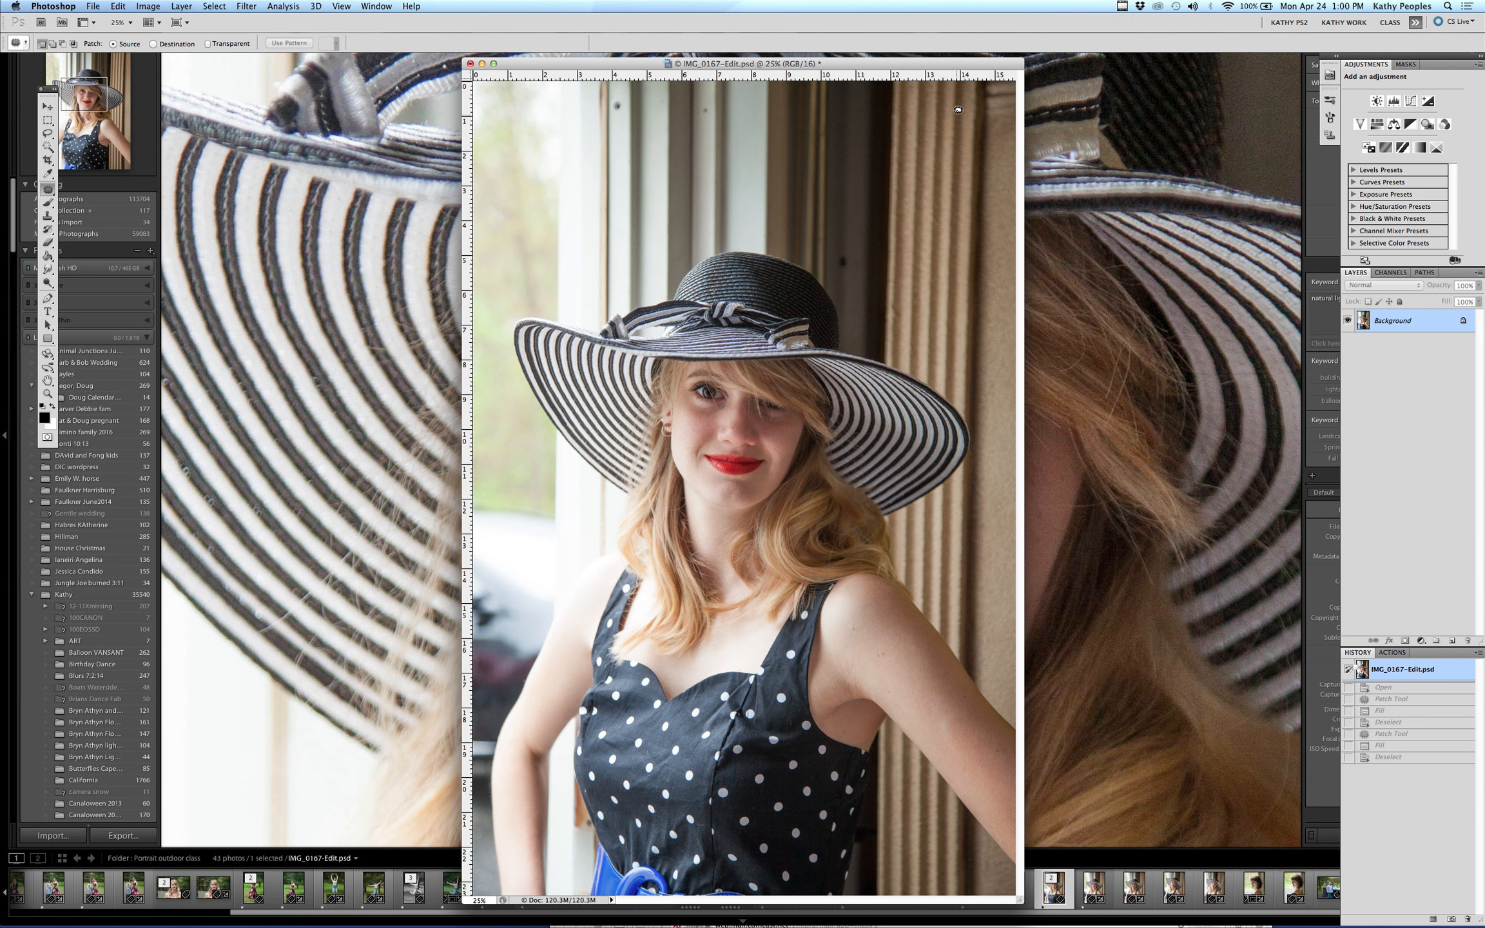
Zoom to 100% on the face, then with the Patch Tool select a spot on the left eye and content-aware fill it
key("f")
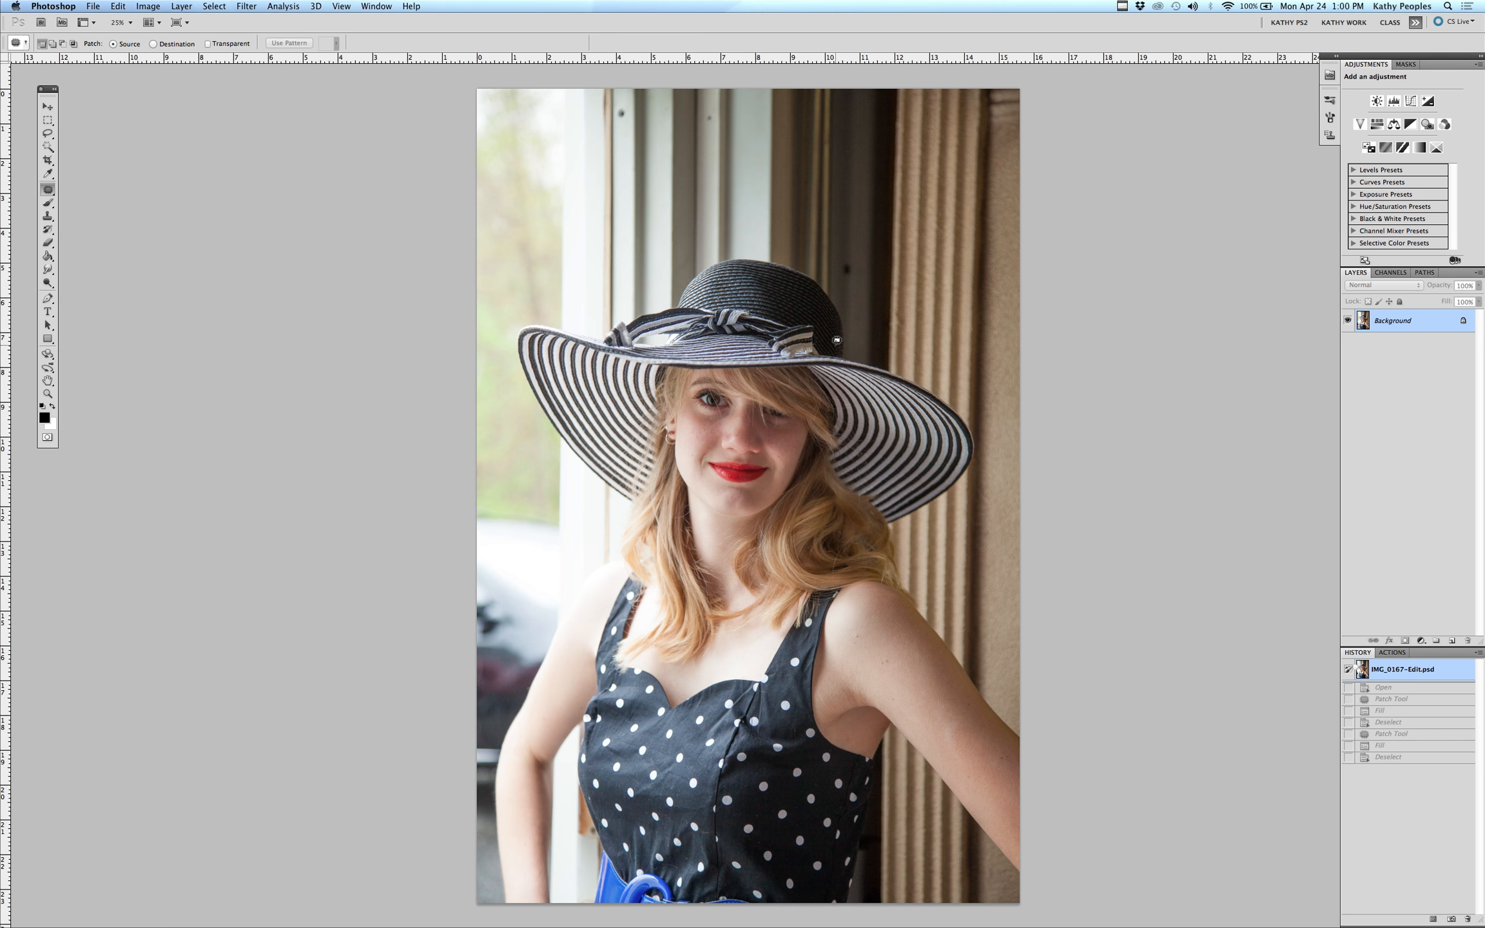
key("z")
left_click(759, 388)
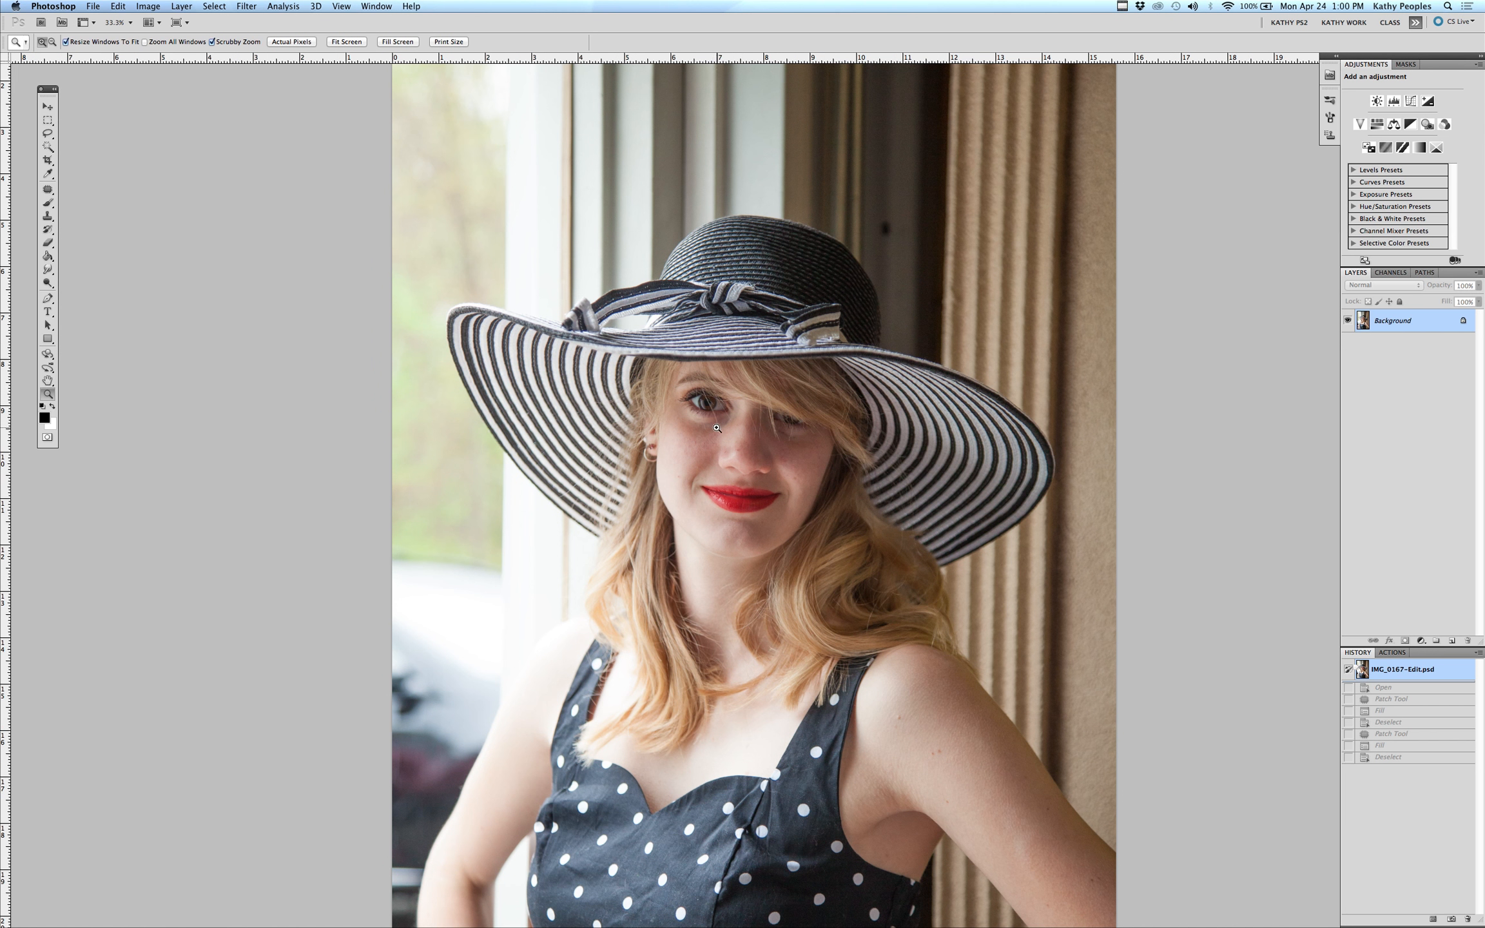
left_click(701, 414)
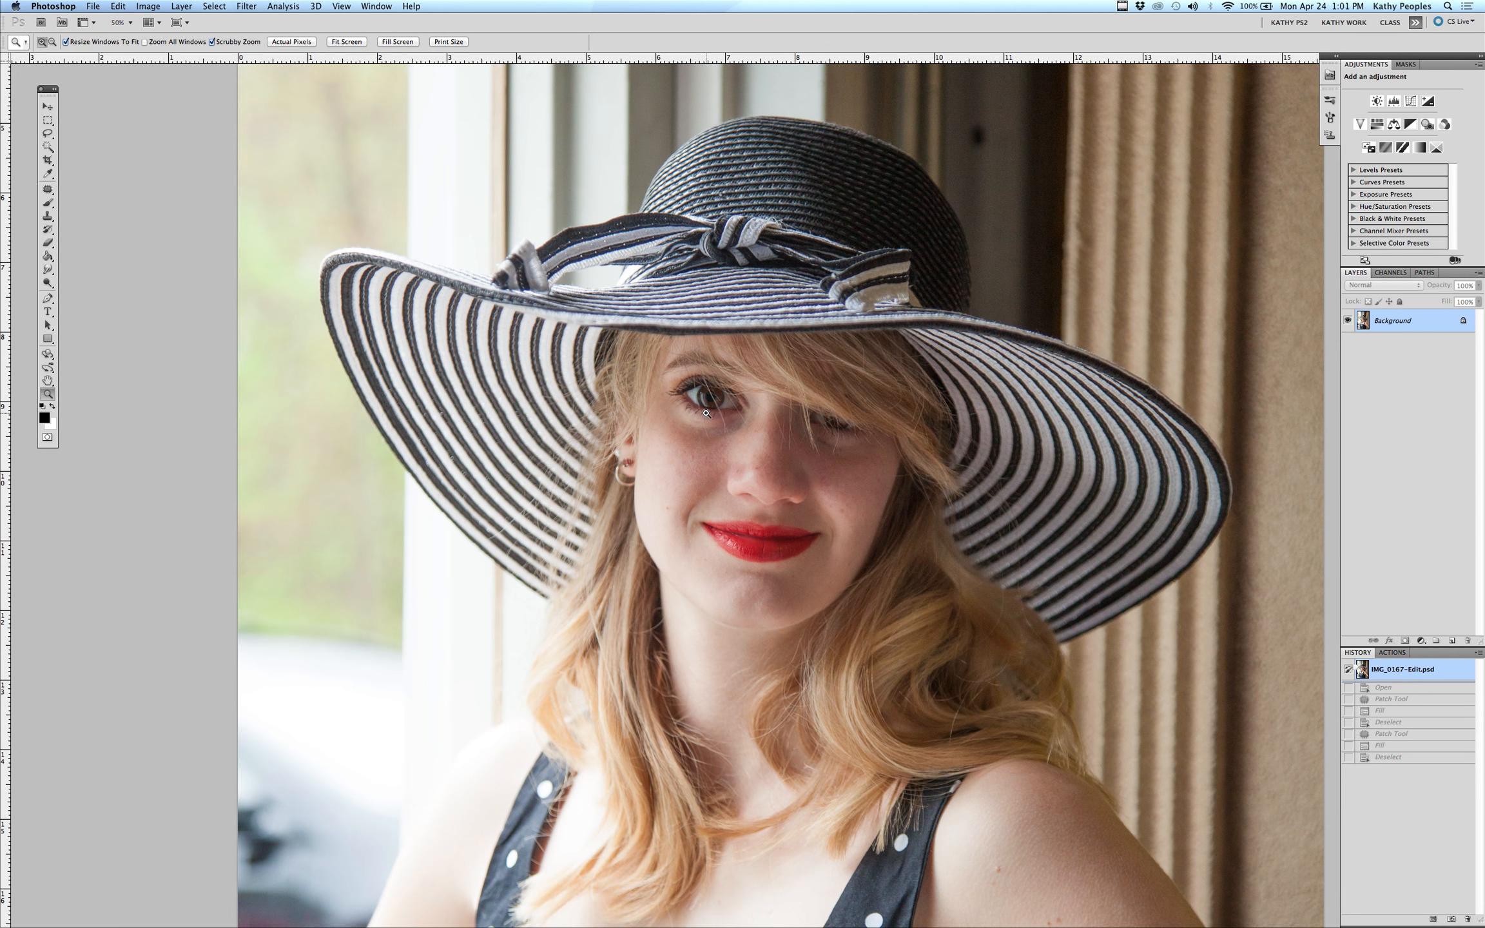
left_click(706, 413)
left_click(720, 411)
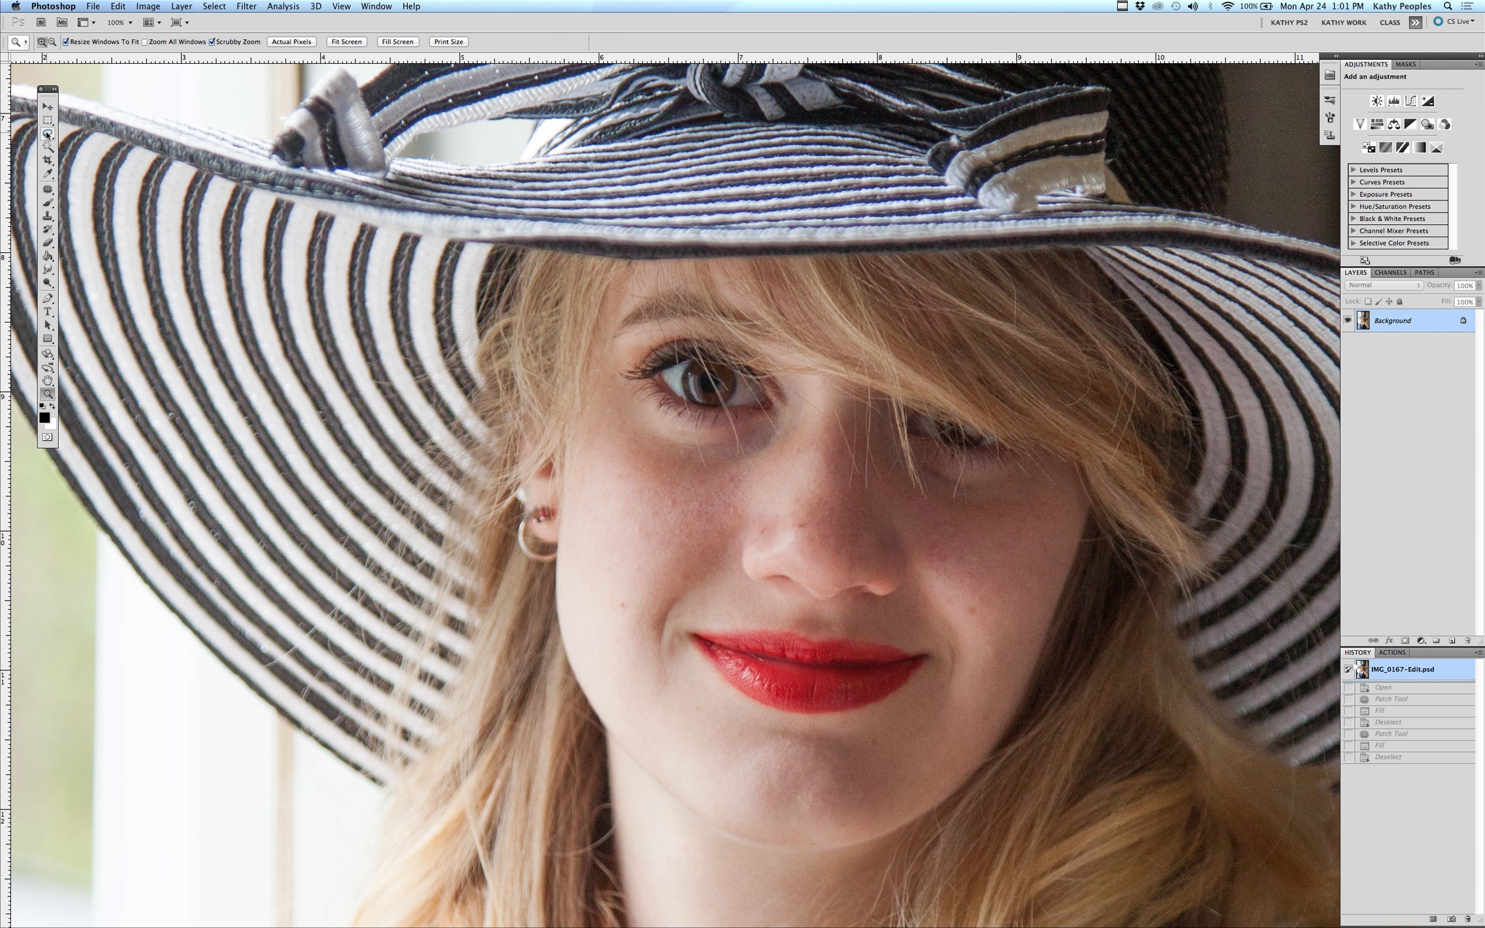
left_click(46, 189)
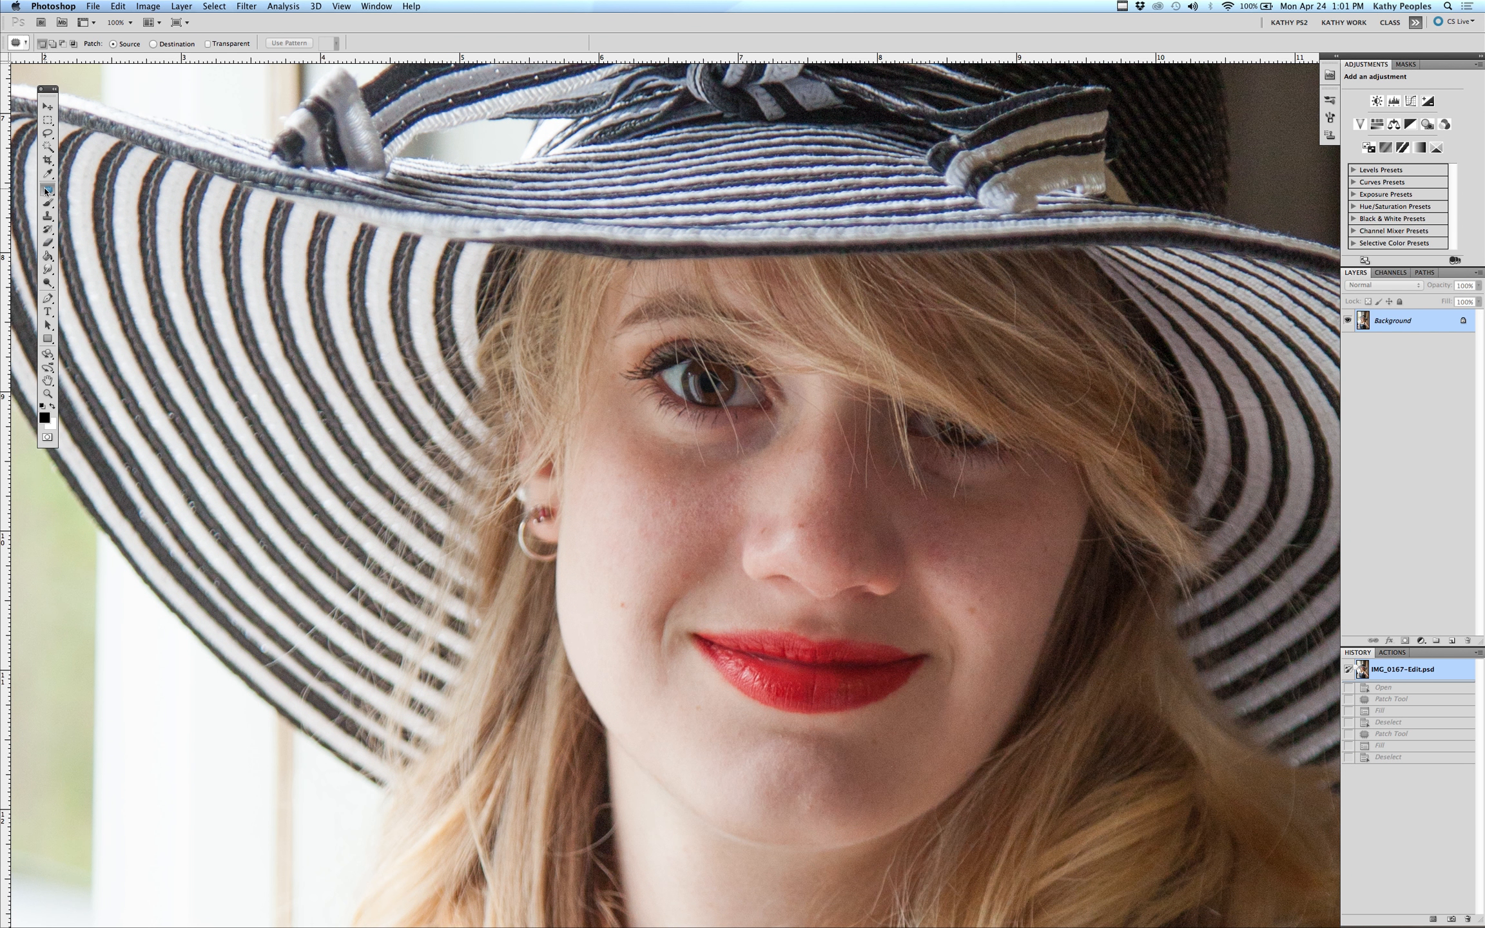
left_click(46, 189)
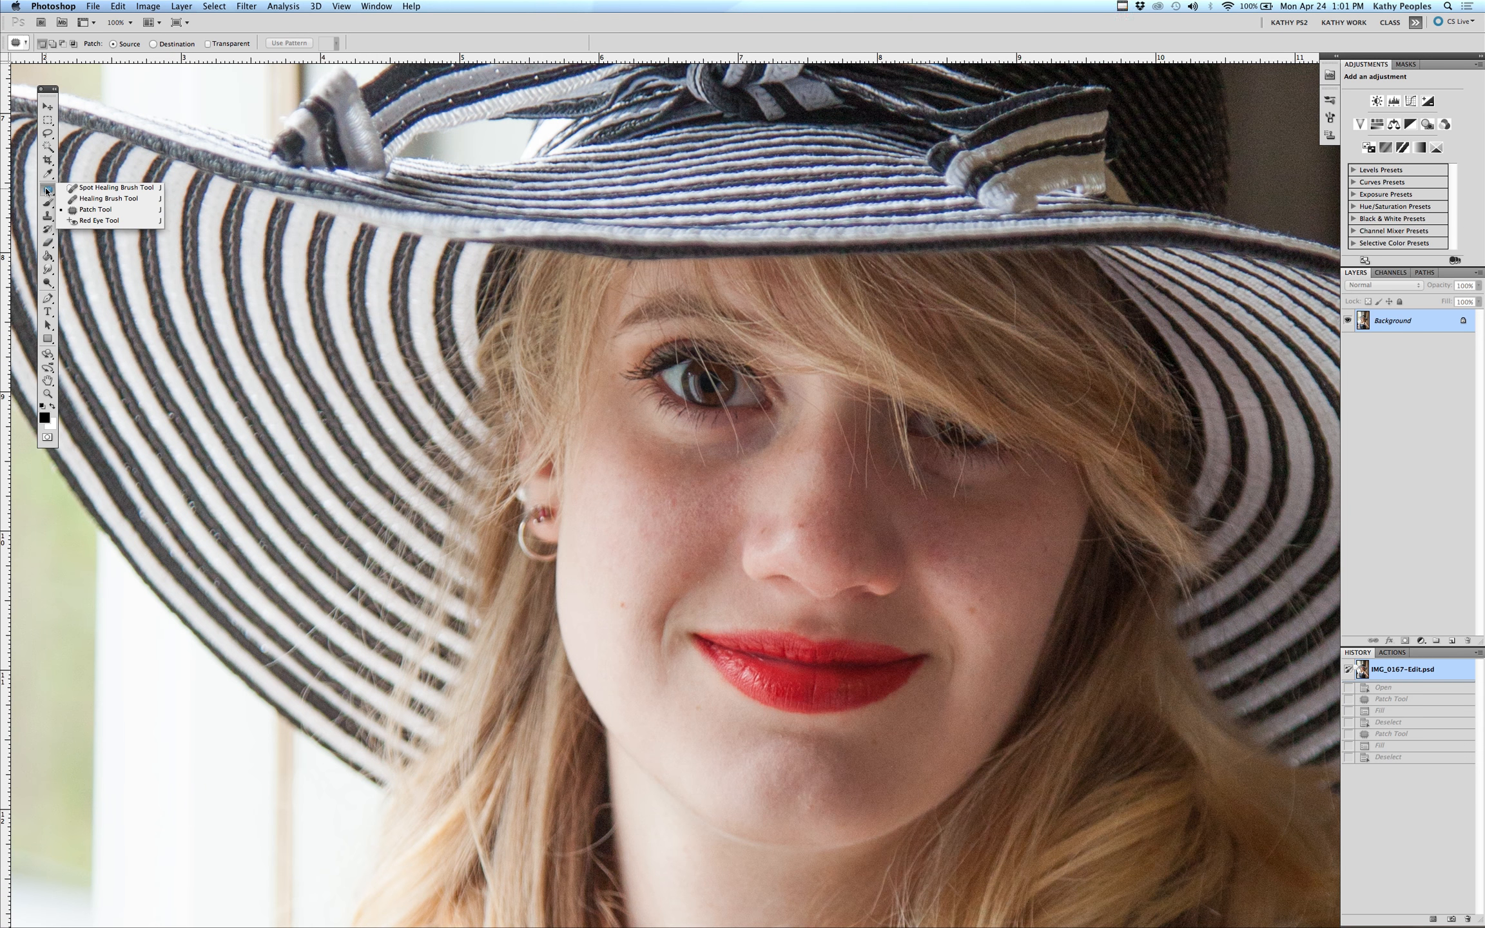
left_click(95, 209)
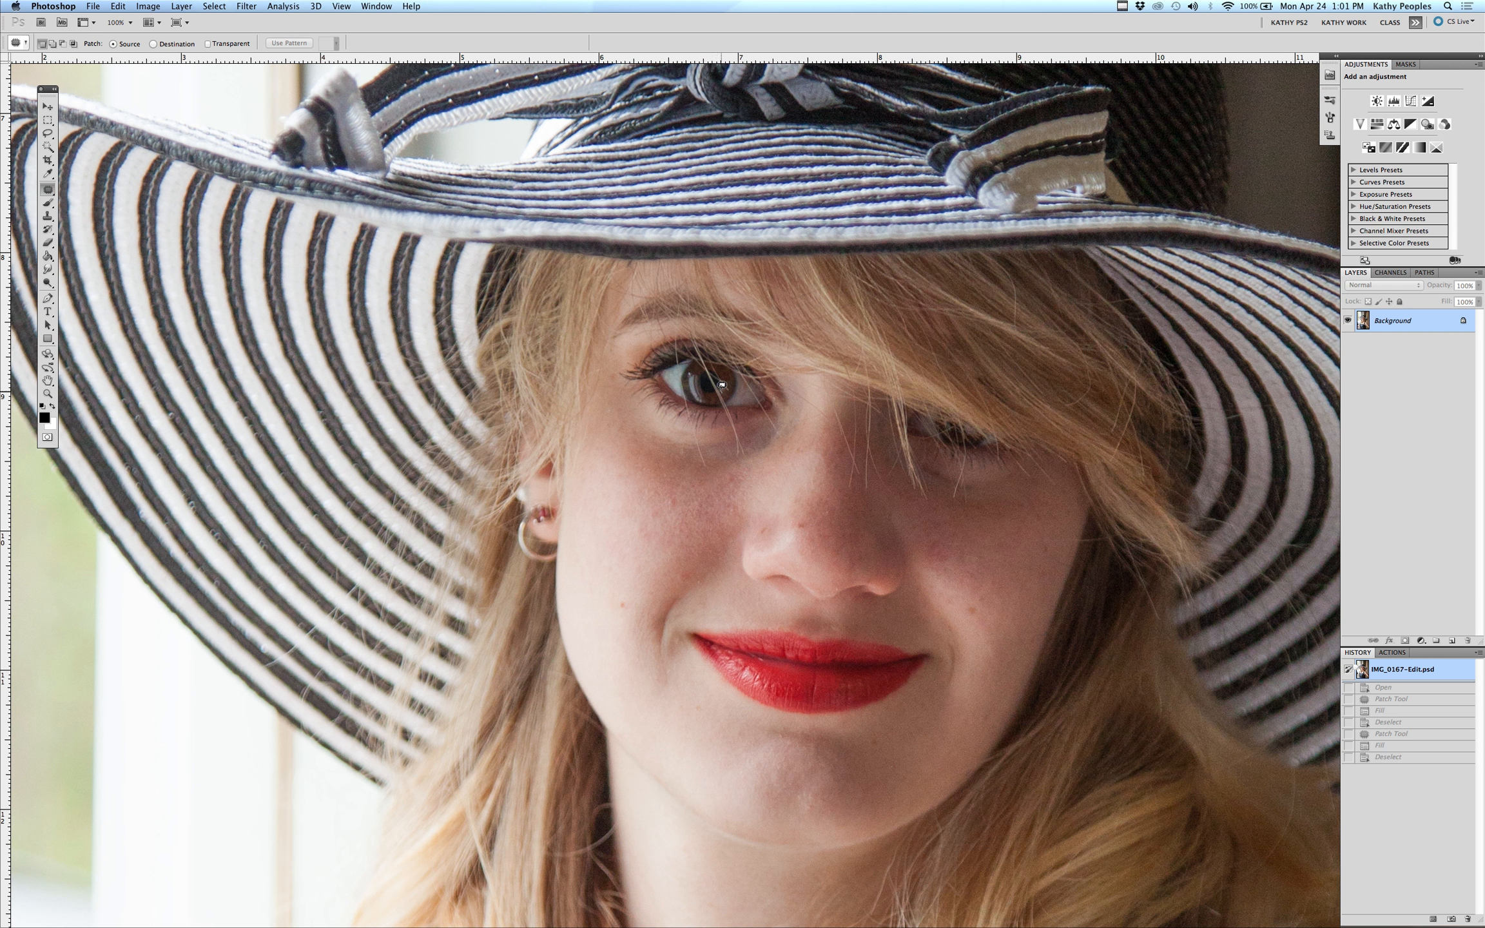
mouse_move(718, 388)
left_mouse_down()
mouse_move(721, 404)
mouse_move(717, 388)
left_mouse_up()
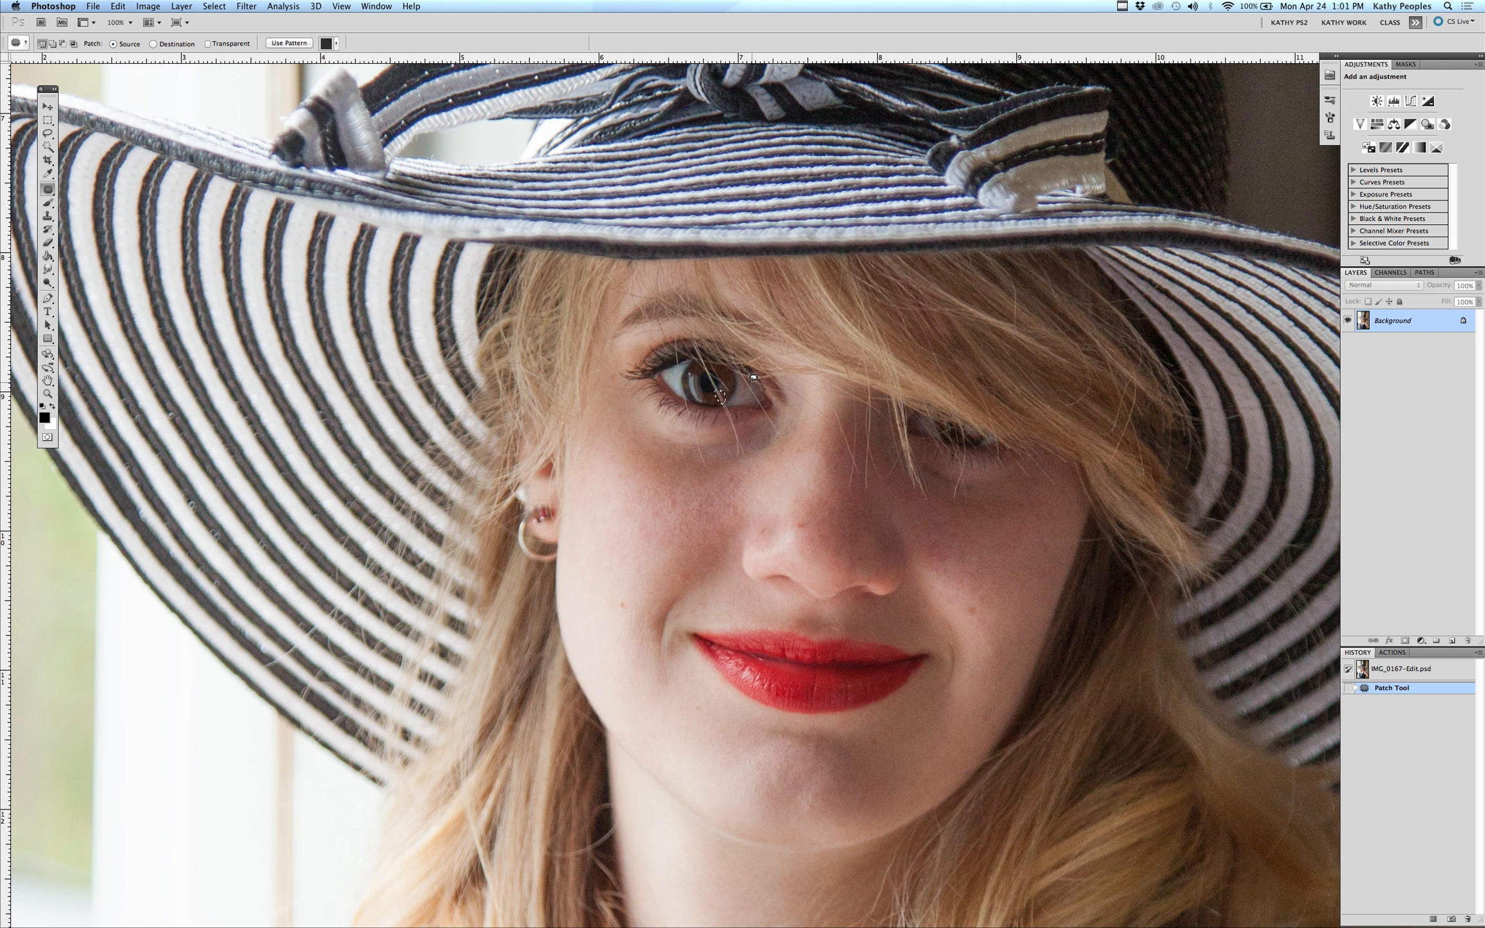
key("BackSpace")
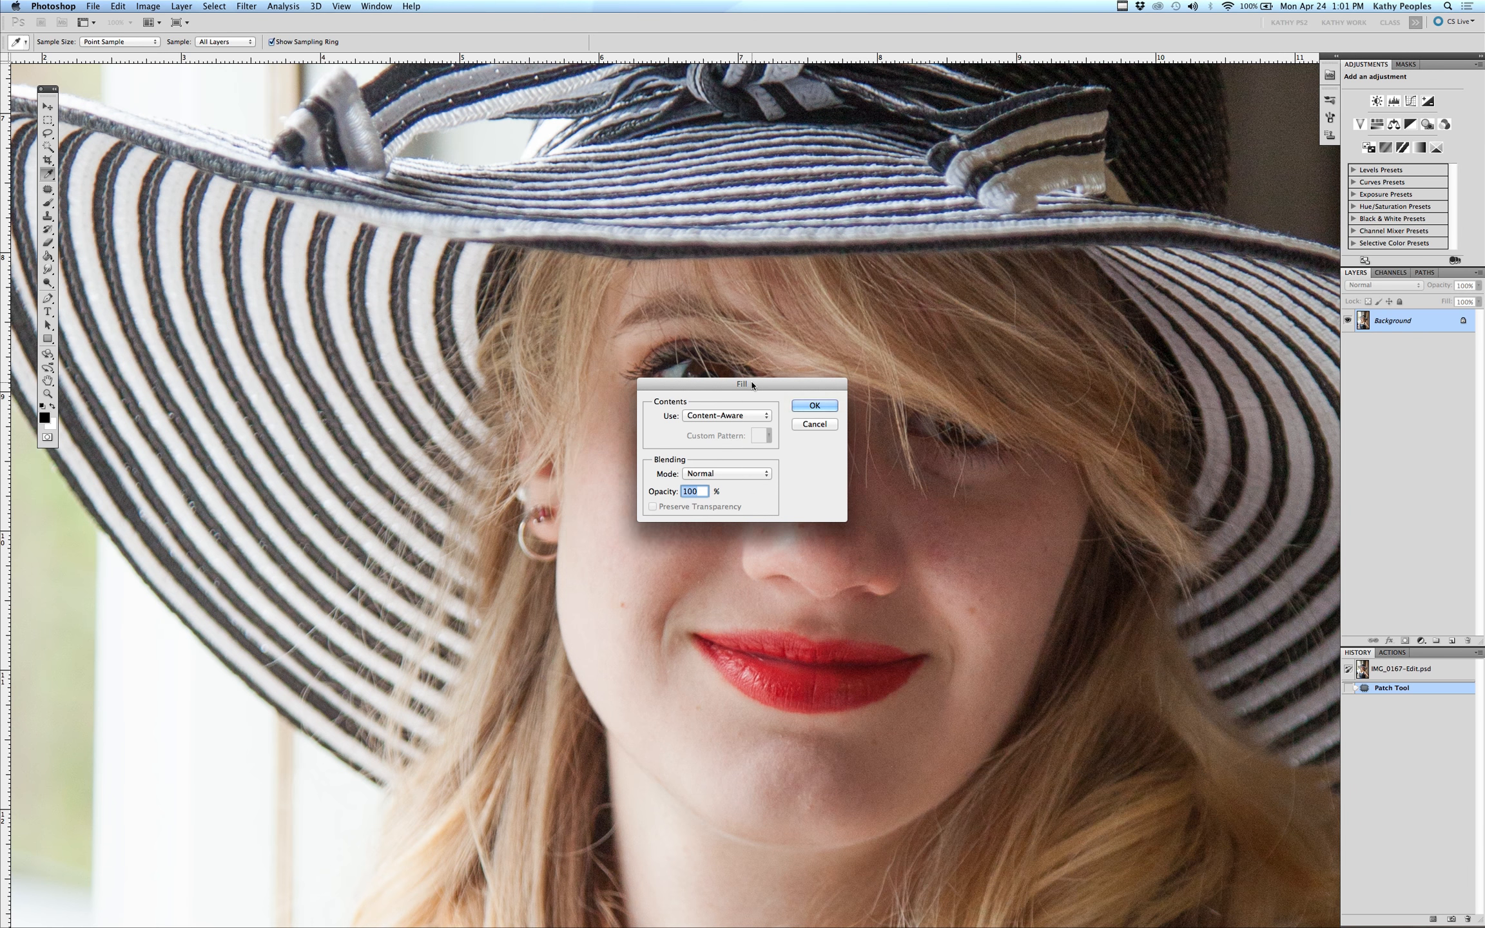
left_click_drag(751, 385, 480, 303)
left_click(464, 334)
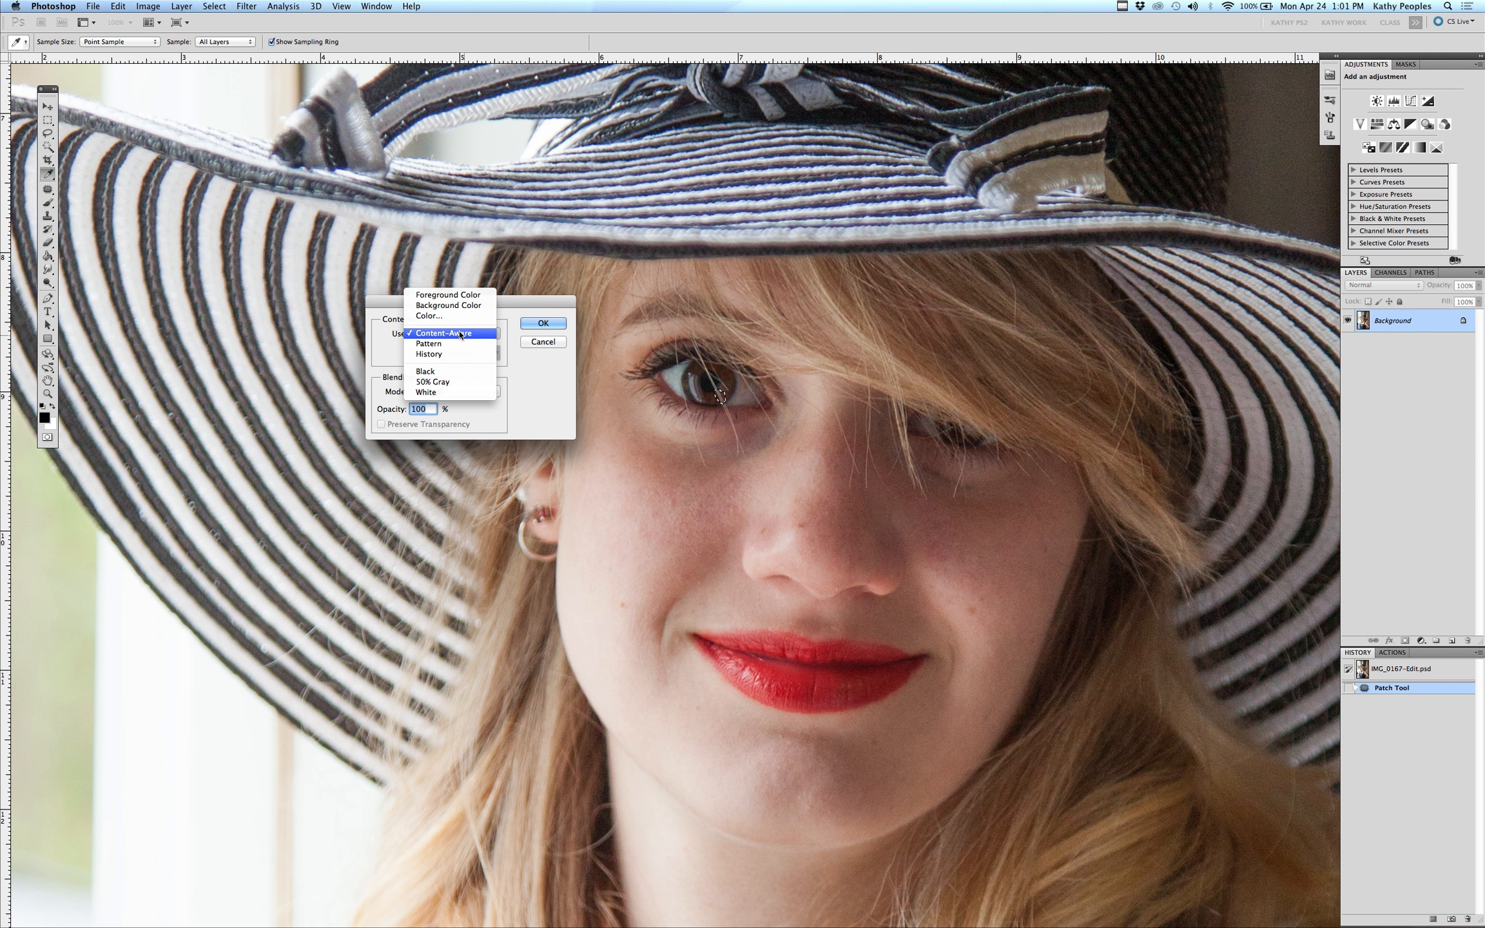
left_click(461, 334)
left_click(560, 319)
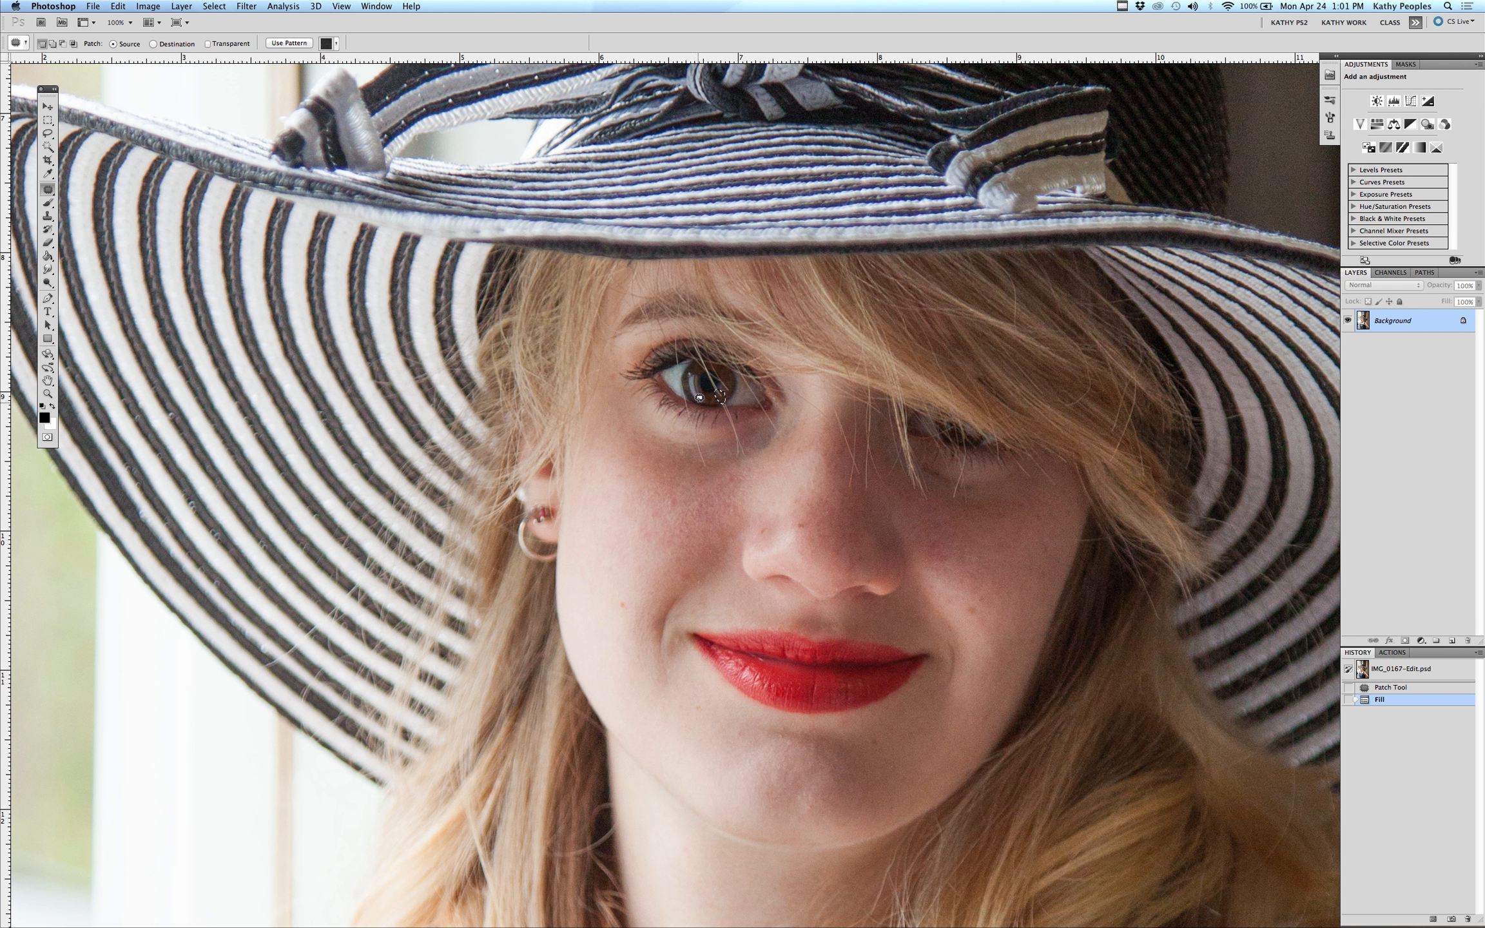
key("super+d")
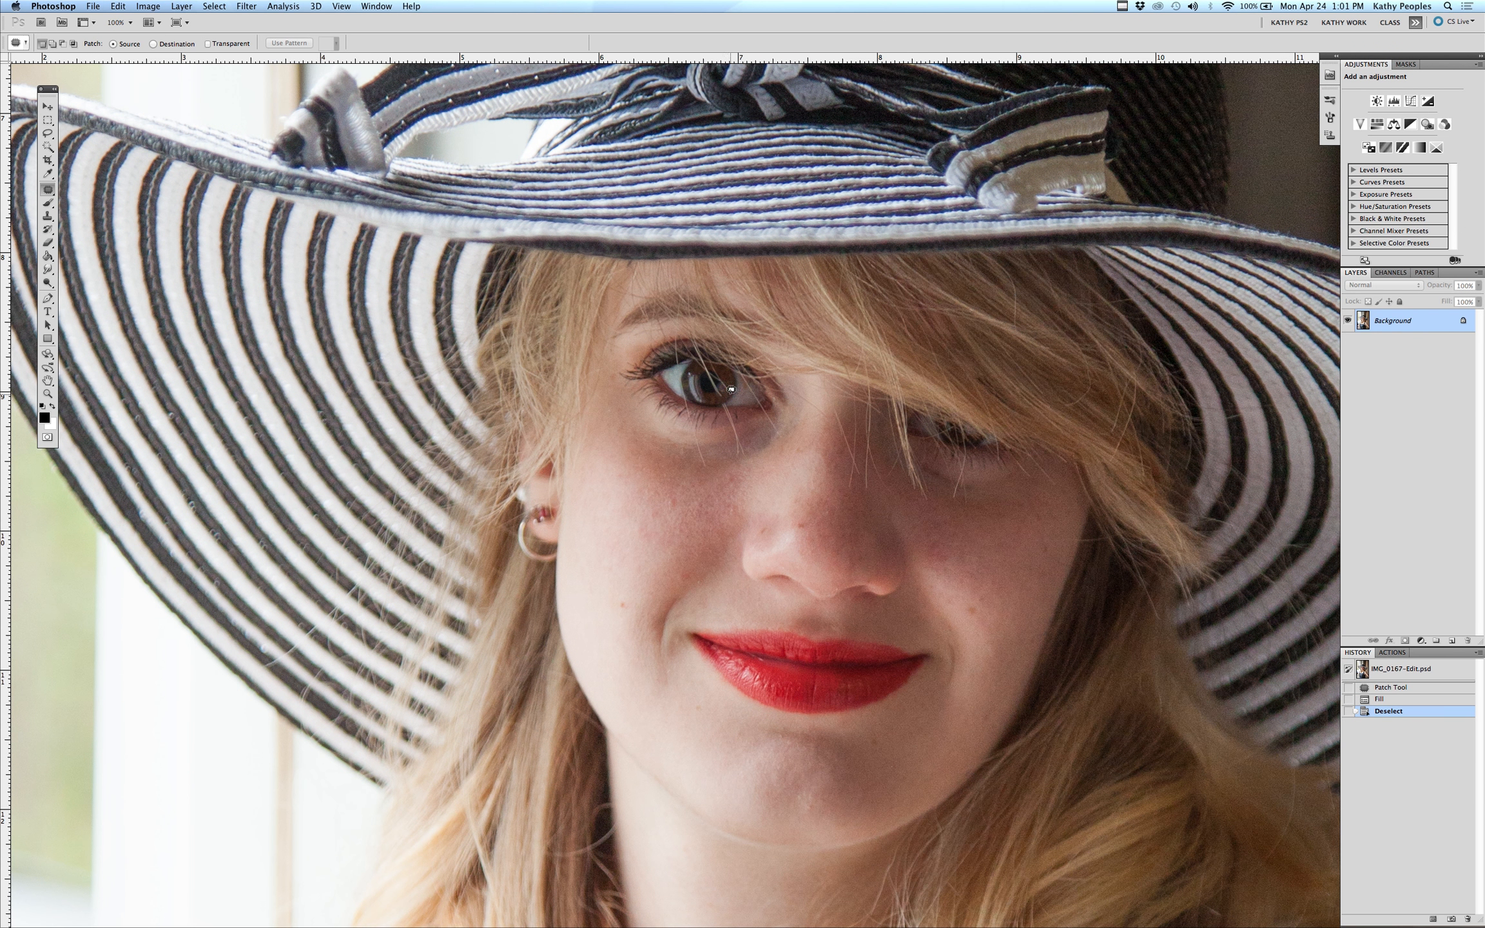
Select another small spot on the left eye's iris and content-aware fill it at 100% opacity
left_click_drag(720, 385, 725, 390)
key("shift+BackSpace")
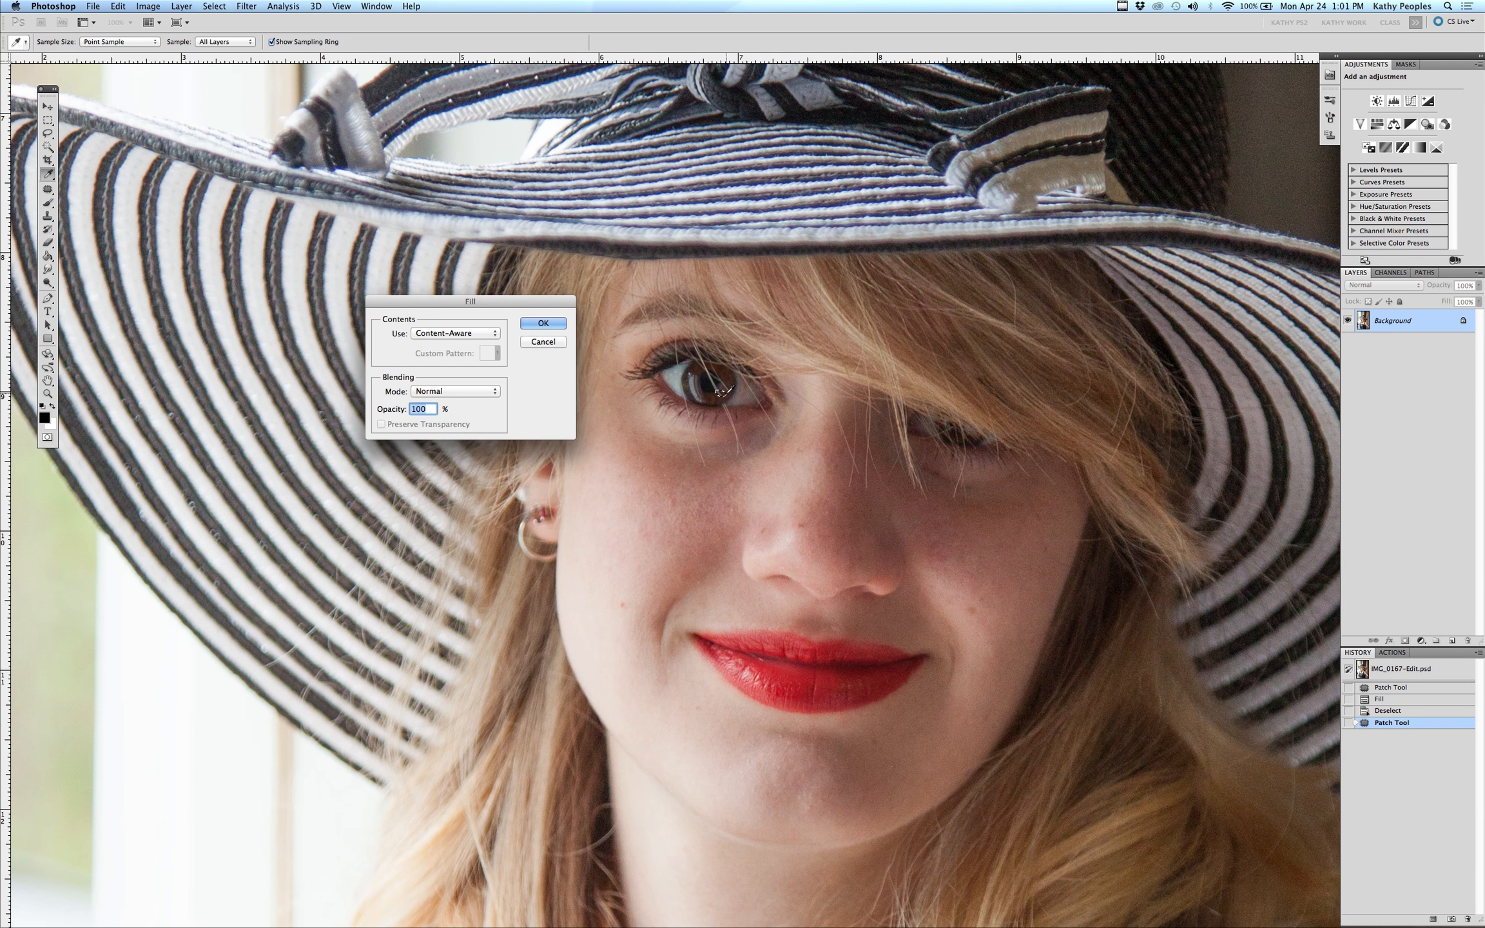
key("Return")
key("super+d")
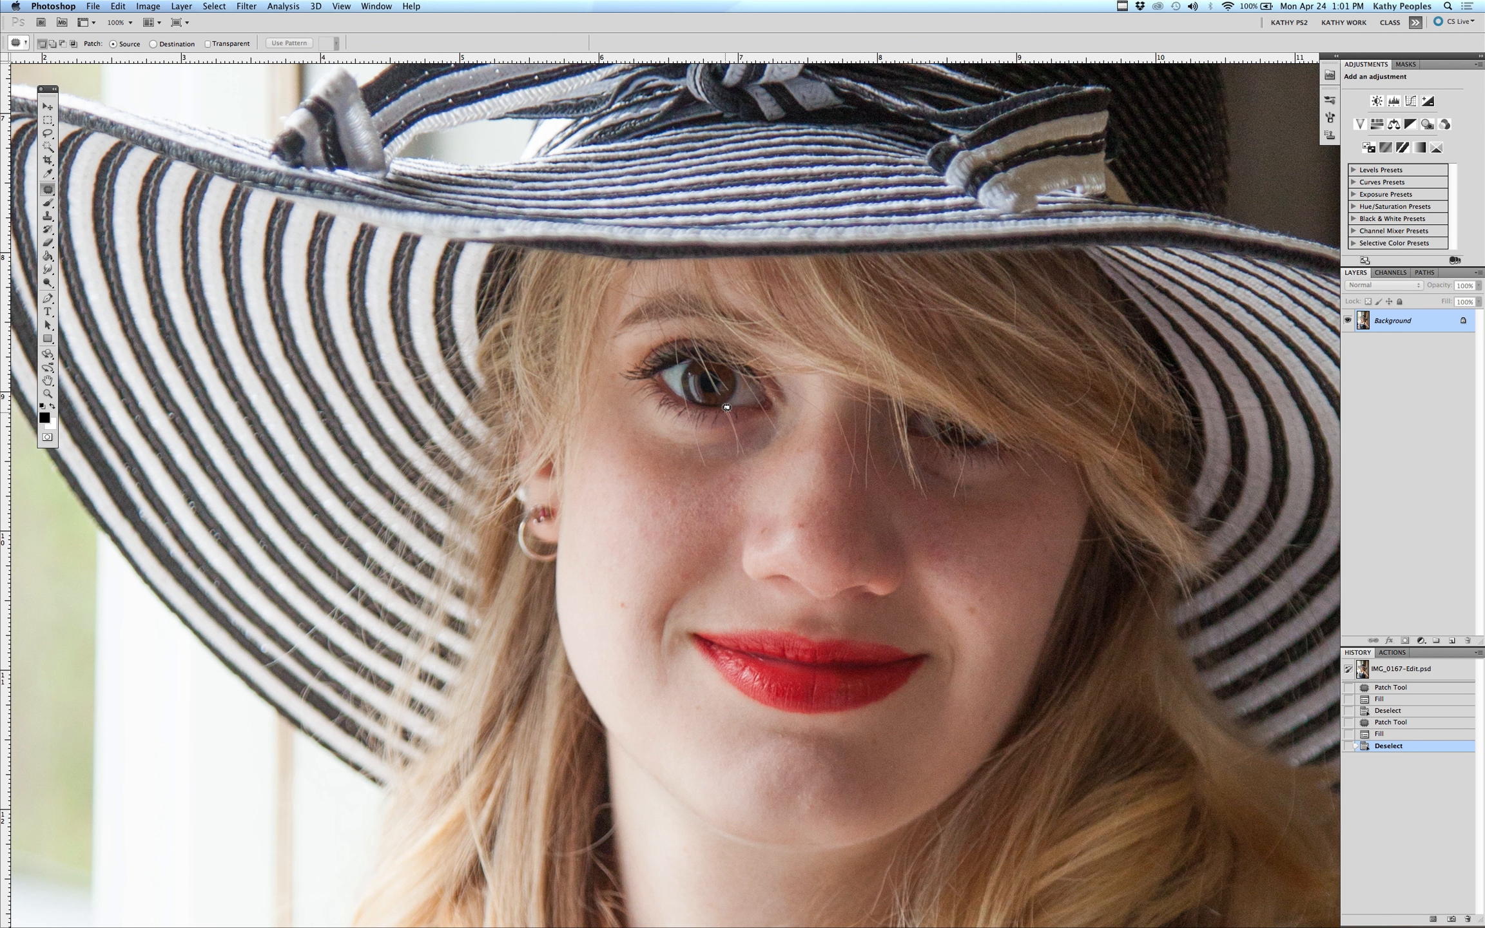
Select a thin strip just below the left eye and content-aware fill it
mouse_move(726, 407)
left_mouse_down()
mouse_move(747, 453)
mouse_move(750, 406)
left_mouse_up()
key("shift+BackSpace")
key("Return")
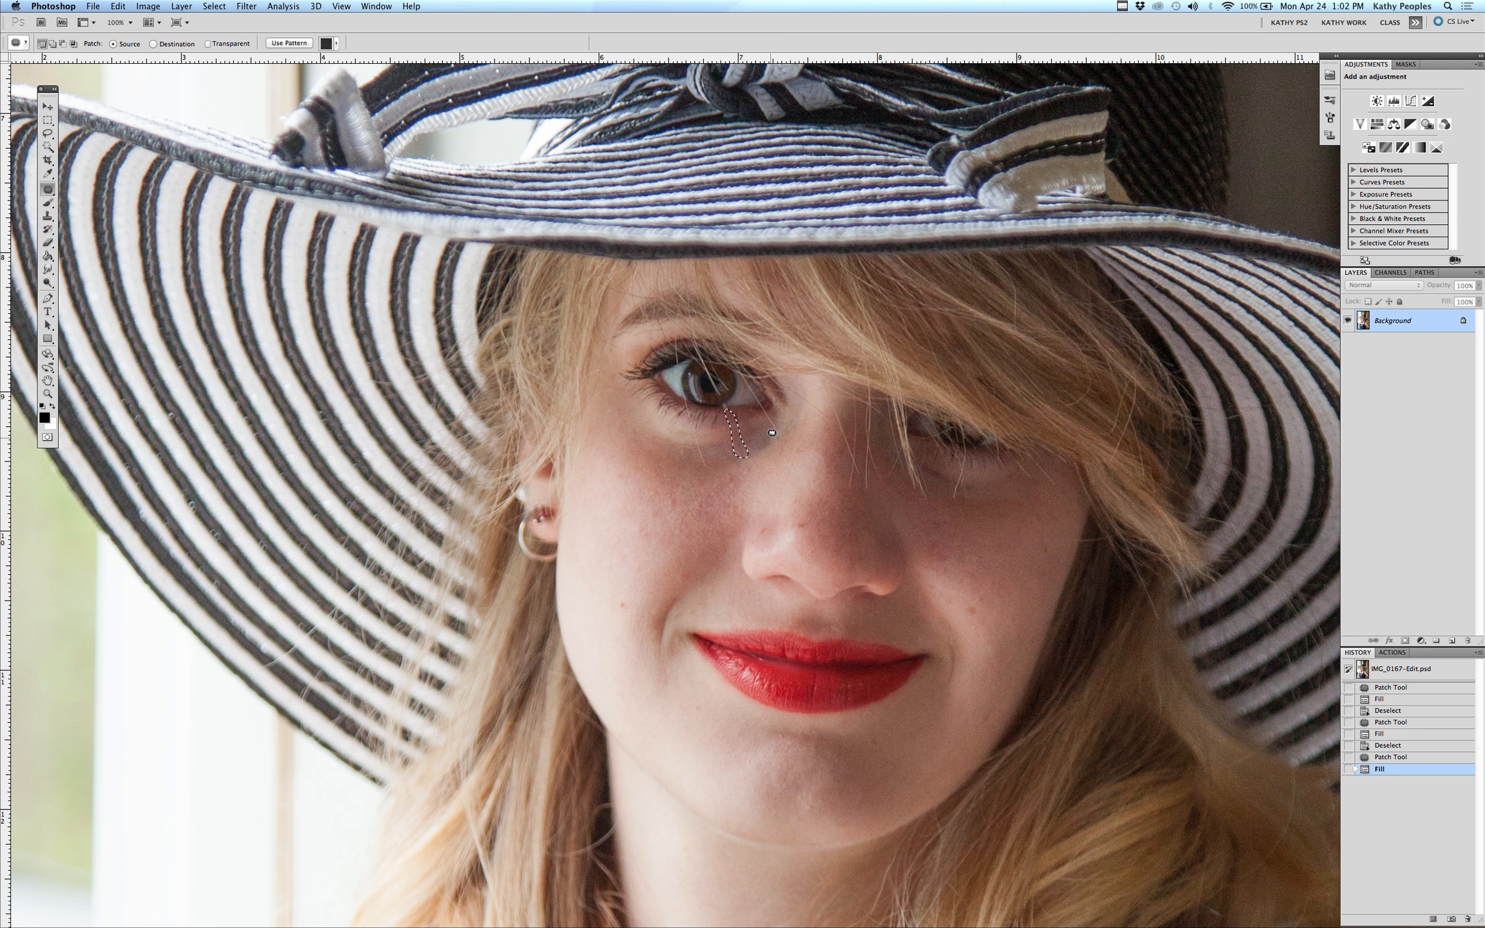
key("super+d")
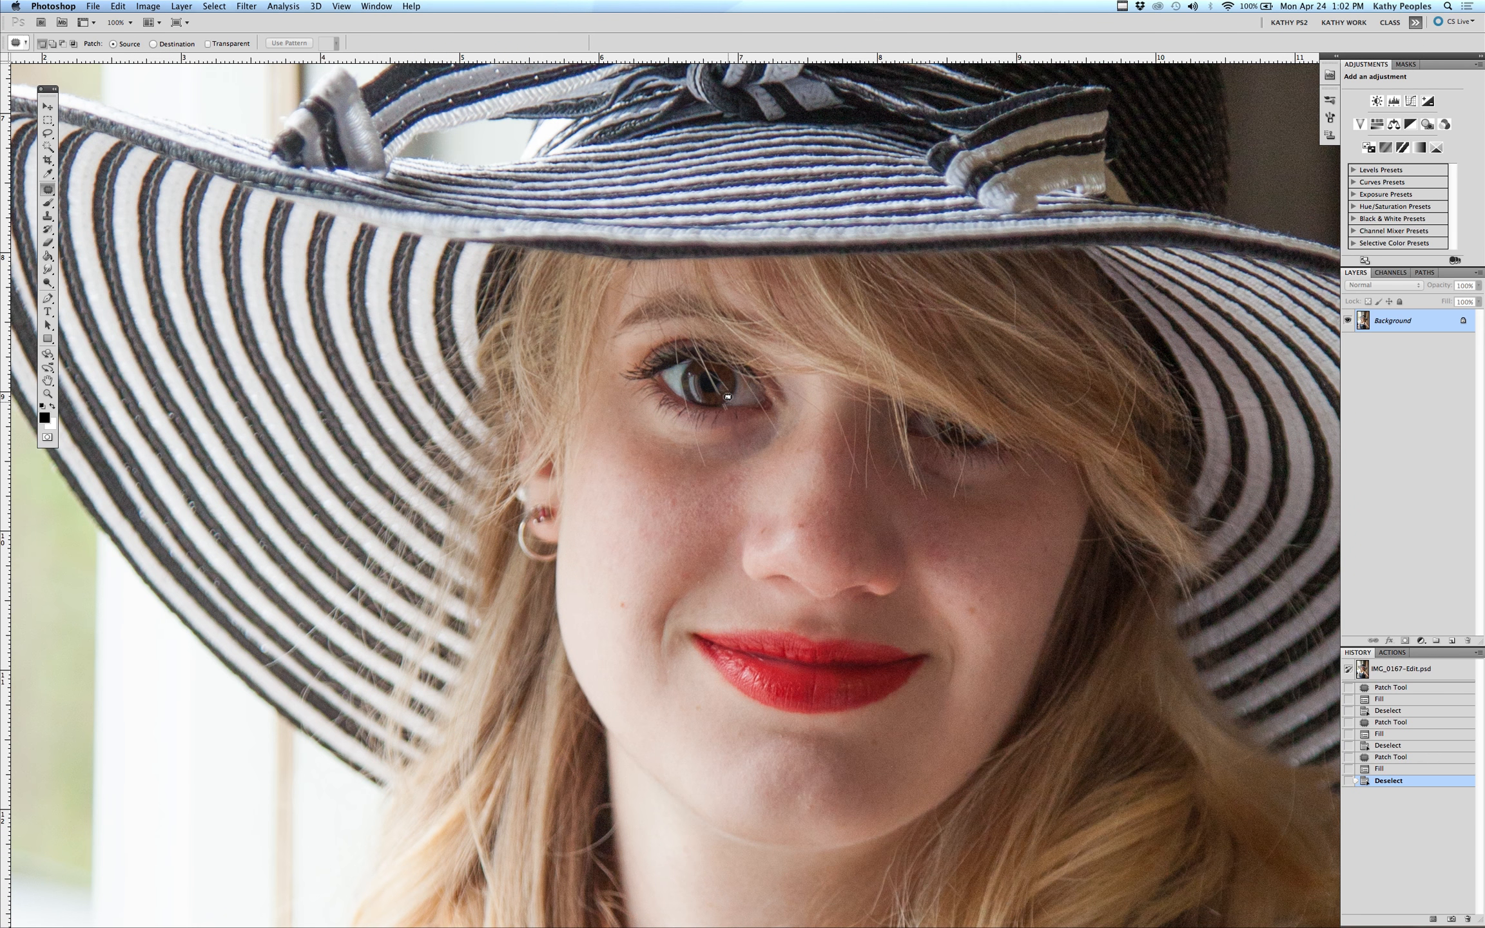
Select a small spot at the lower edge of the left eye and content-aware fill it
left_click_drag(730, 405, 727, 407)
key("shift+BackSpace")
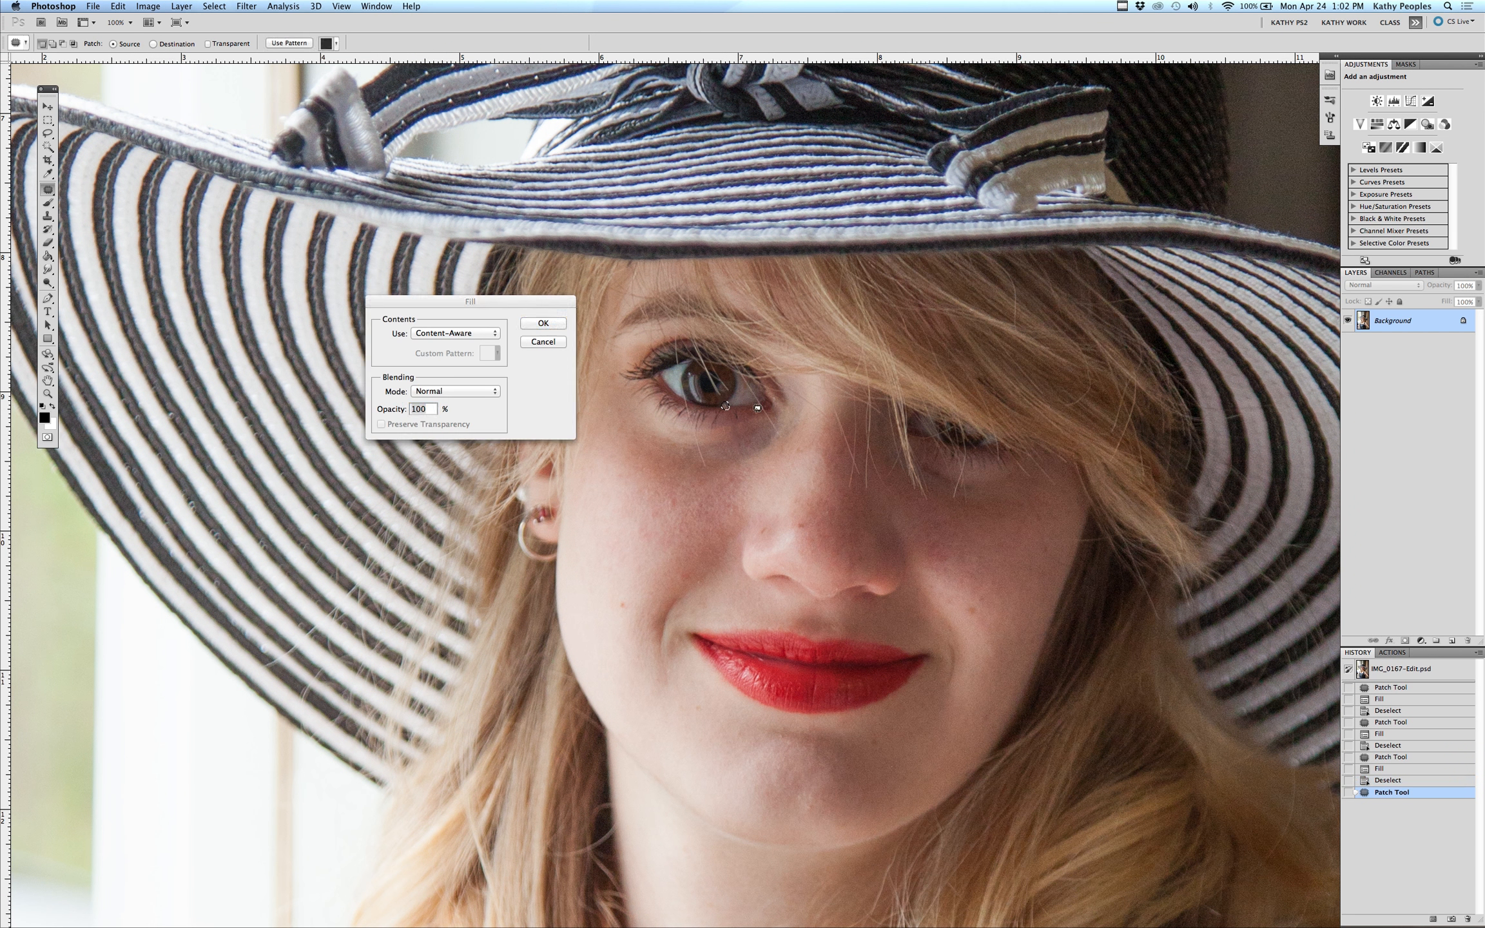
key("Return")
key("super+d")
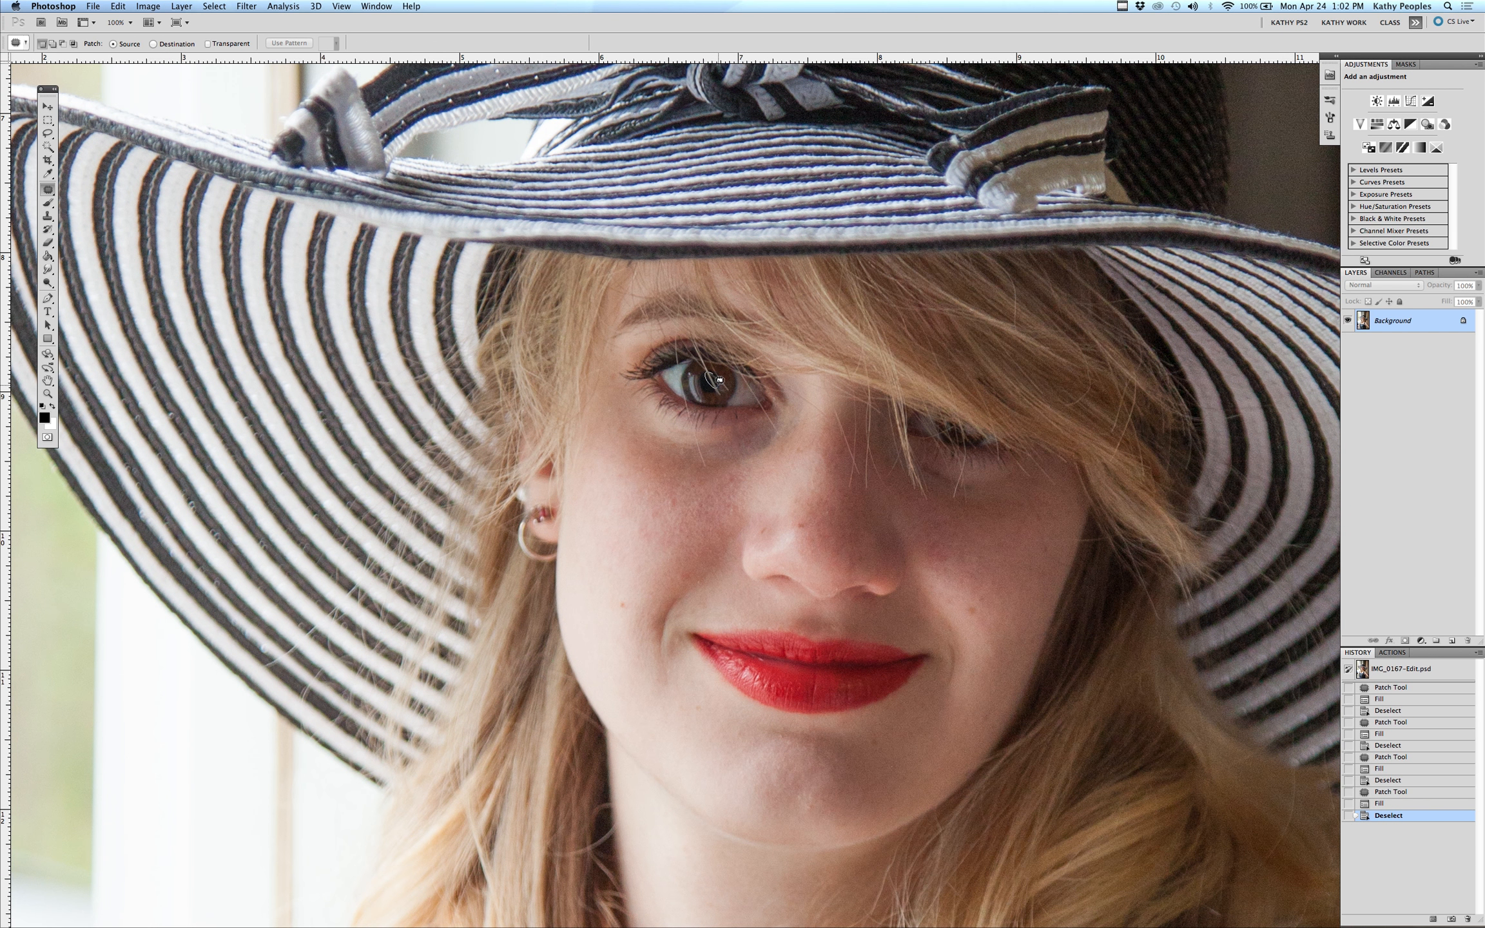
Content-aware fill a spot on the upper iris, then step back to undo the fill
left_click_drag(718, 380, 720, 382)
key("shift+BackSpace")
key("Return")
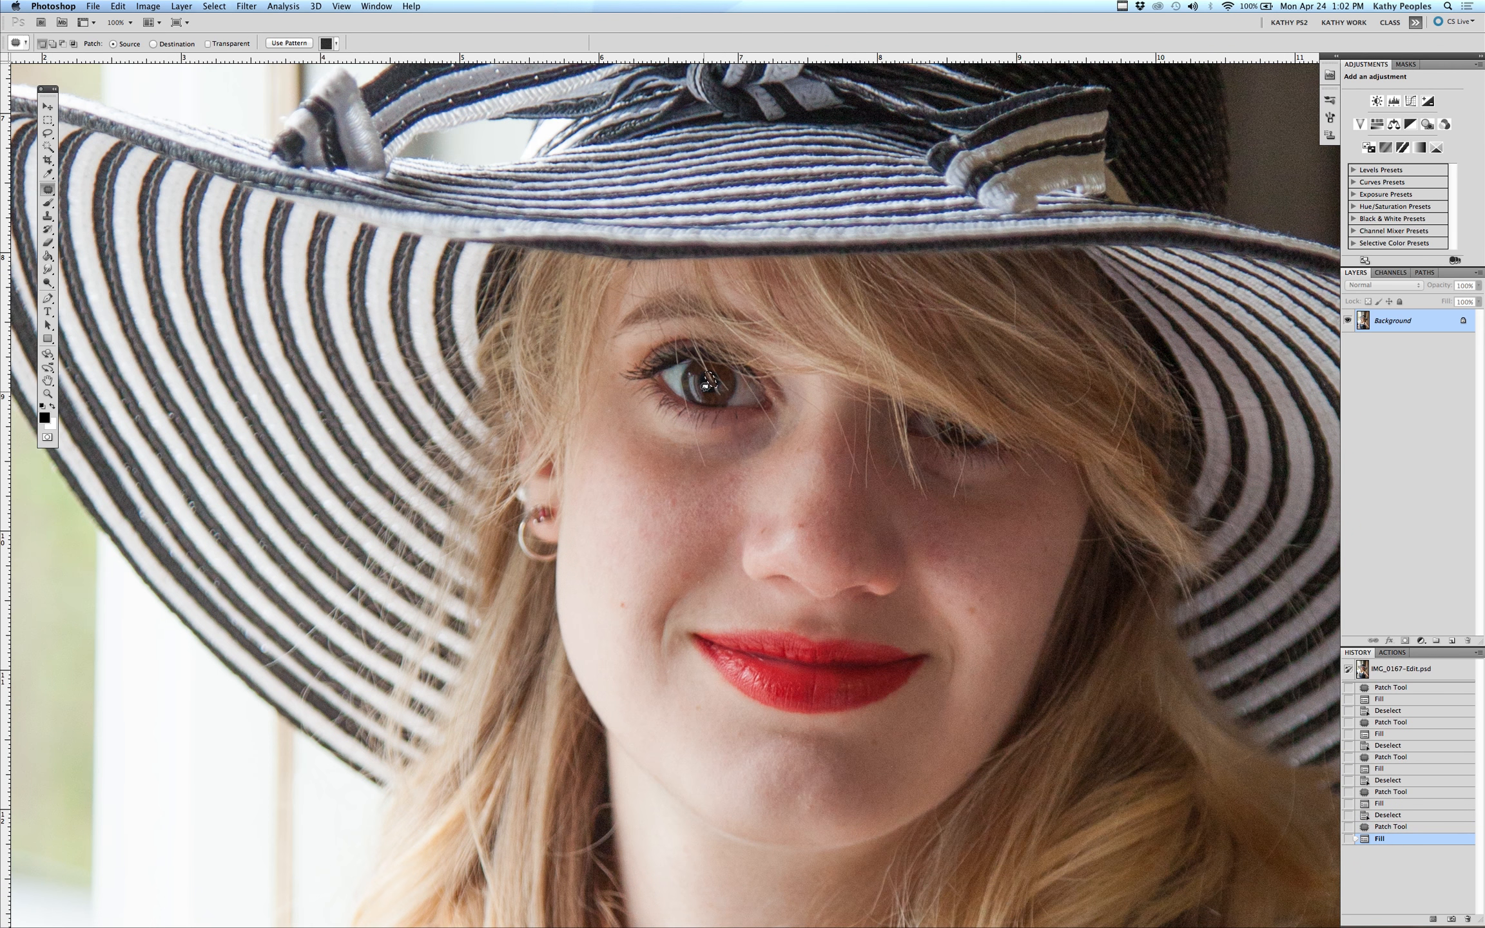
key("super+d")
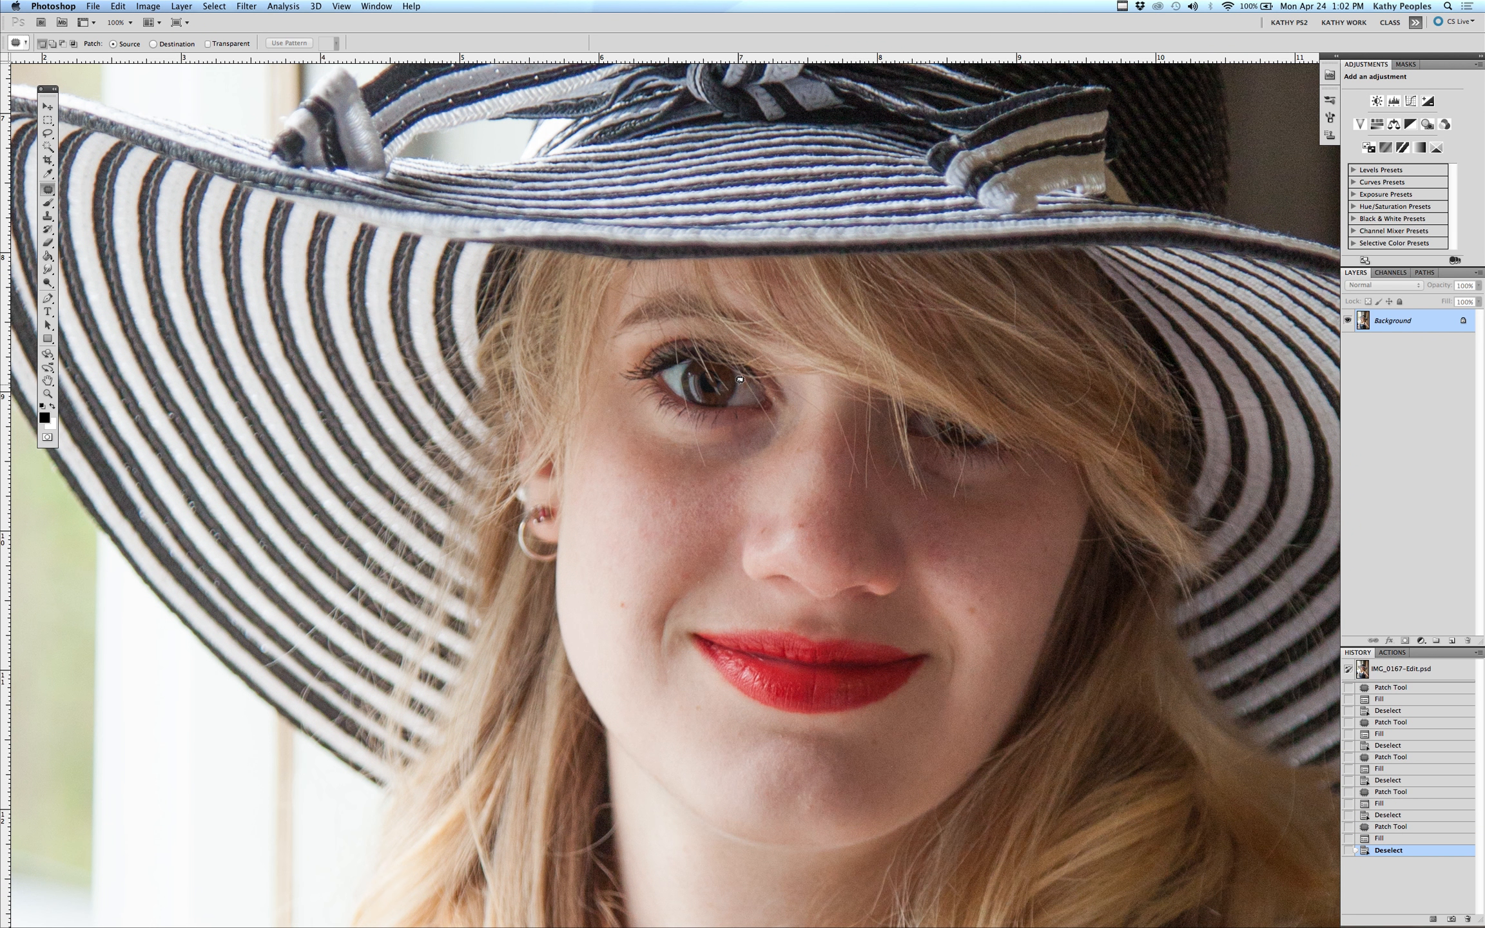
key("super+z")
key("super+alt+z")
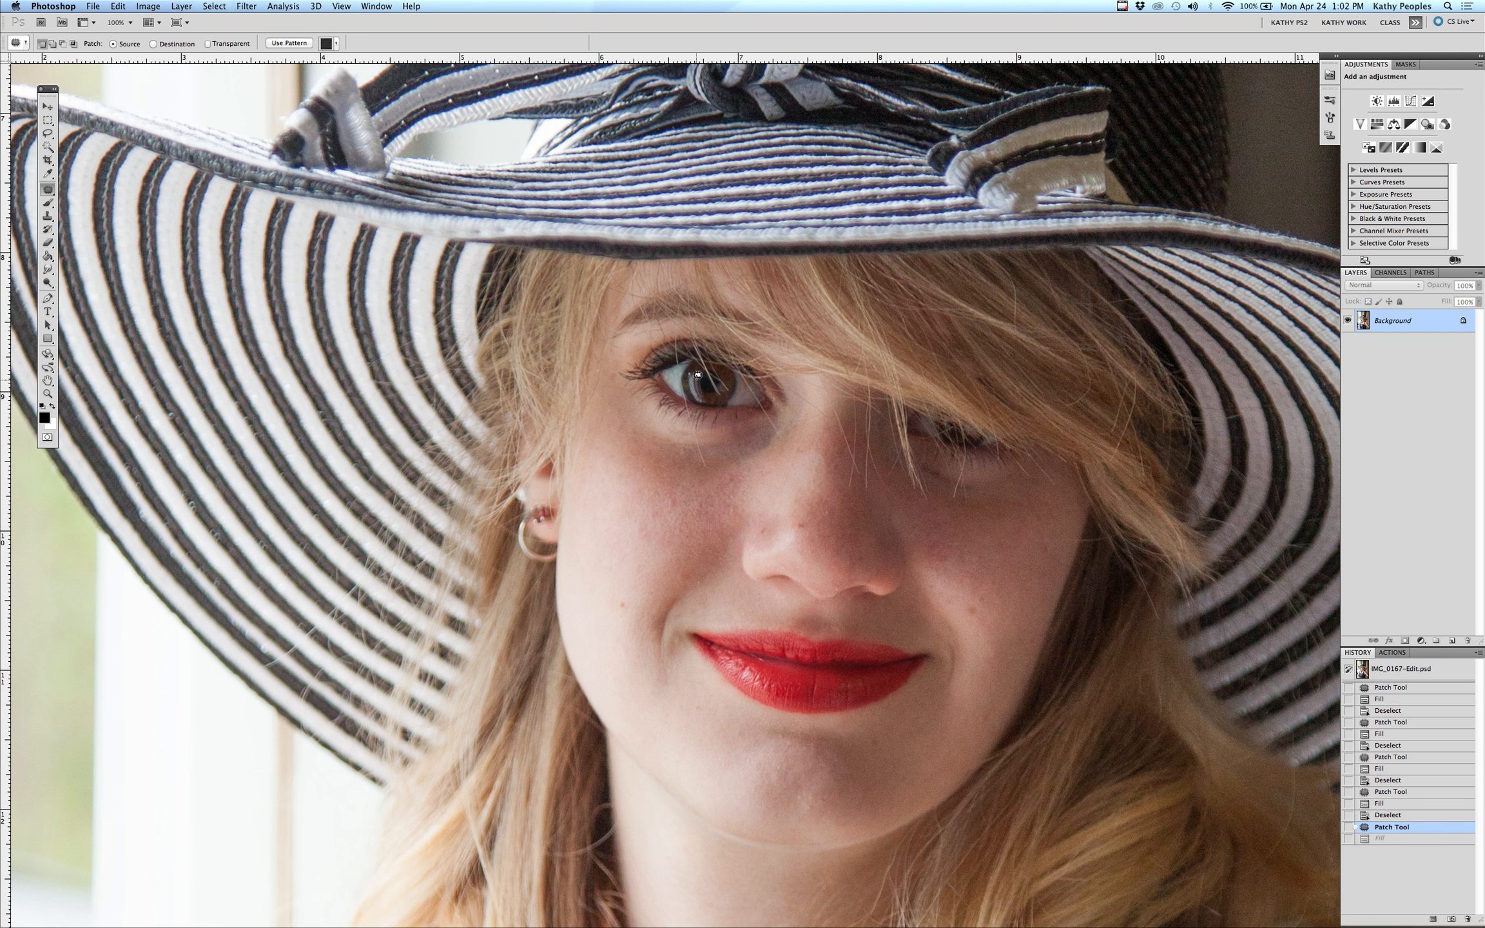
Patch the spot on the upper iris by dragging its selection onto nearby clean iris, twice
key("super+d")
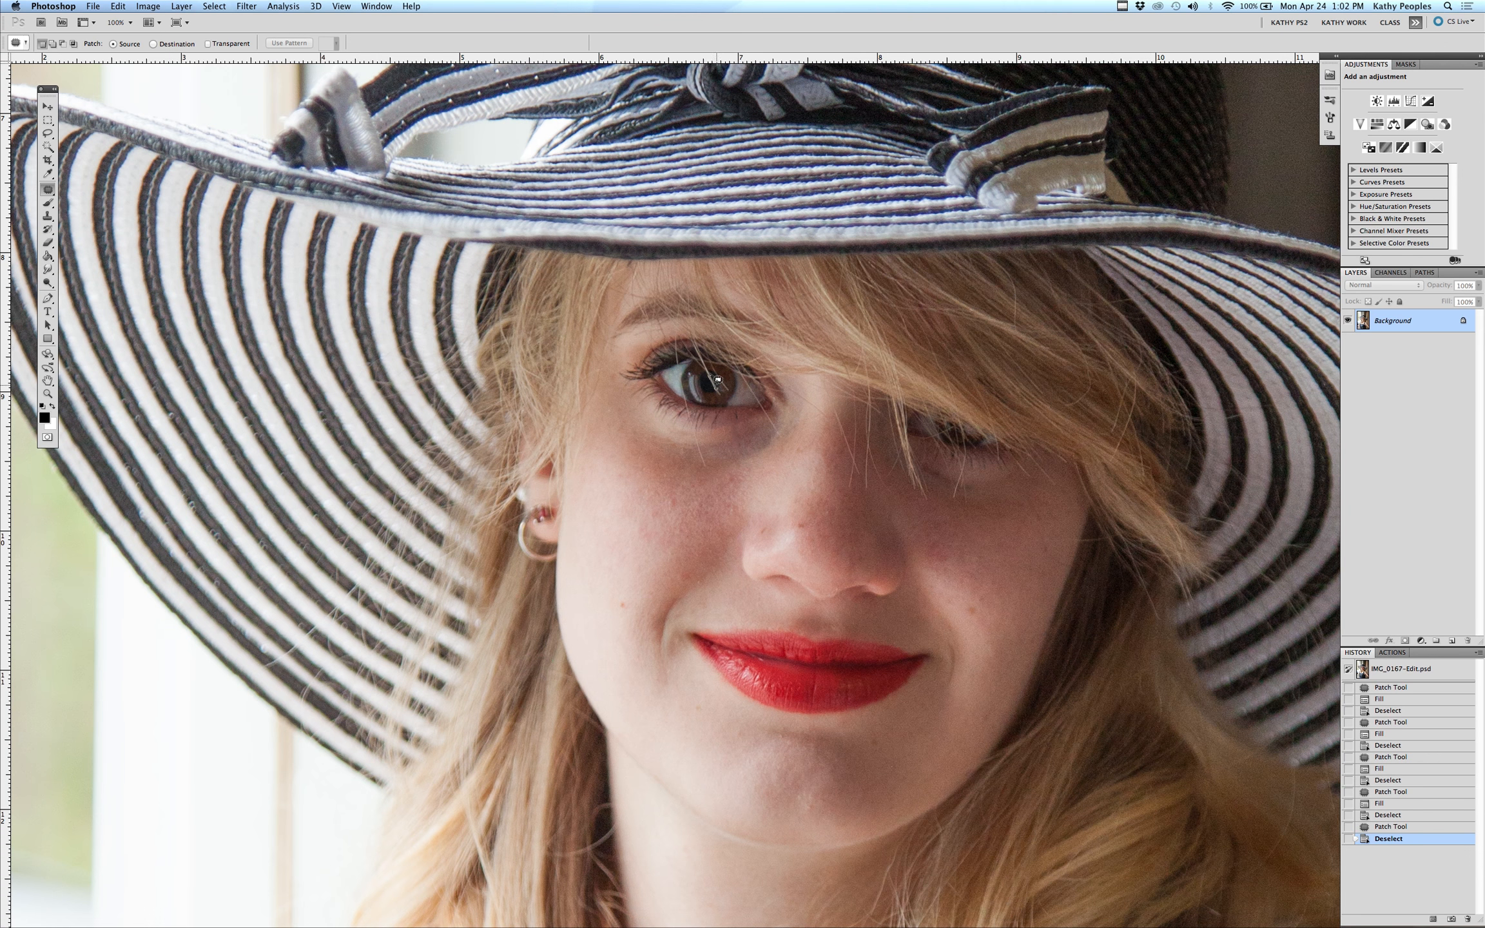
left_click_drag(716, 374, 728, 380)
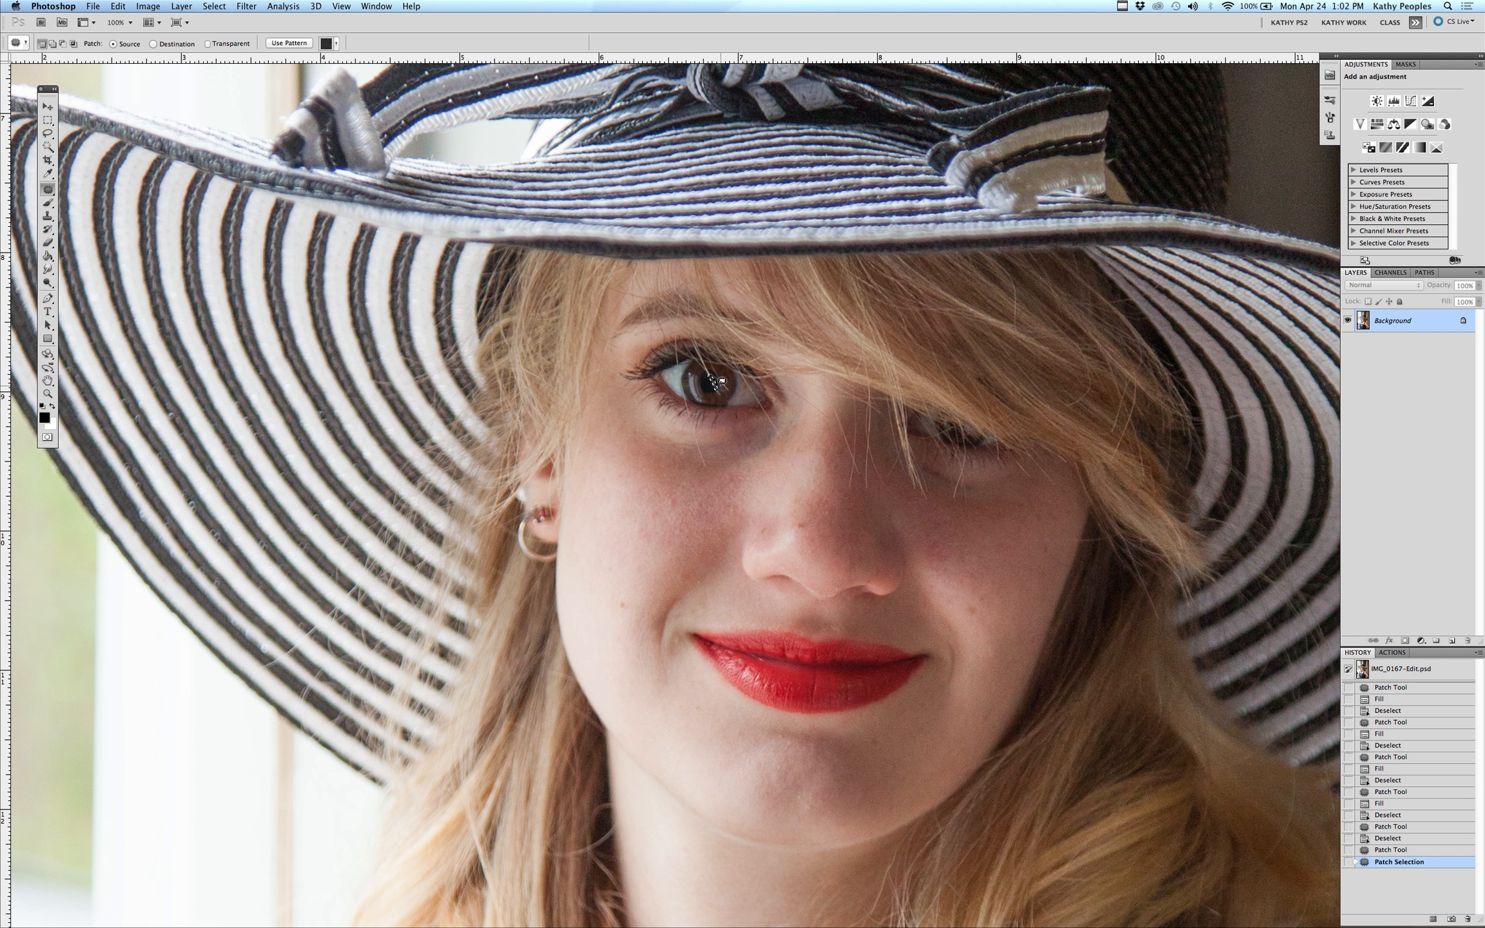
key("super+d")
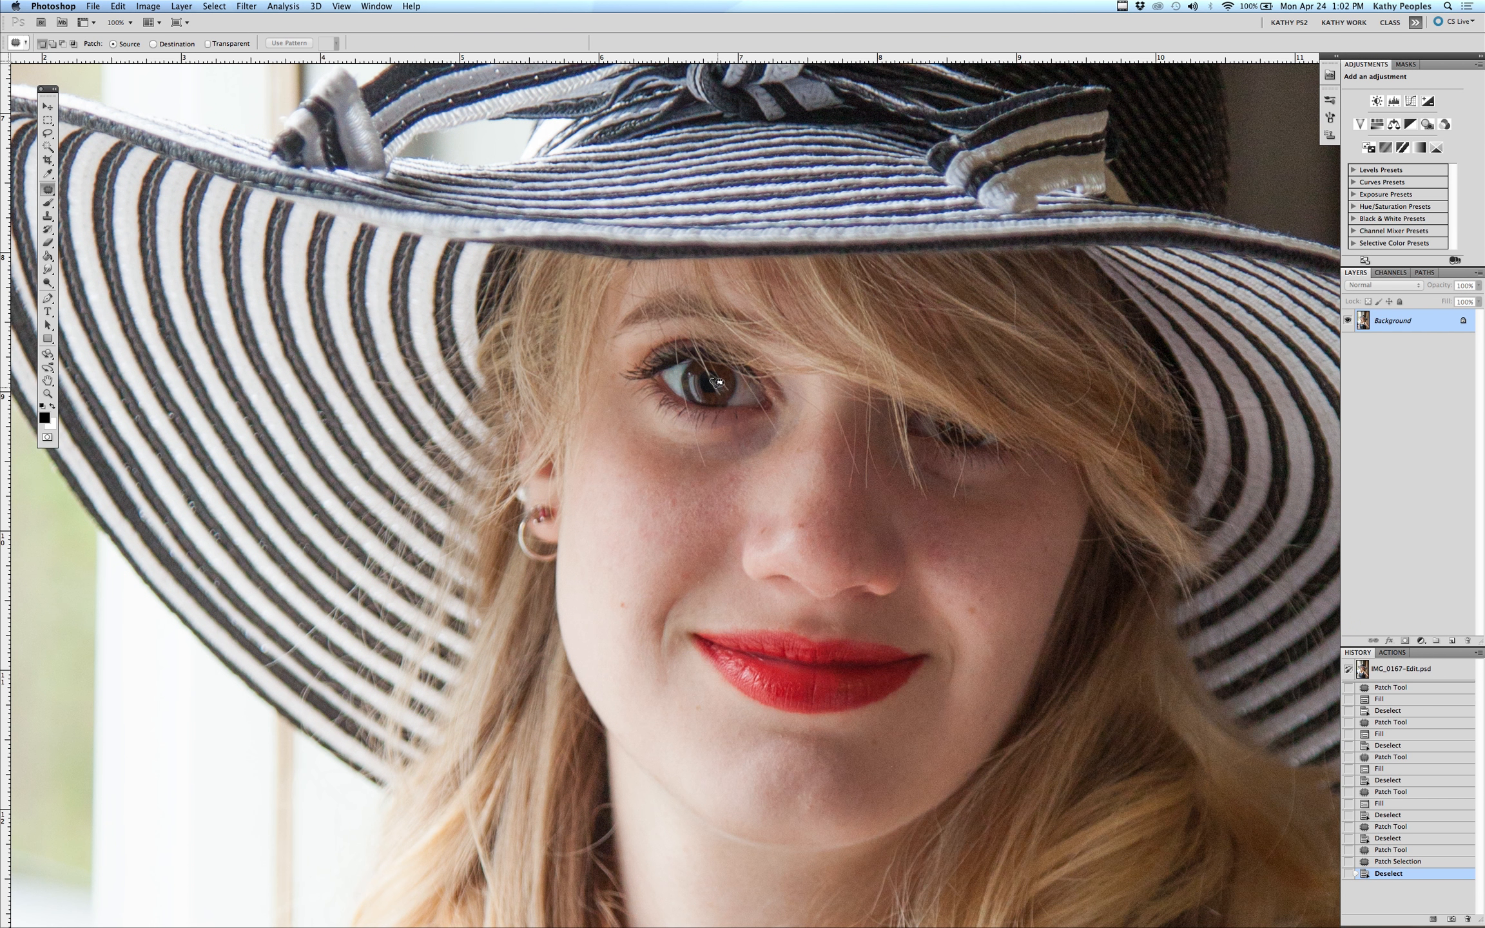
left_click_drag(718, 382, 715, 377)
key("super+d")
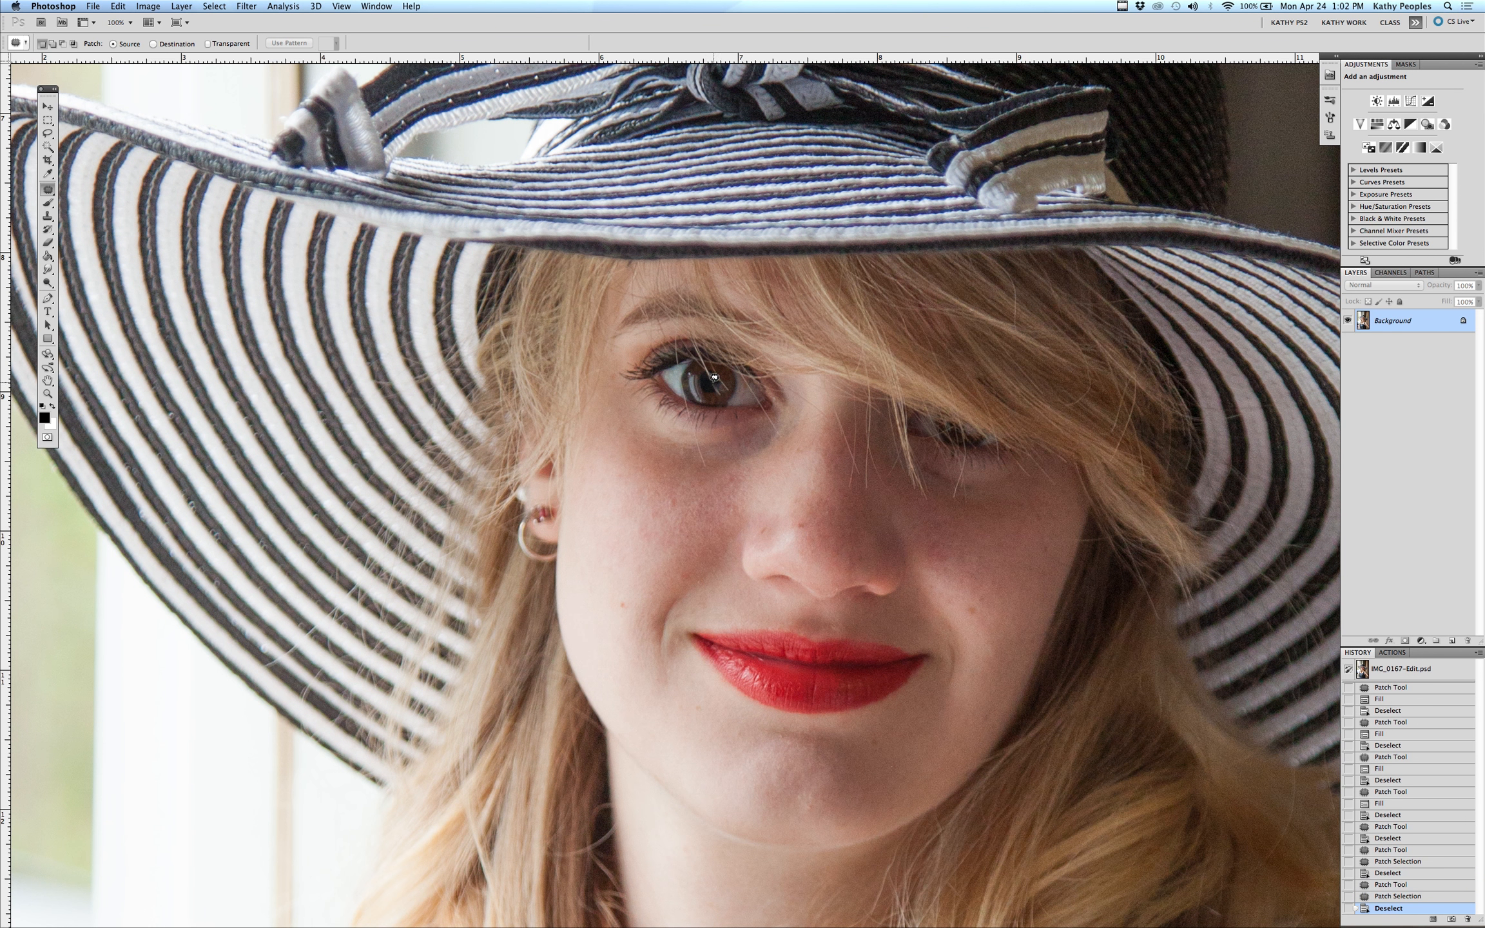
Patch the upper iris spot again by dragging a new selection onto a clean area
left_click_drag(719, 382, 720, 382)
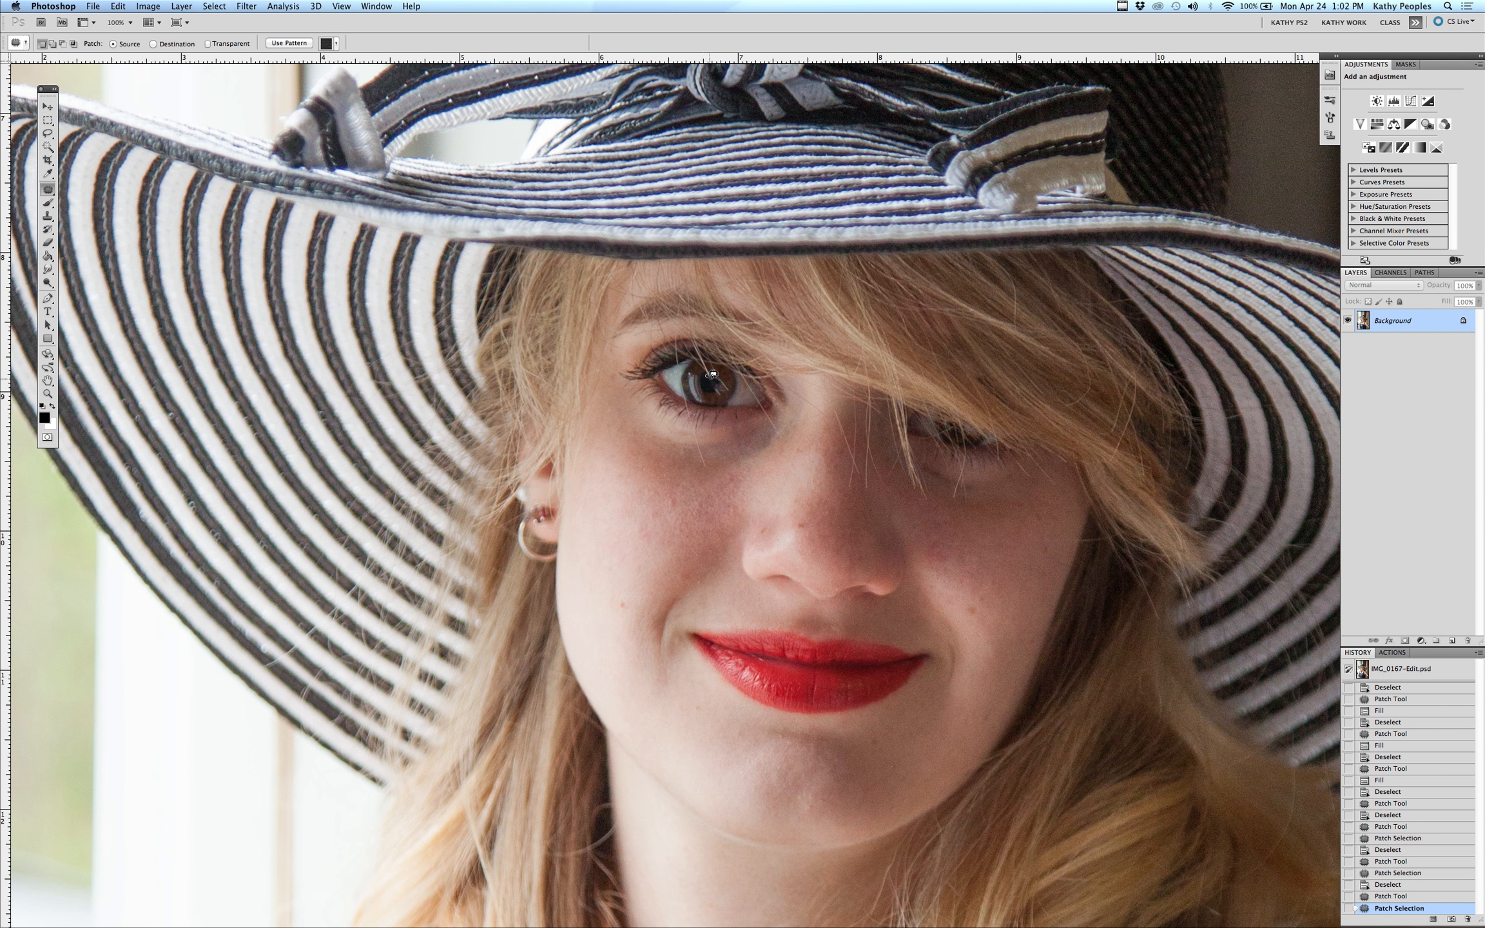
left_click_drag(713, 371, 712, 377)
key("super+d")
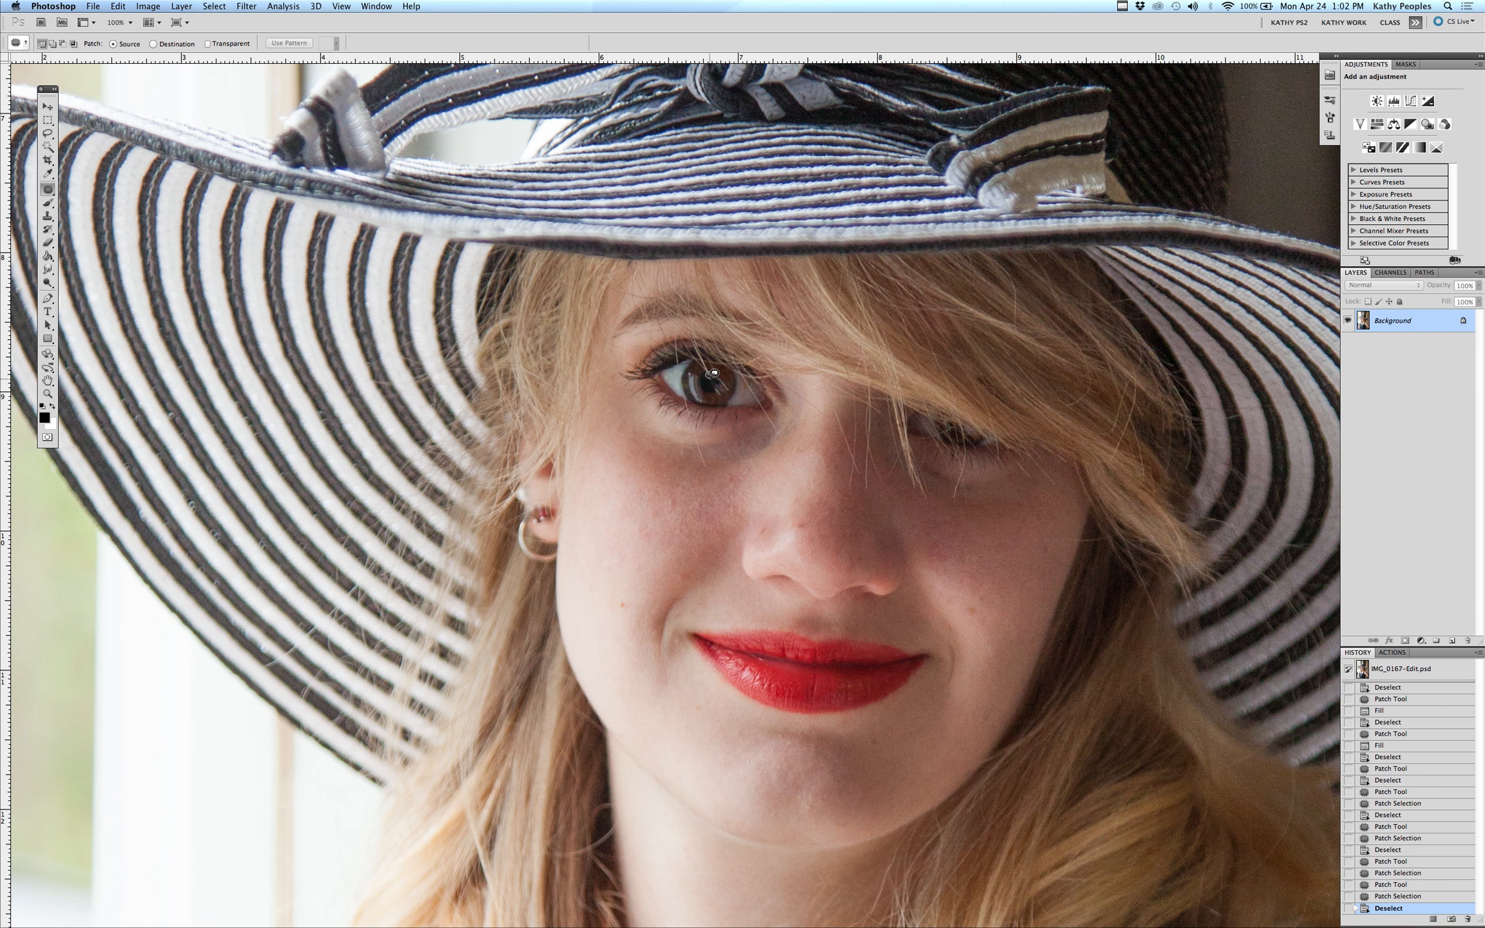
Content-aware fill the upper iris spot, then step back three times to undo it
left_click_drag(713, 373, 712, 376)
key("shift+BackSpace")
key("Return")
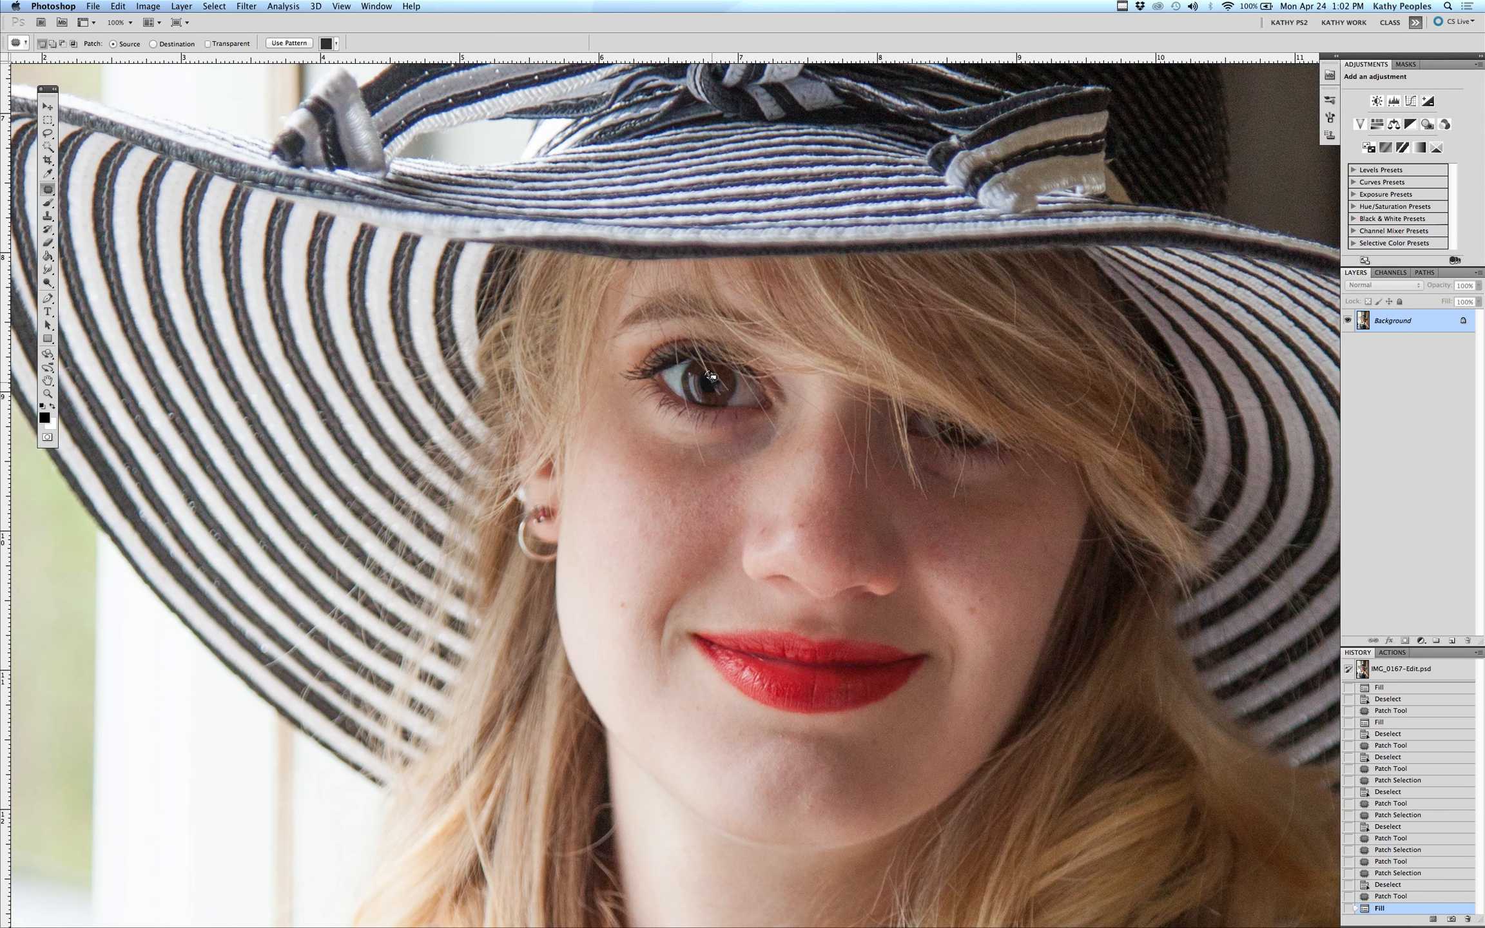
key("super+d")
key("super+alt+z")
key("super+alt+z")
key("super+alt+z")
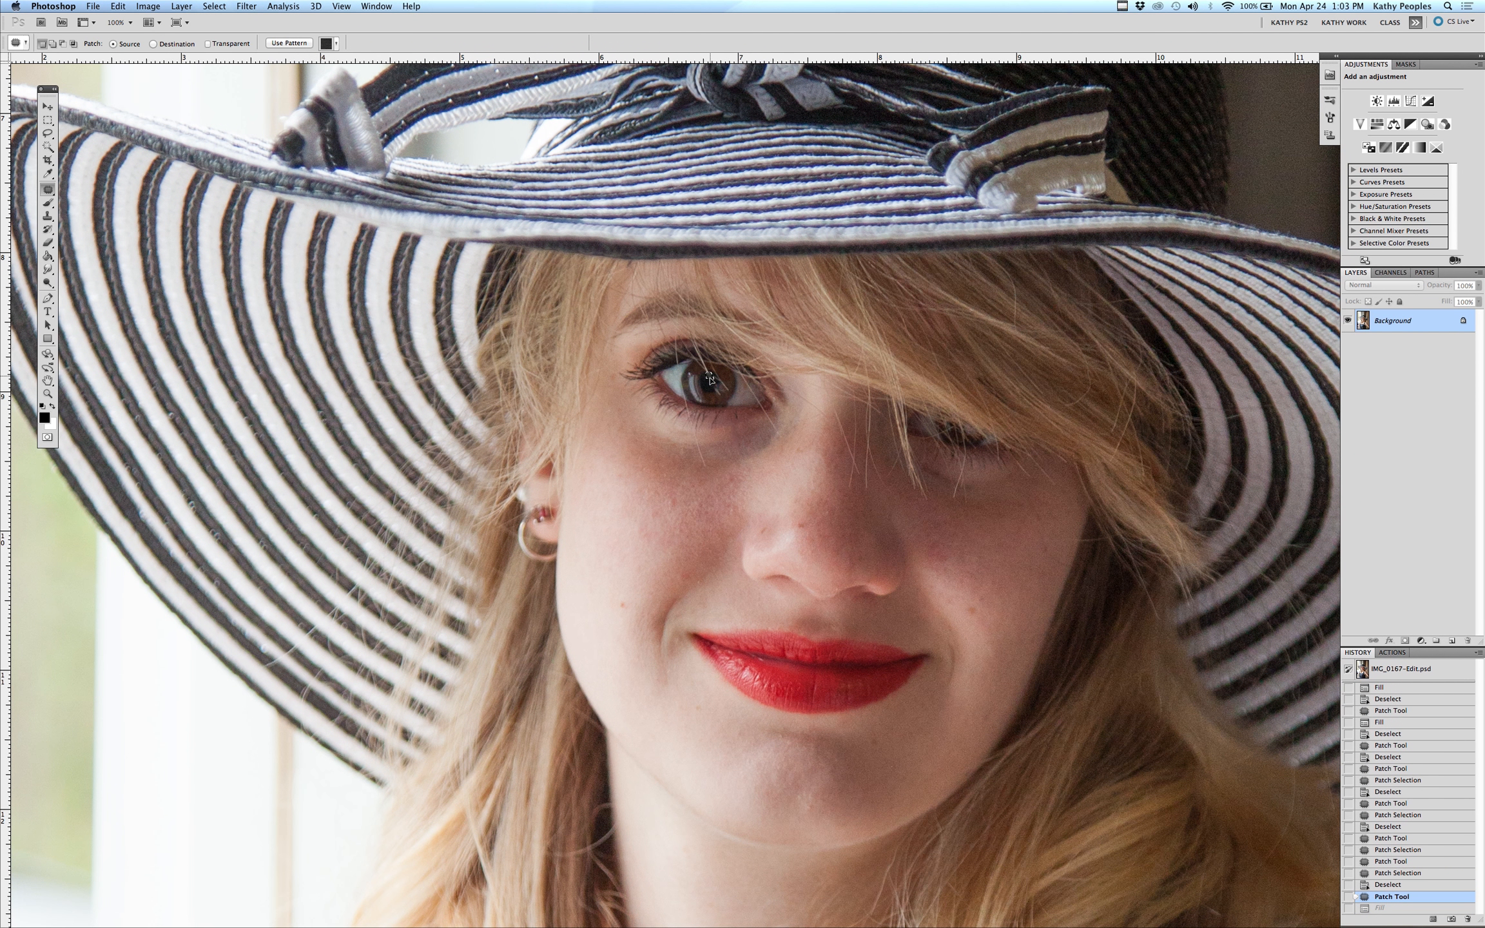
Re-patch the upper iris spot by dragging its selection onto nearby clean iris and deselect
left_click_drag(709, 384, 713, 374)
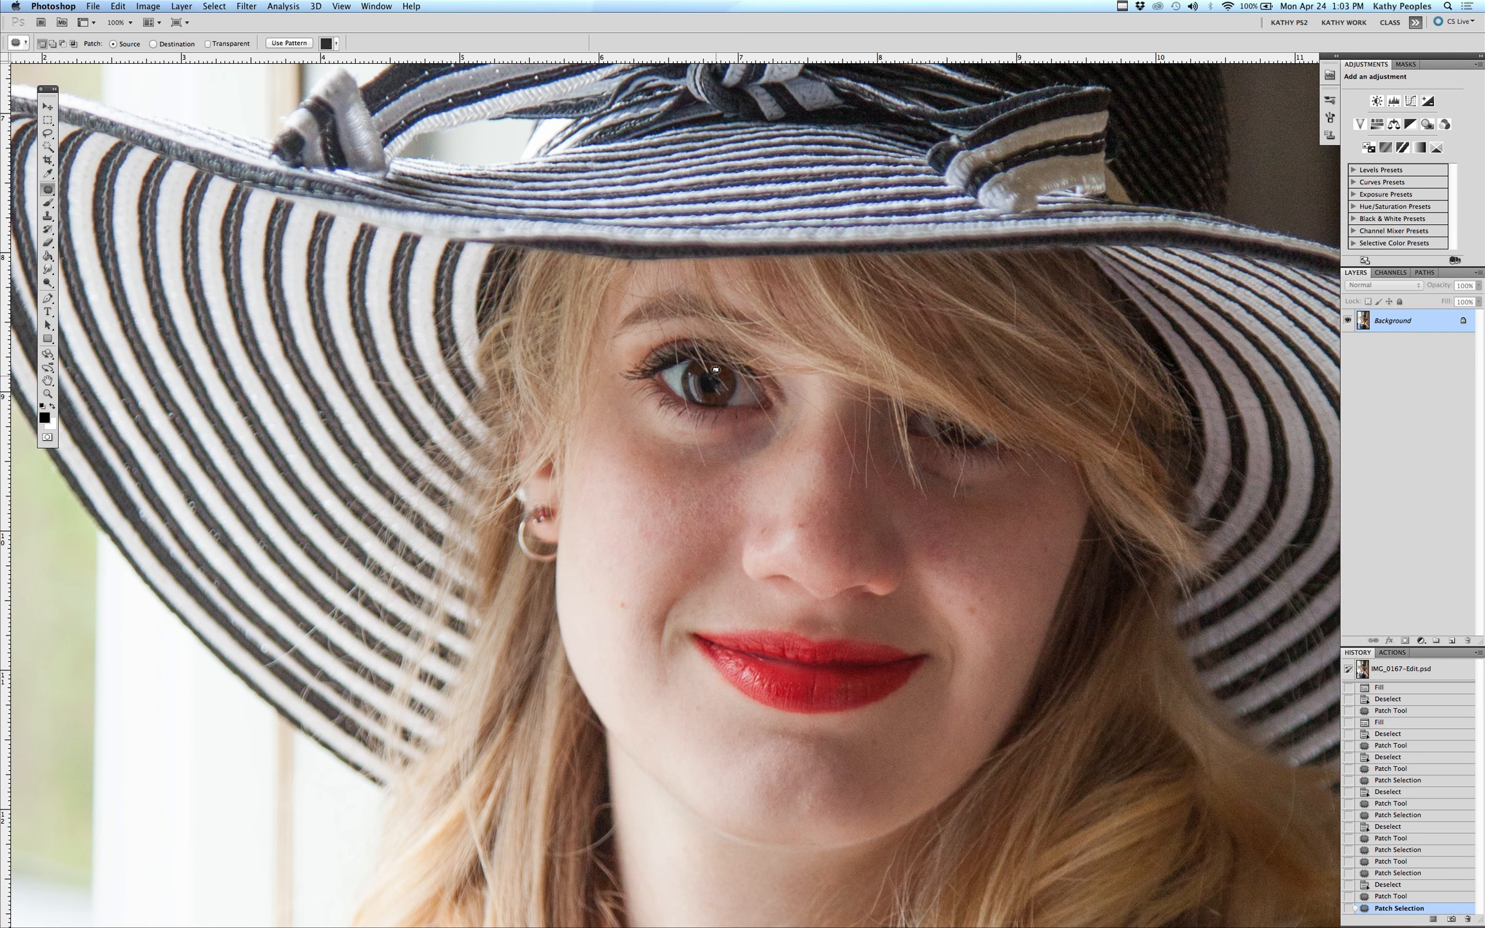
left_click_drag(713, 370, 713, 375)
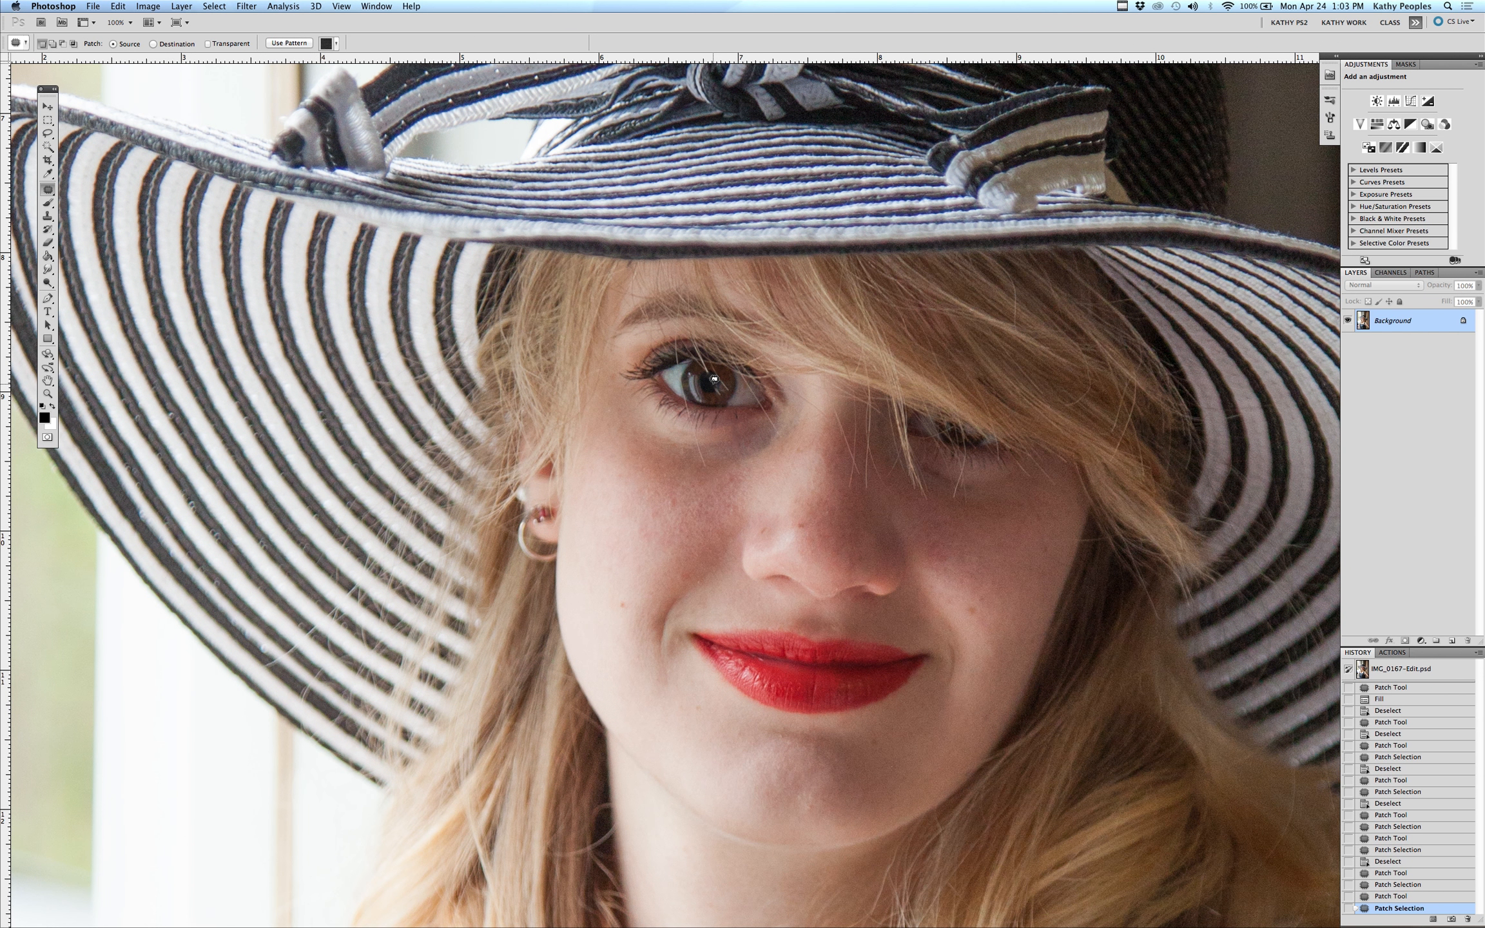
key("super+d")
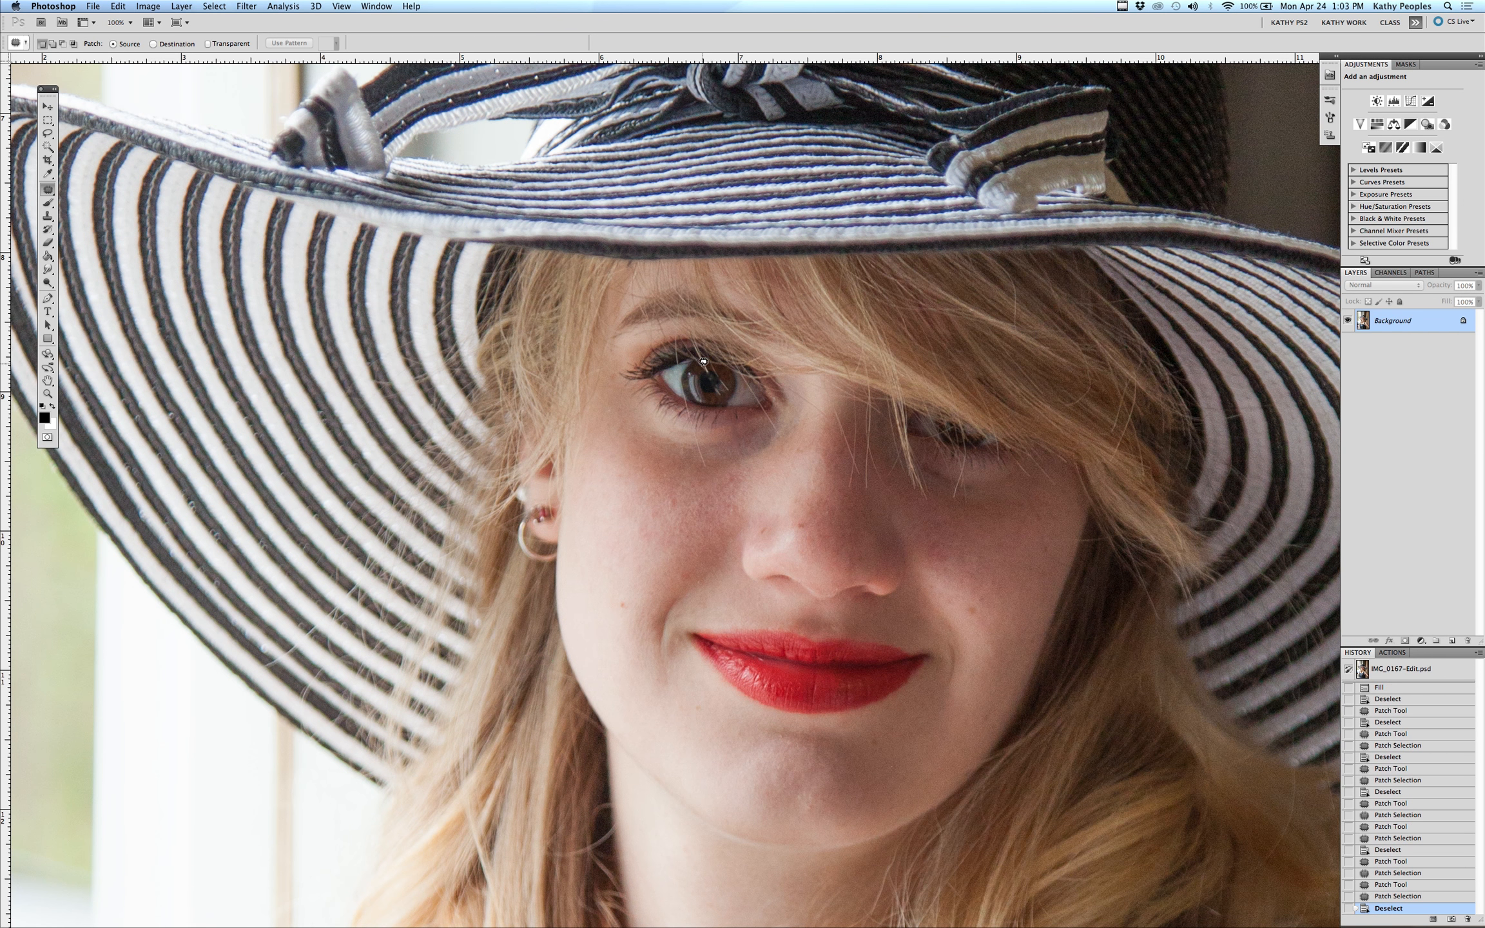
Content-aware fill three small selections around the spot on the upper iris, deselecting after each
left_click_drag(708, 366, 707, 365)
key("shift+BackSpace")
key("Return")
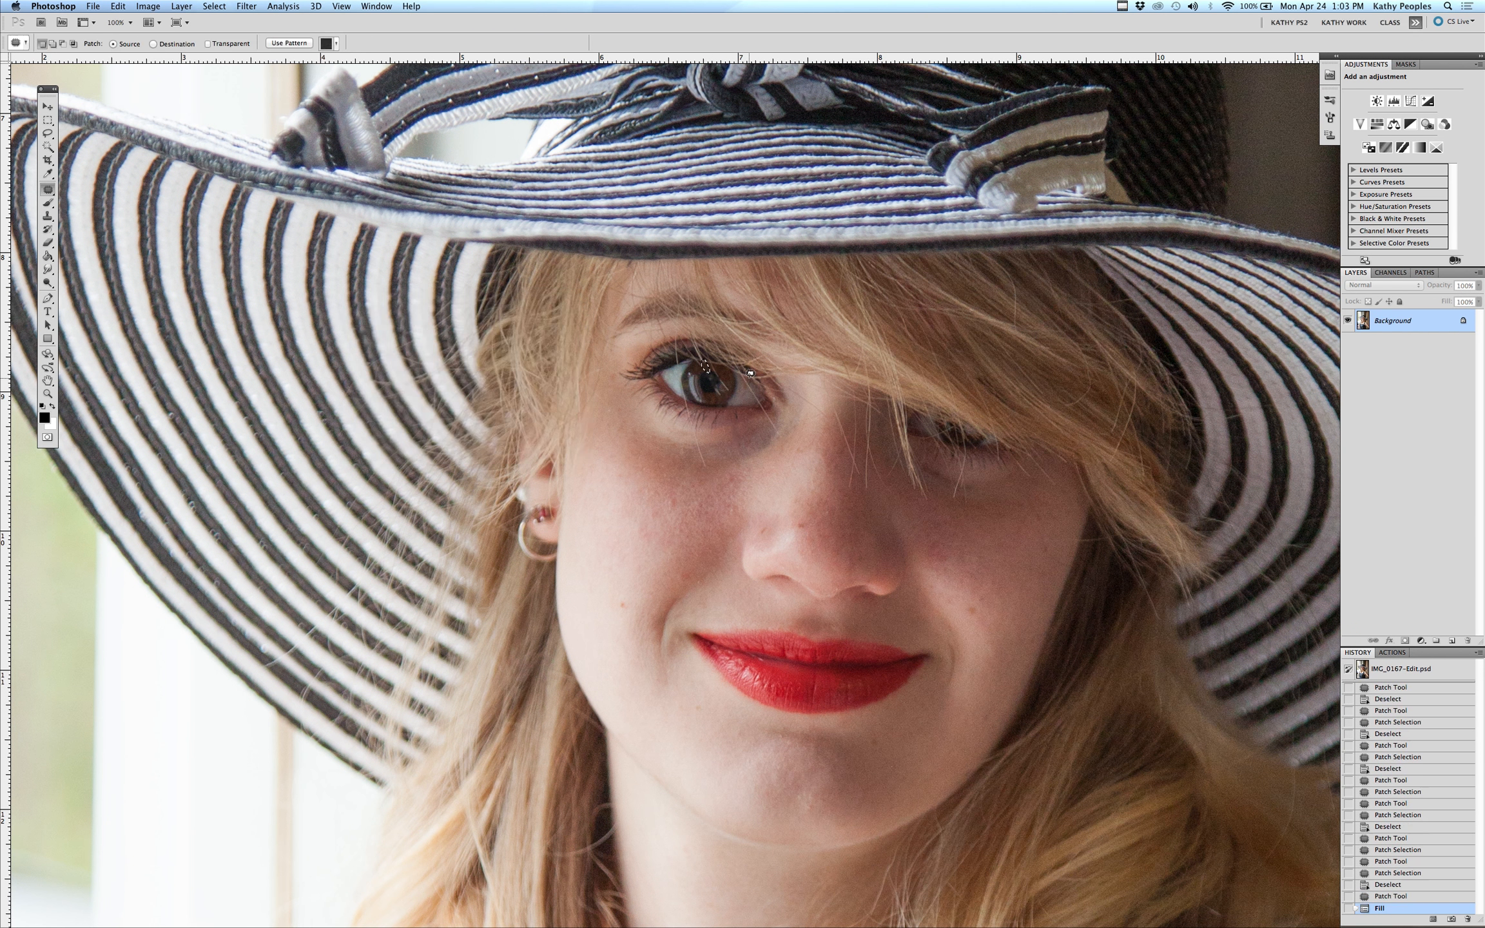
key("super+d")
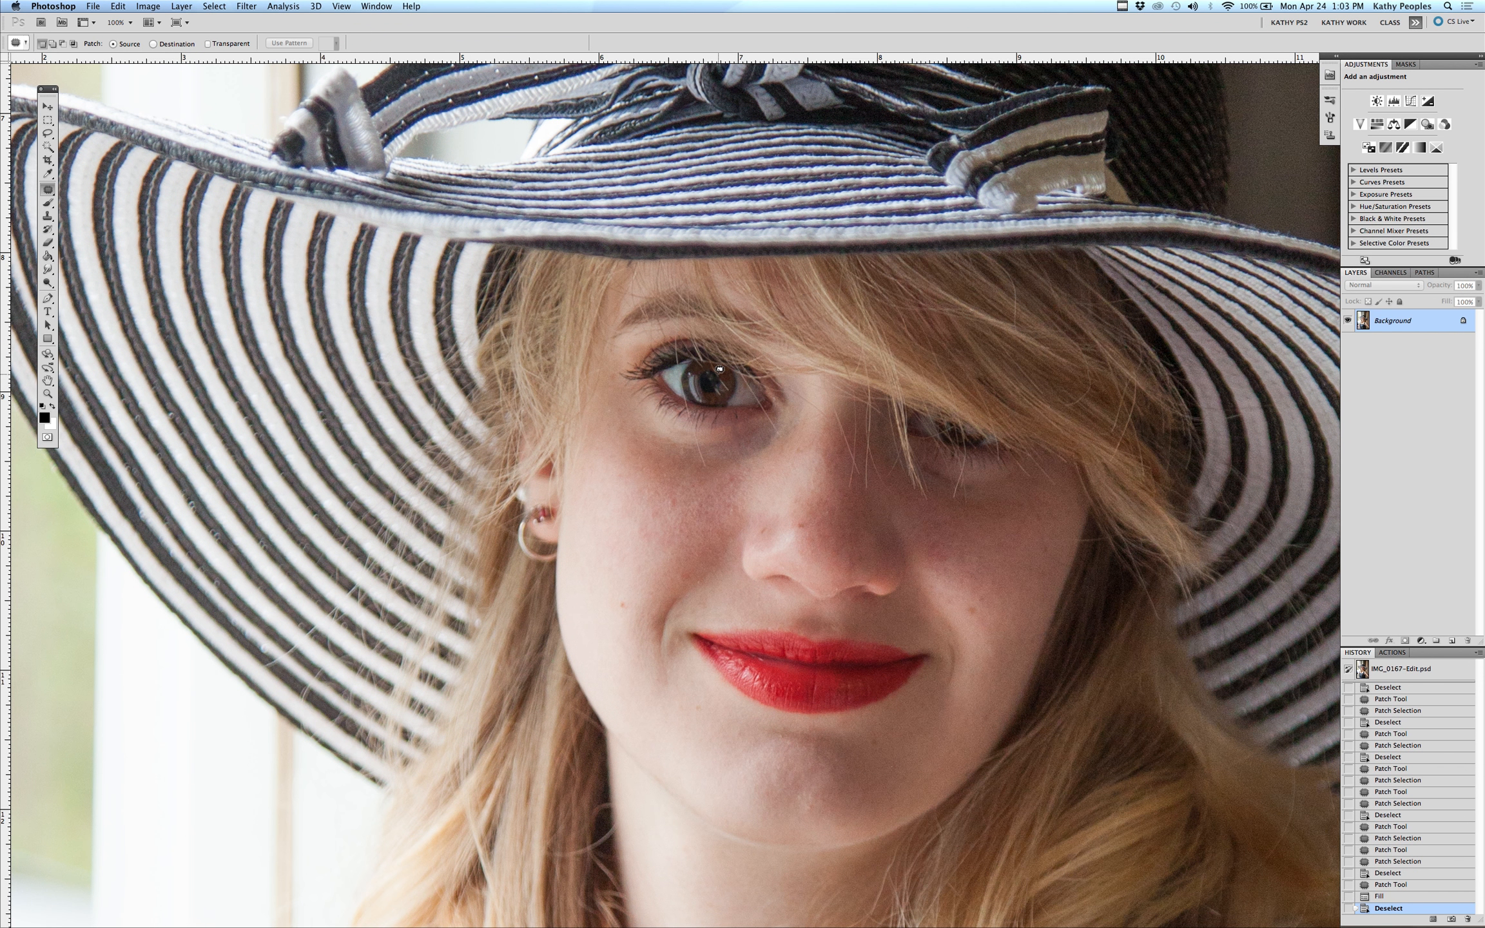
left_click_drag(699, 356, 705, 366)
key("shift+BackSpace")
key("Return")
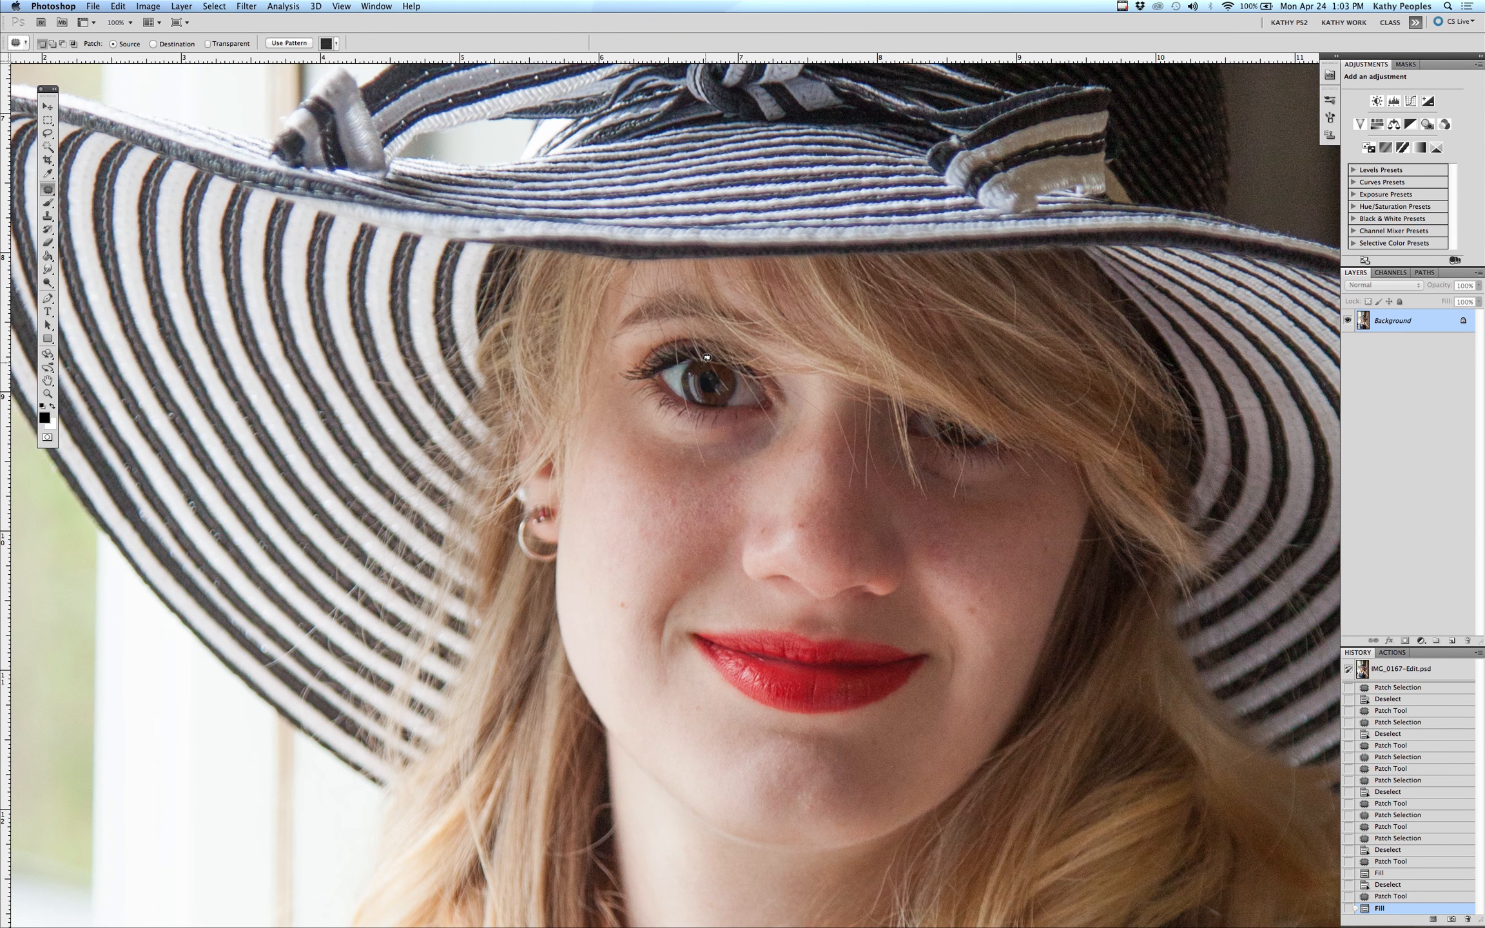
key("super+d")
left_click_drag(699, 359, 705, 357)
key("shift+BackSpace")
key("Return")
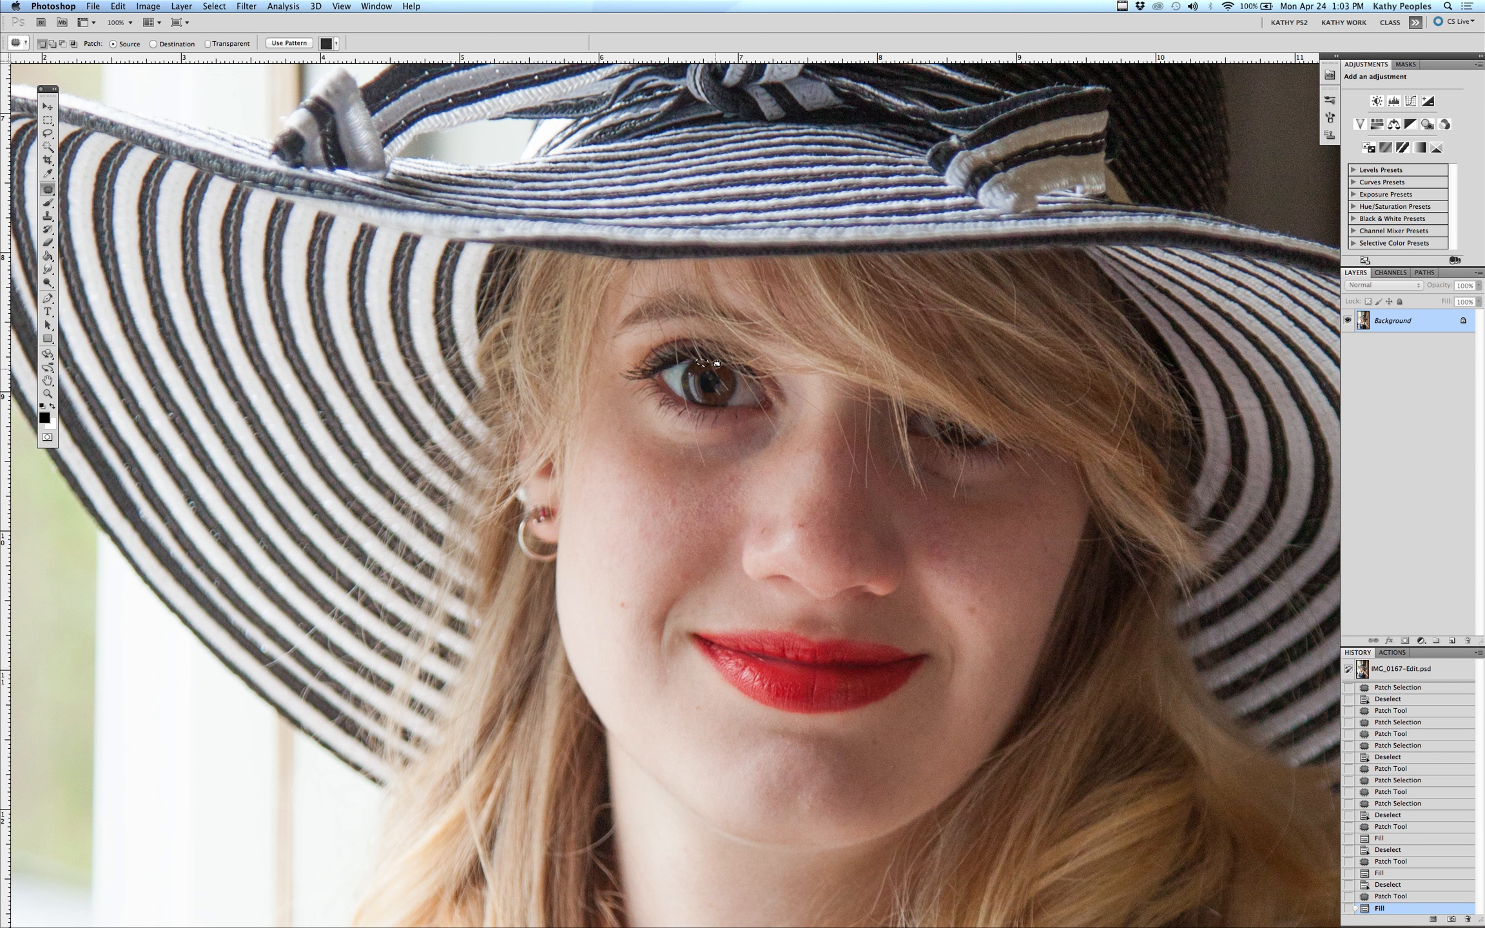
key("super+d")
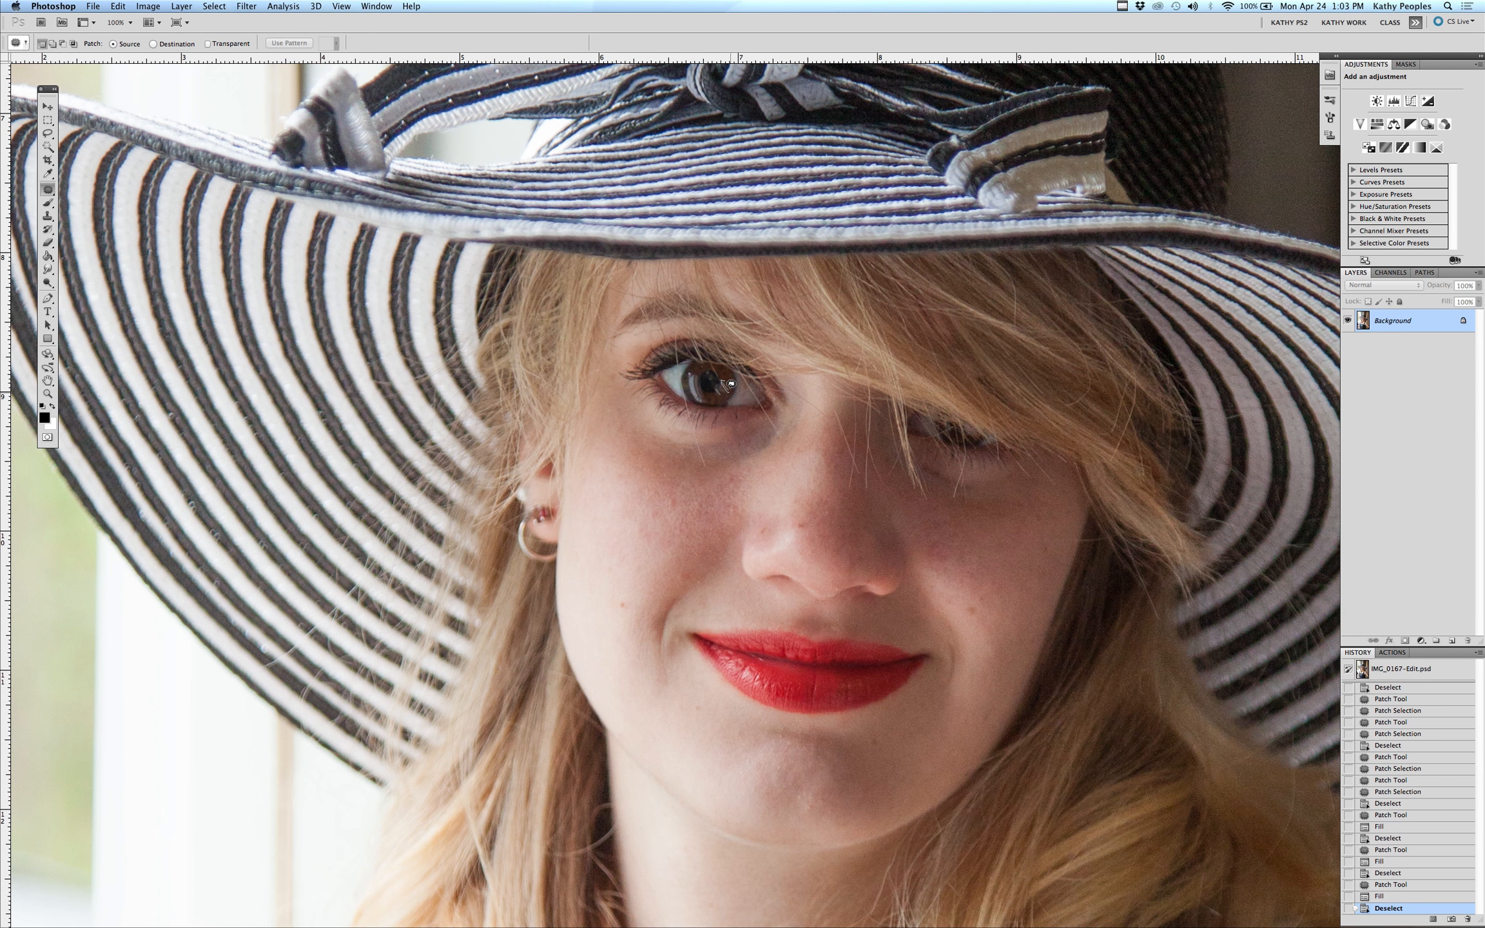
Content-aware fill two small selections in the iris right of the pupil, deselecting after each
left_click_drag(730, 383, 728, 381)
key("shift+BackSpace")
key("Return")
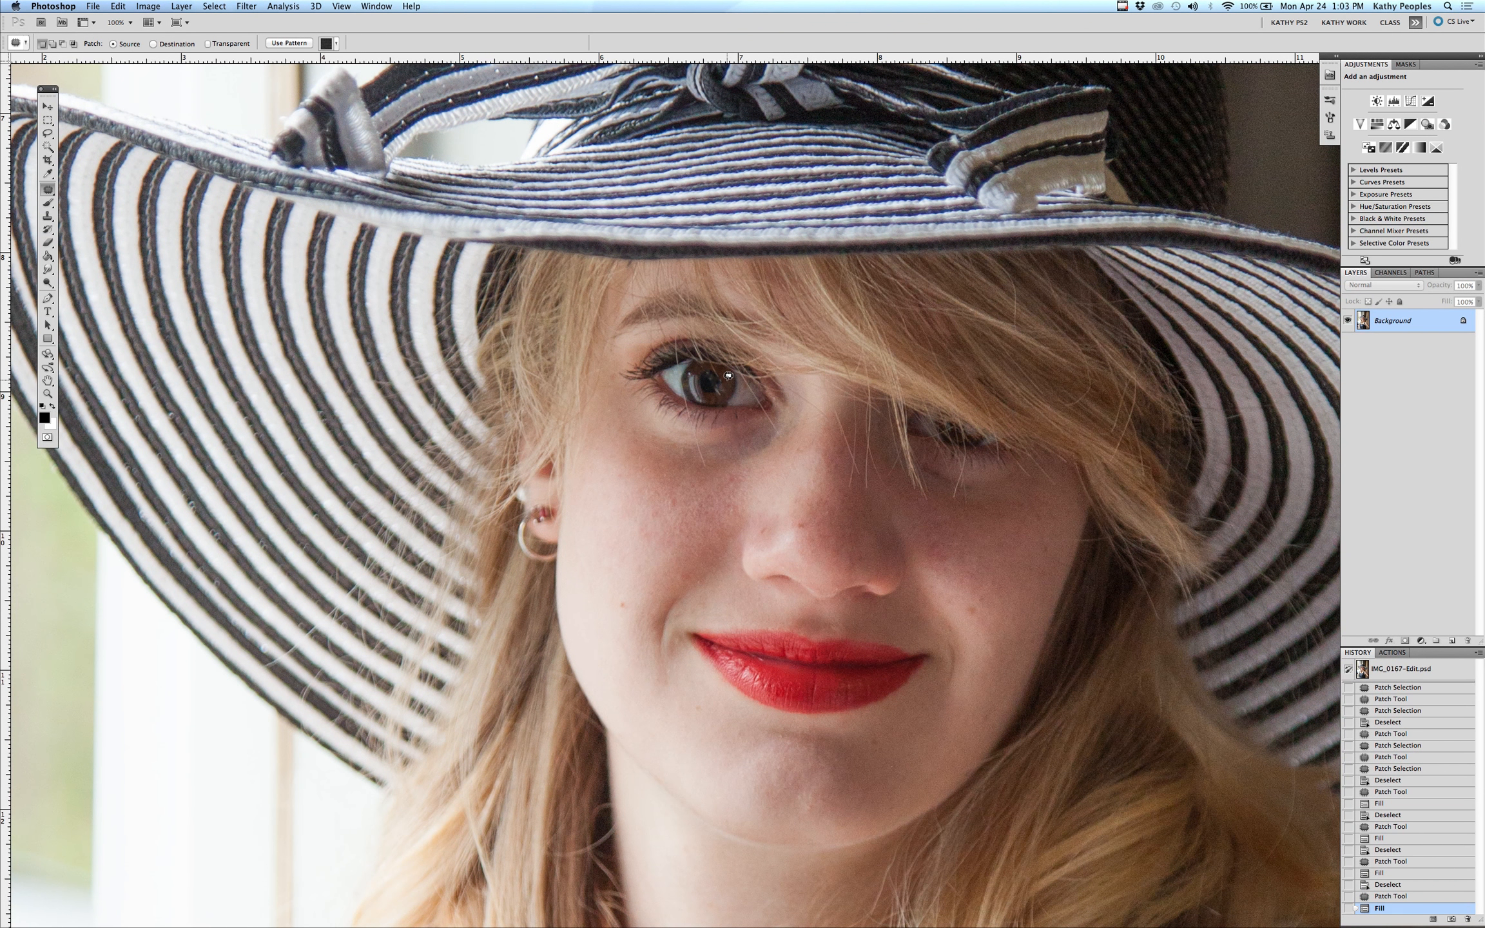
key("super+d")
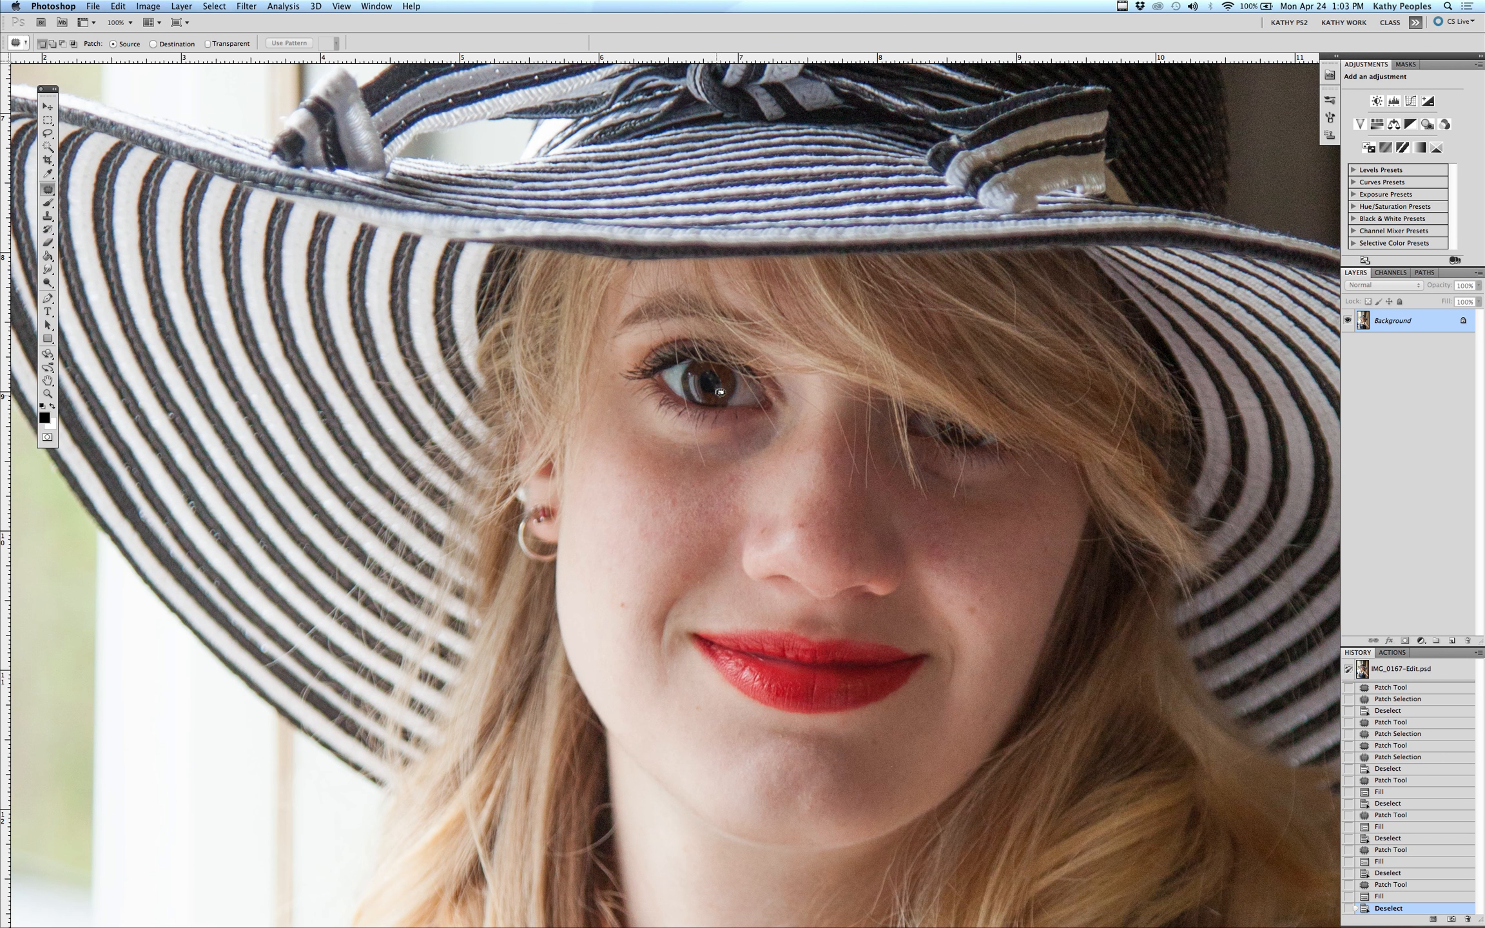
left_click_drag(722, 382, 729, 381)
key("shift+BackSpace")
key("Return")
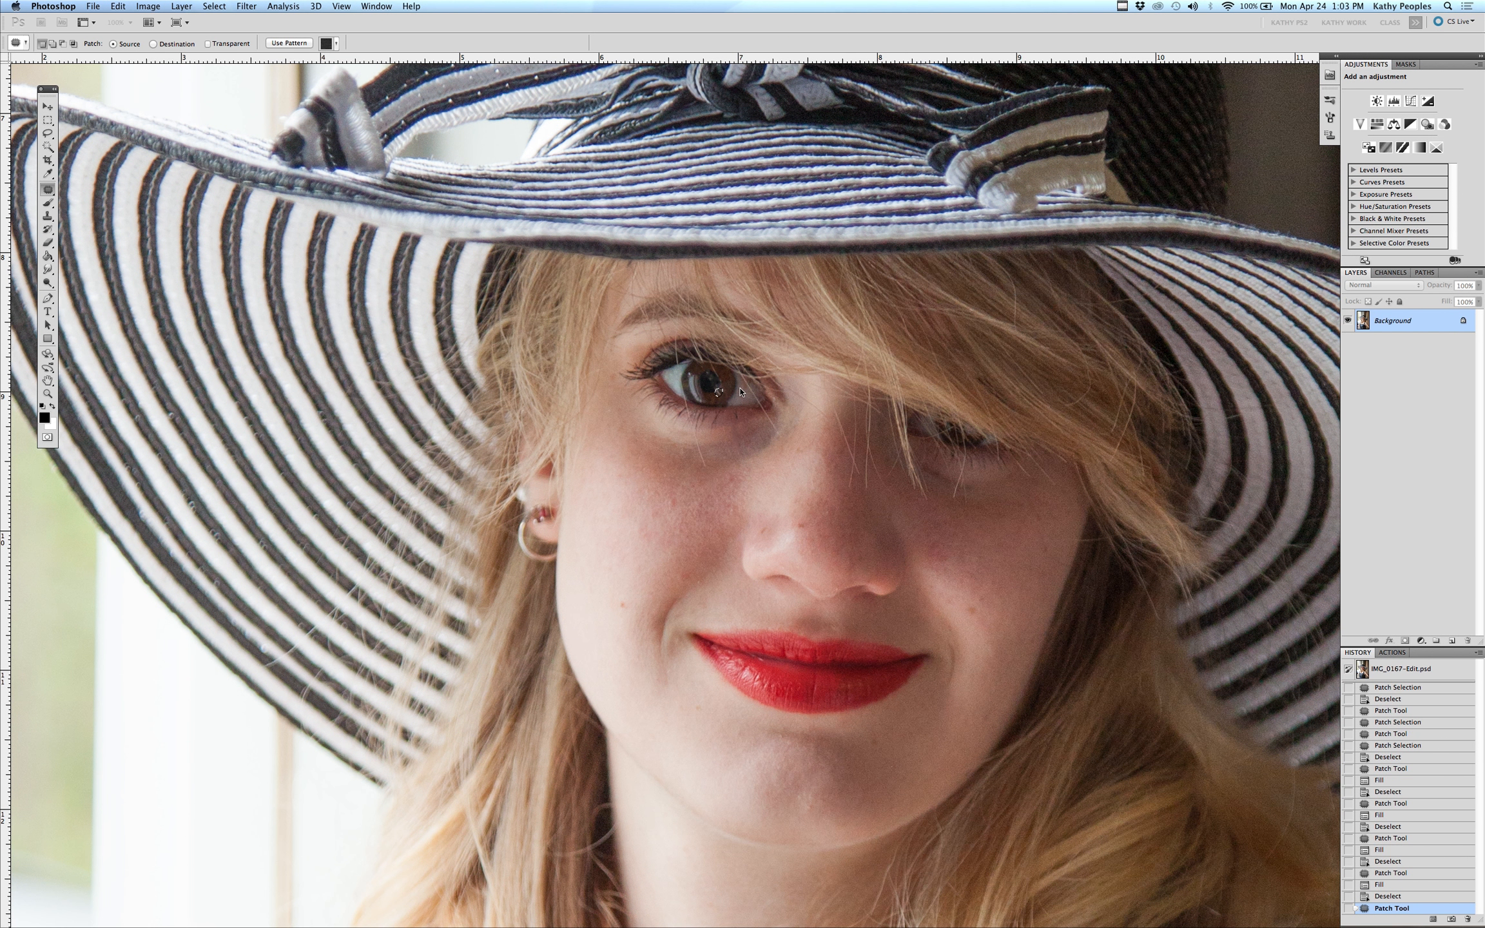
key("super+d")
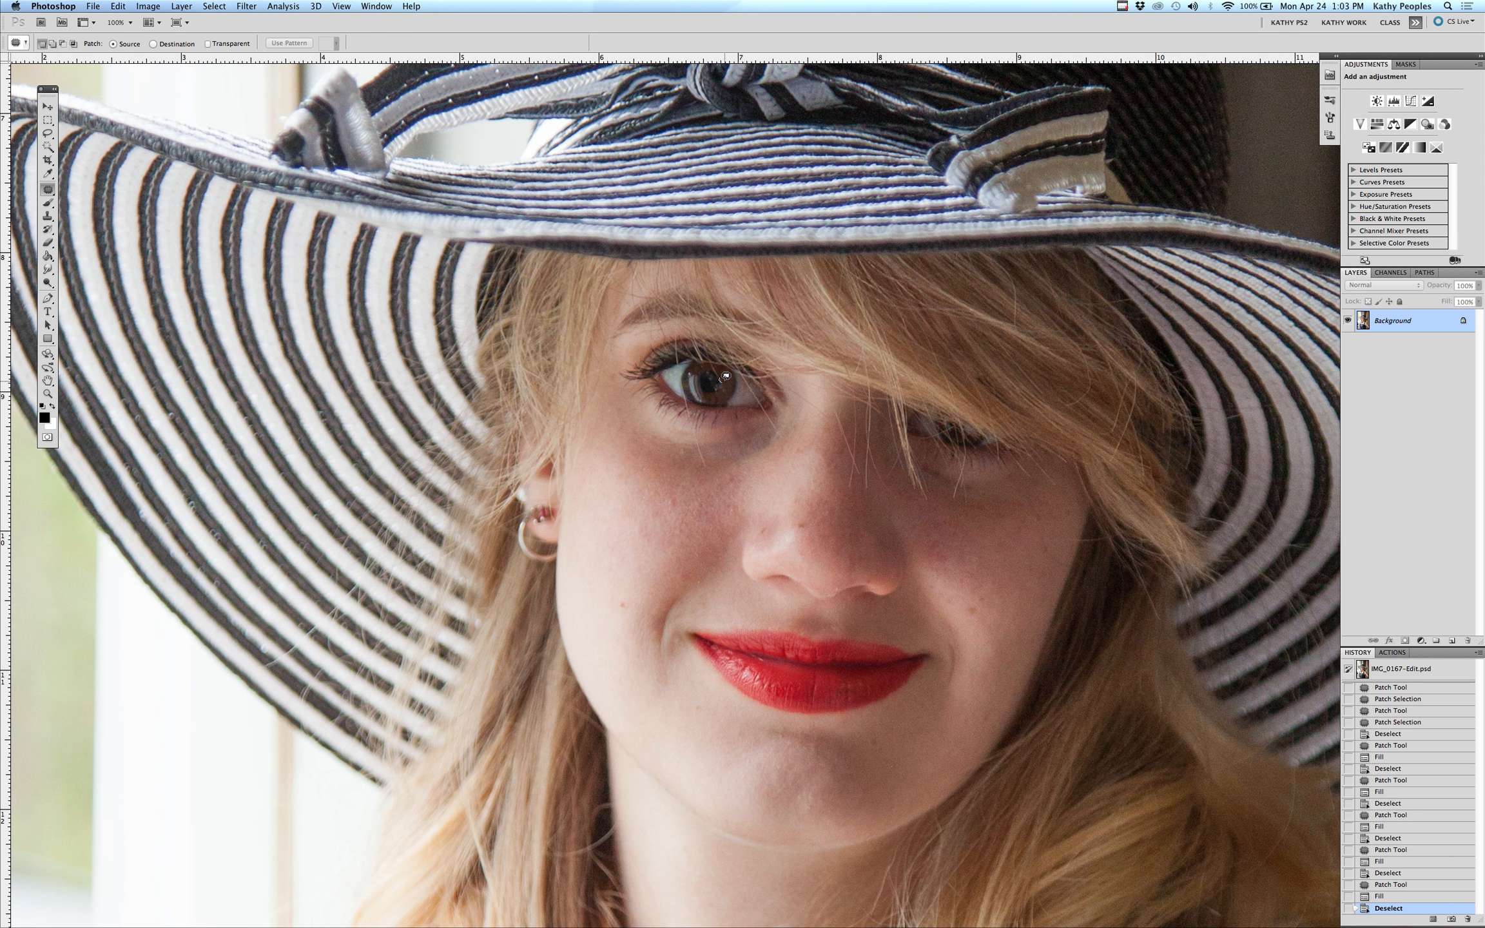
Content-aware fill three more small selections on the upper iris, deselecting after each
left_click_drag(725, 375, 723, 366)
key("shift+BackSpace")
key("Return")
key("super+d")
left_click_drag(720, 368, 721, 365)
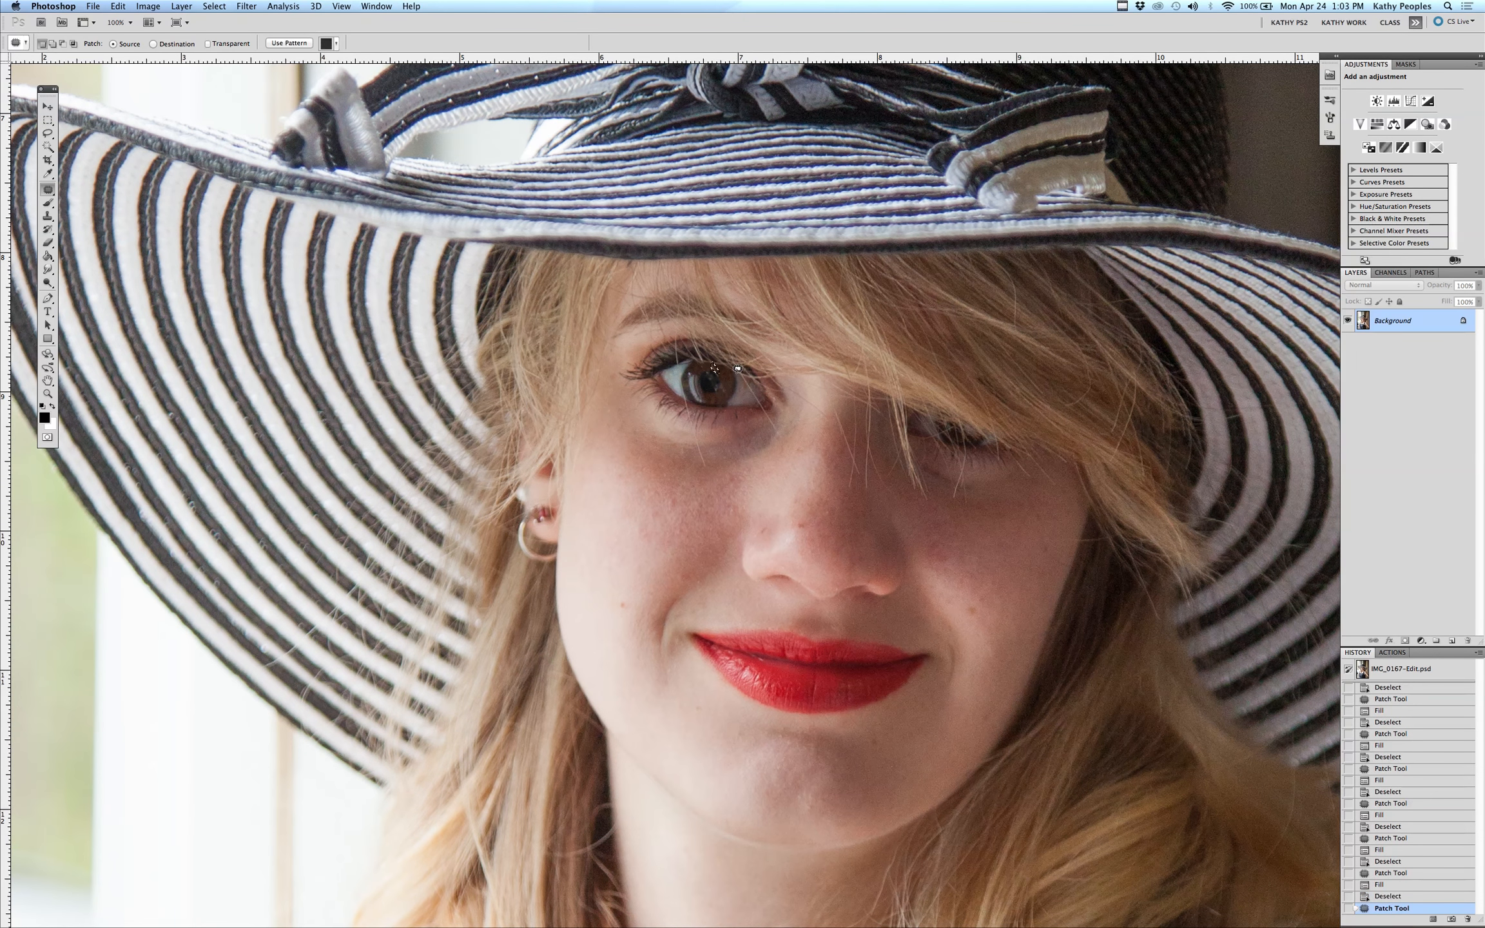
key("shift+BackSpace")
key("Return")
key("super+d")
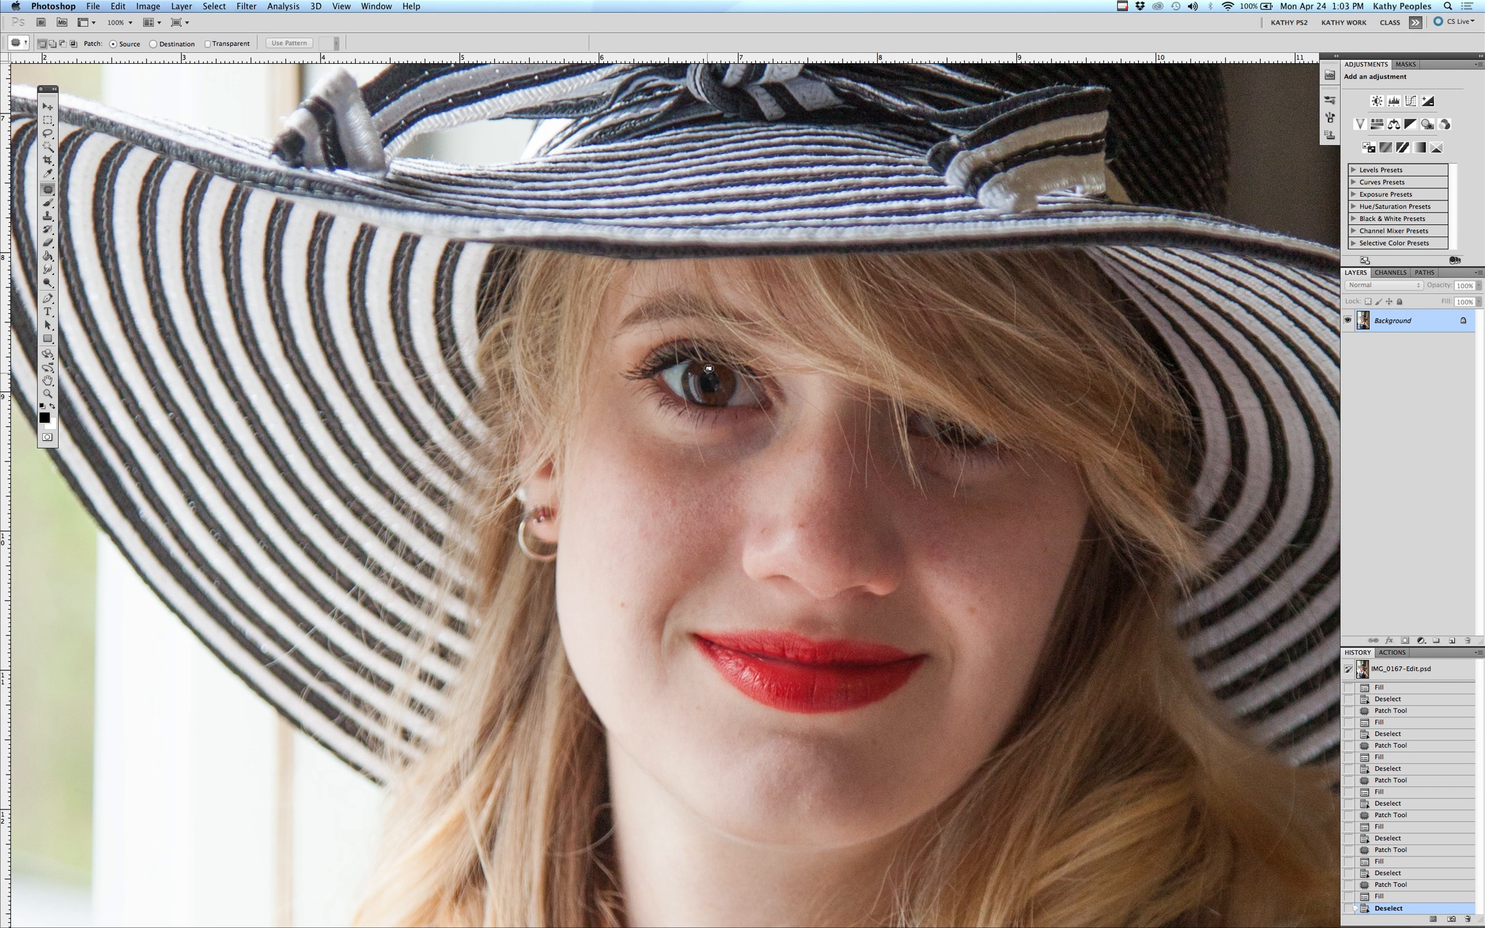
left_click_drag(706, 366, 716, 368)
key("shift+BackSpace")
key("Return")
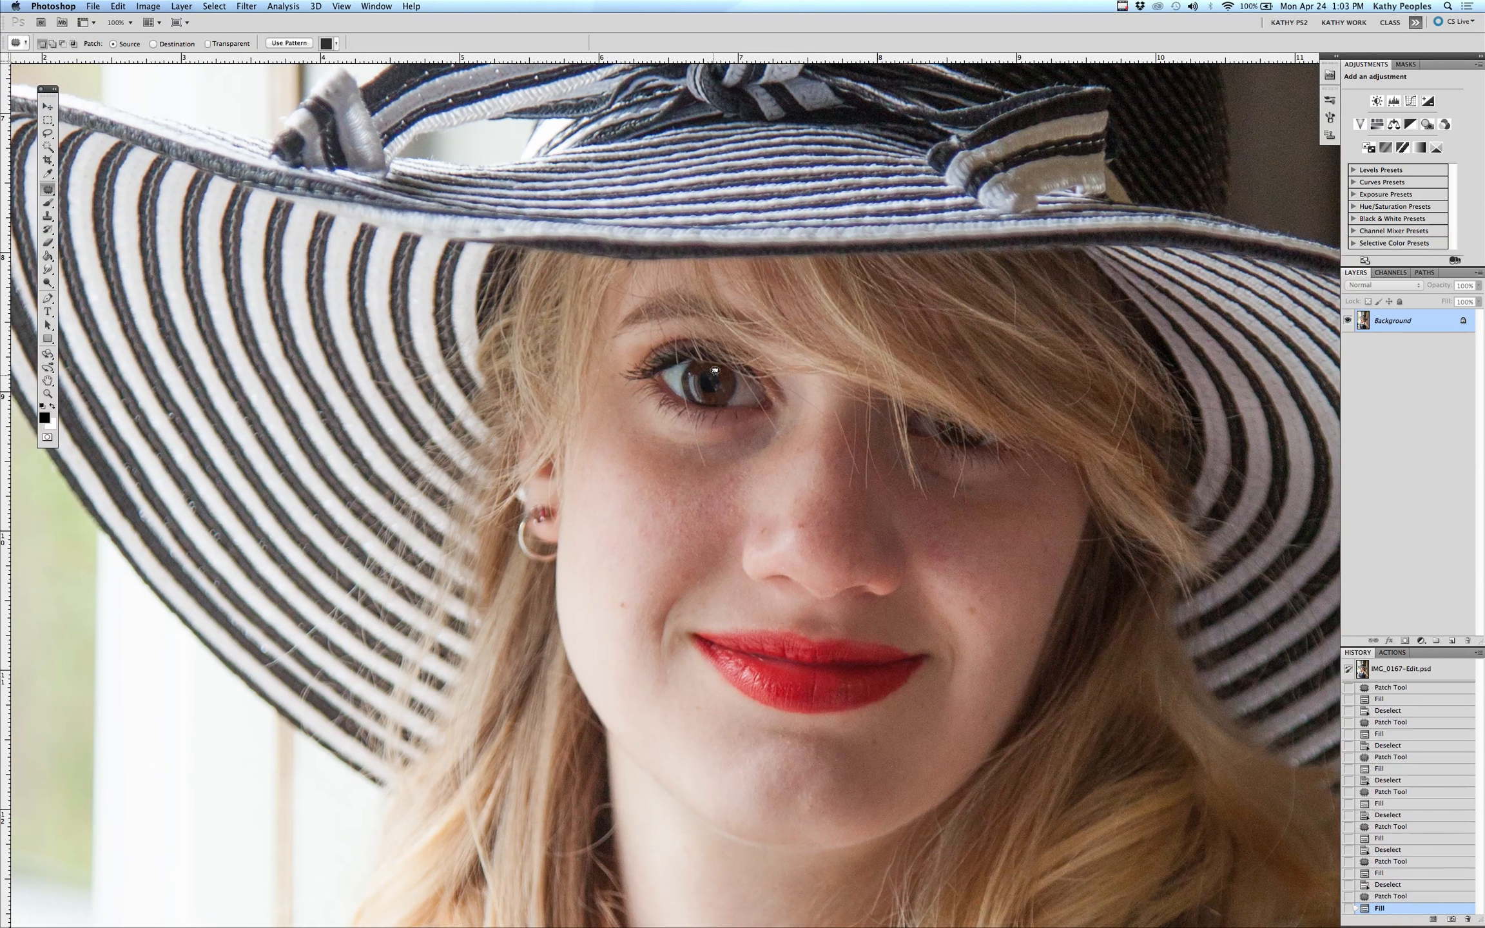
key("super+d")
Content-aware fill the remaining small spots in the iris right of the pupil, deselecting after each
left_click_drag(714, 375, 716, 380)
key("shift+BackSpace")
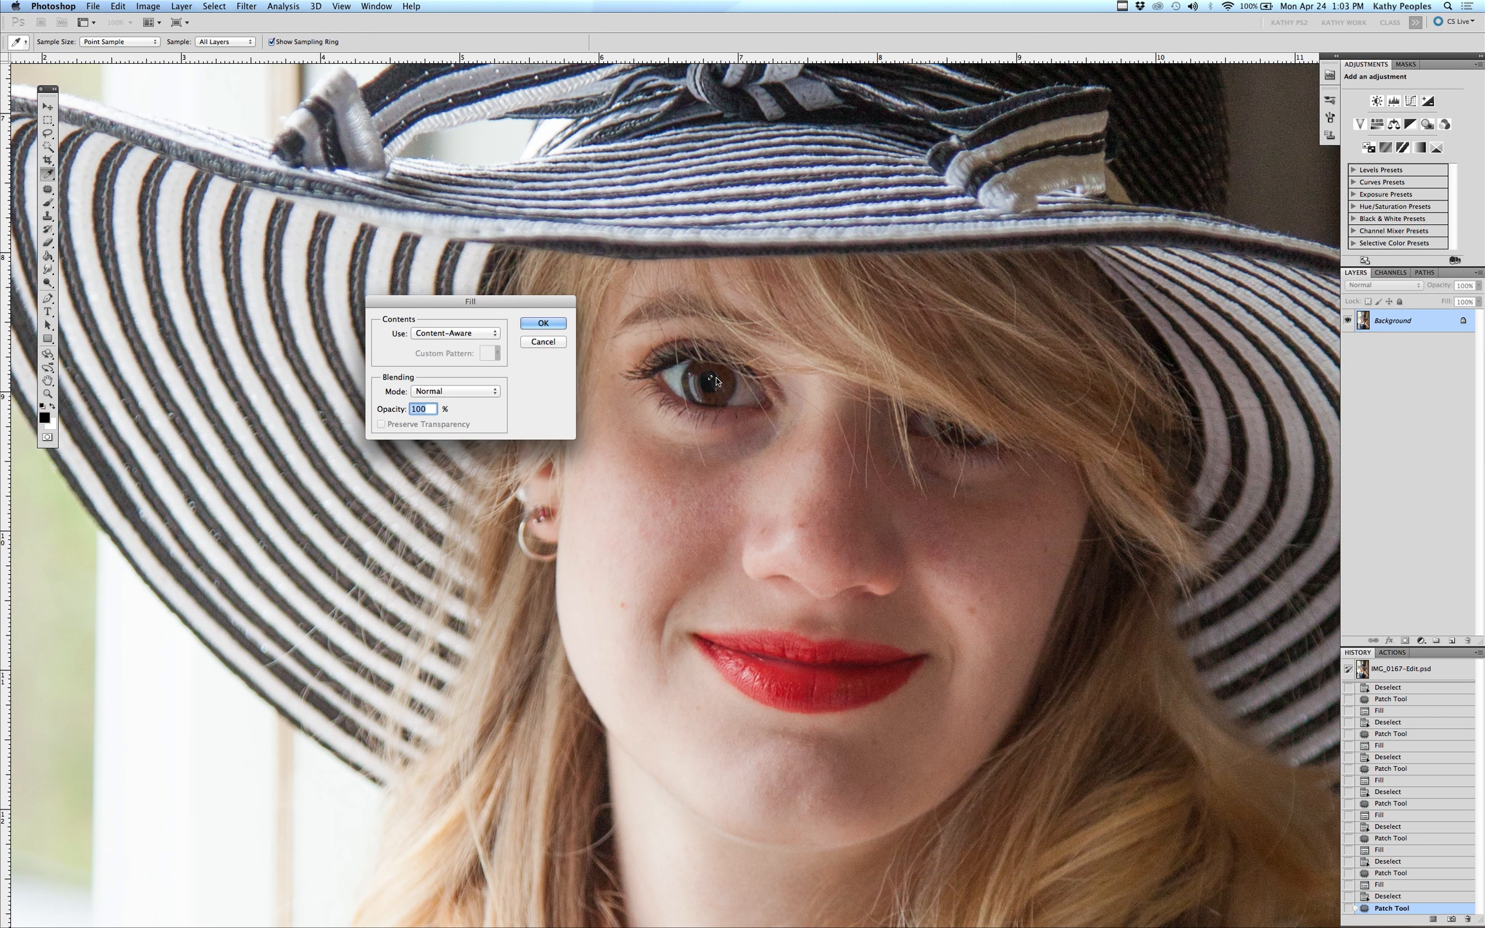
key("Return")
key("super+d")
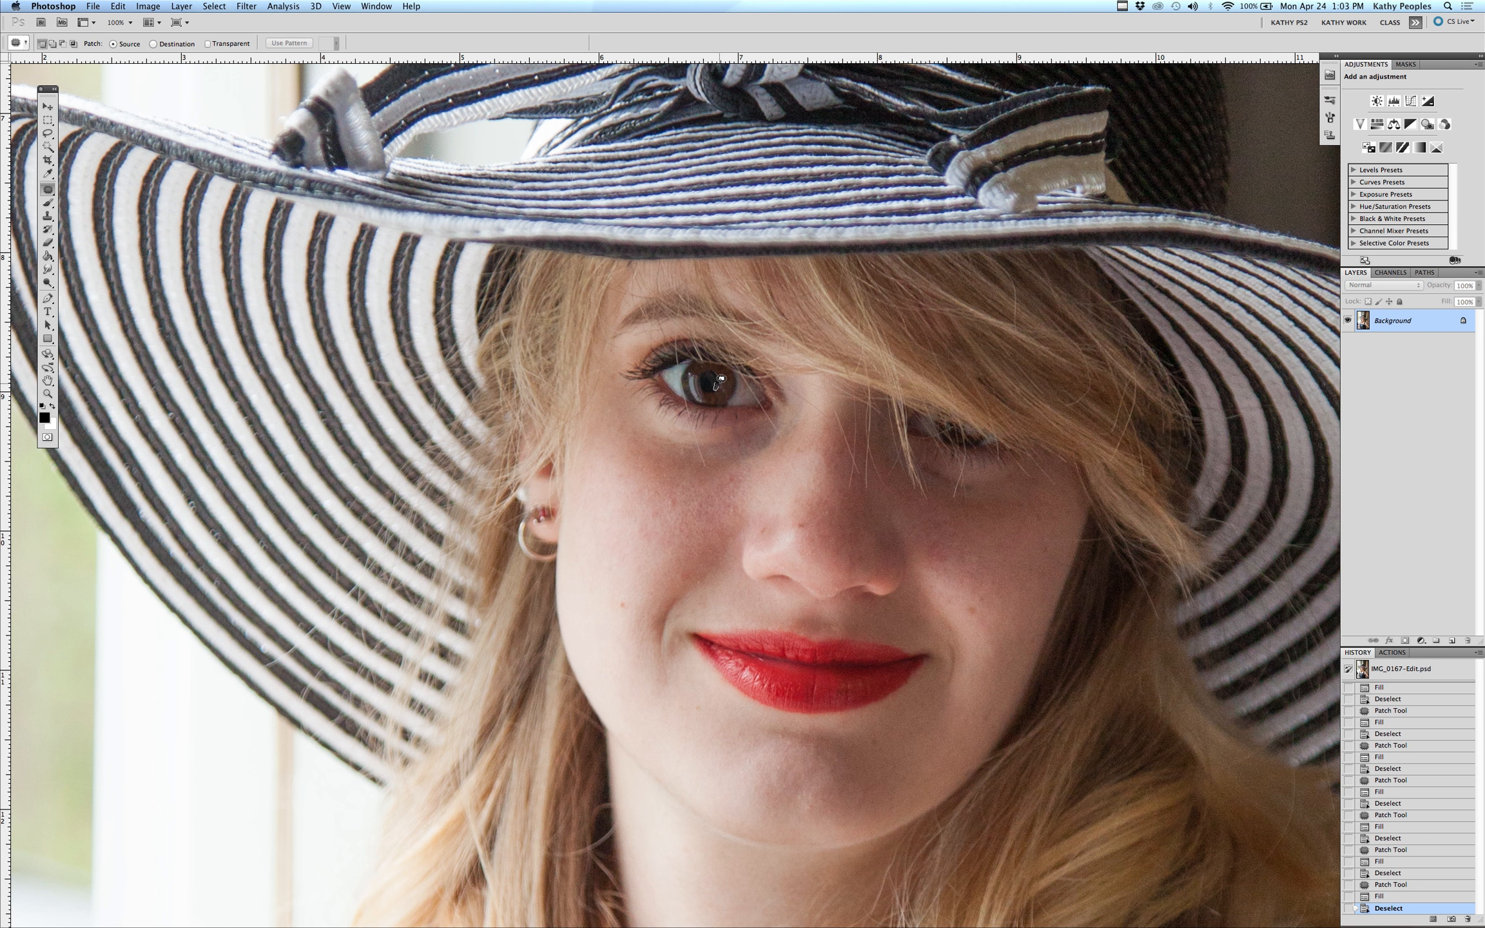
key("shift+BackSpace")
key("Return")
left_click_drag(721, 378, 731, 375)
key("super+d")
key("shift+BackSpace")
key("Return")
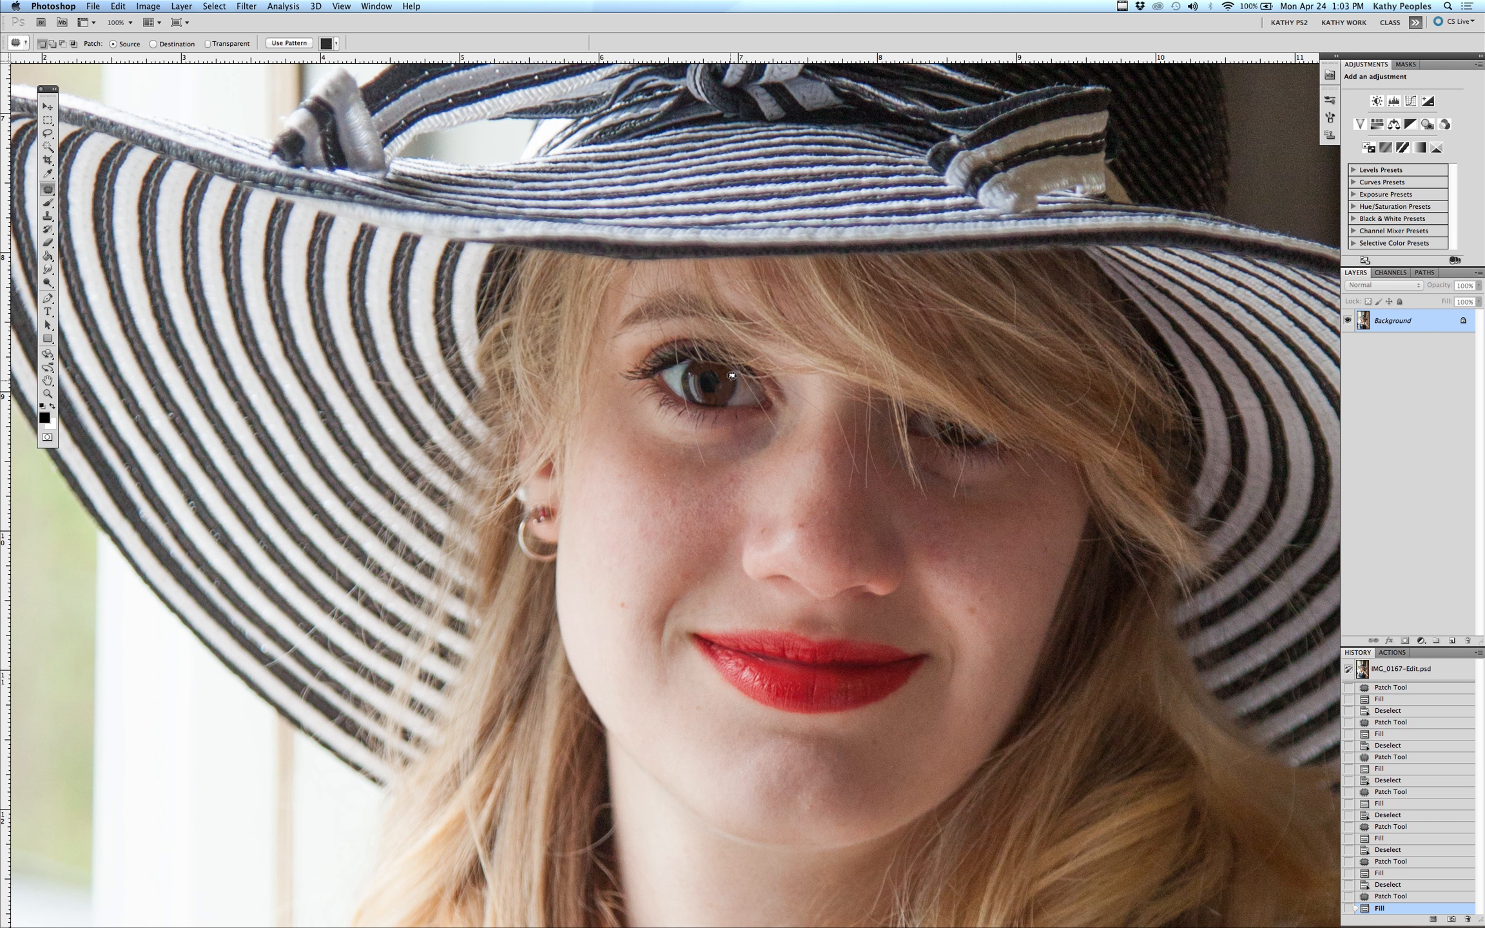
key("super+d")
With the Patch Tool, content-aware fill a small spot beside the pupil and deselect
key("super+0")
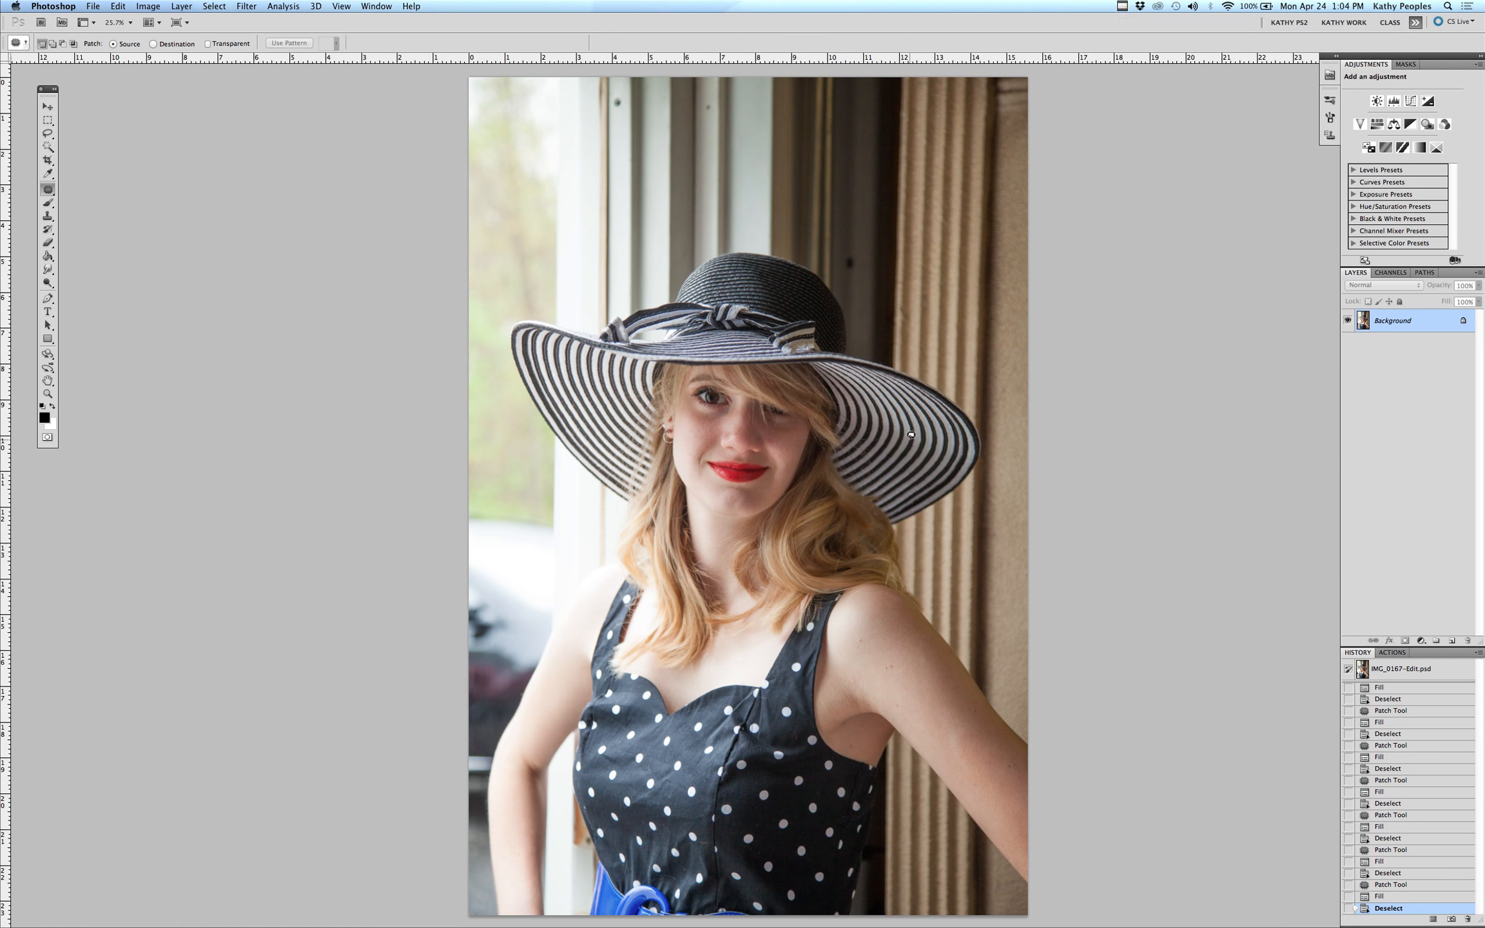
key("z")
left_click(722, 399)
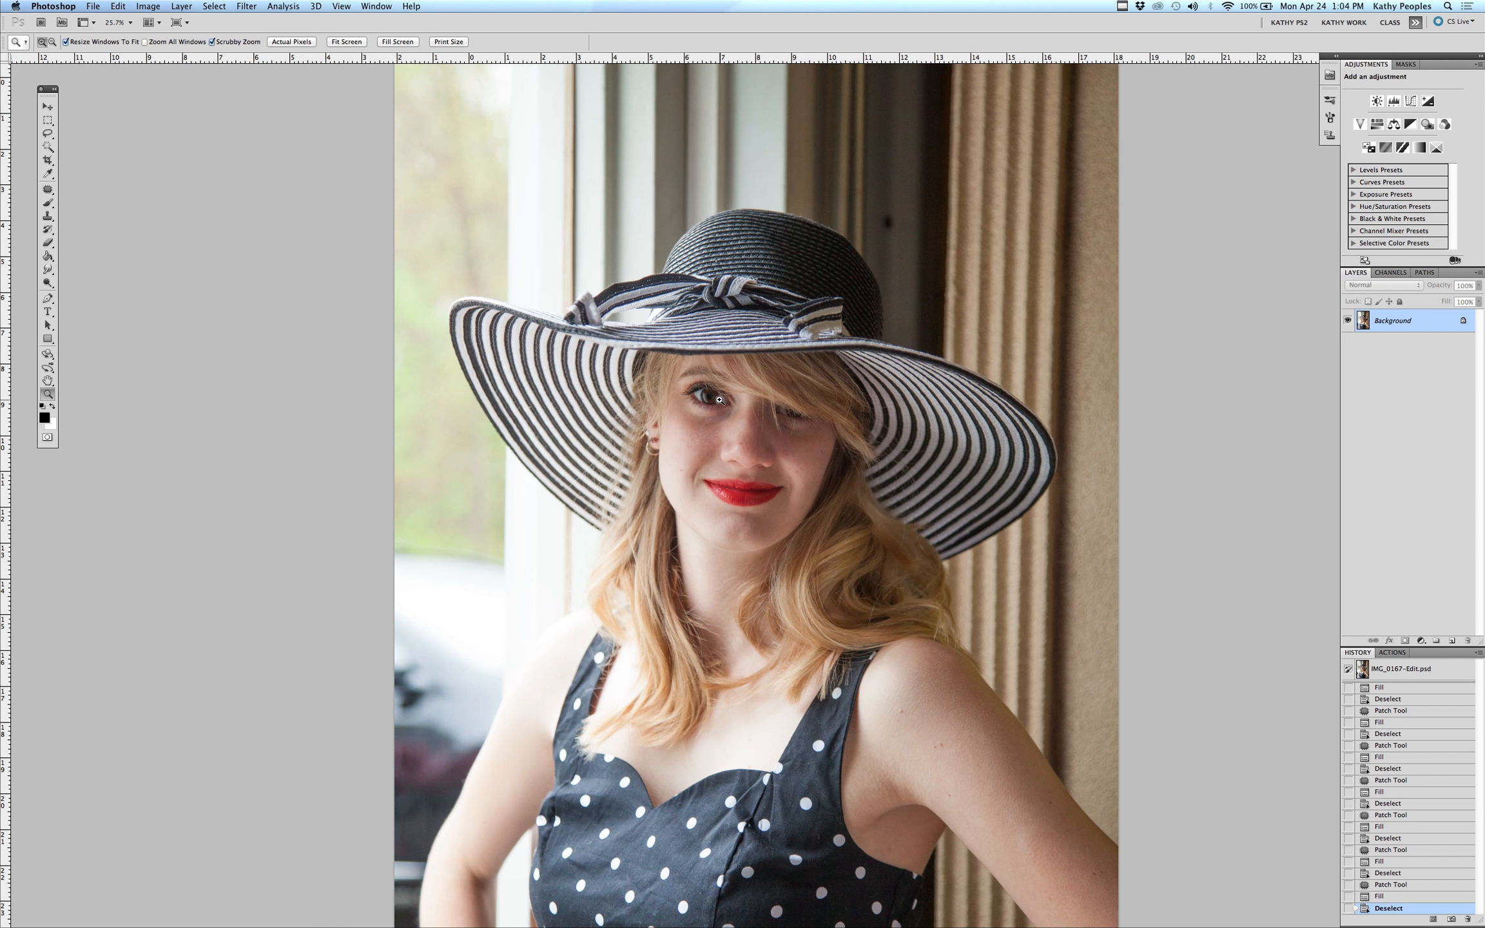
left_click(722, 399)
left_click(722, 399)
left_click(723, 399)
left_click(722, 400)
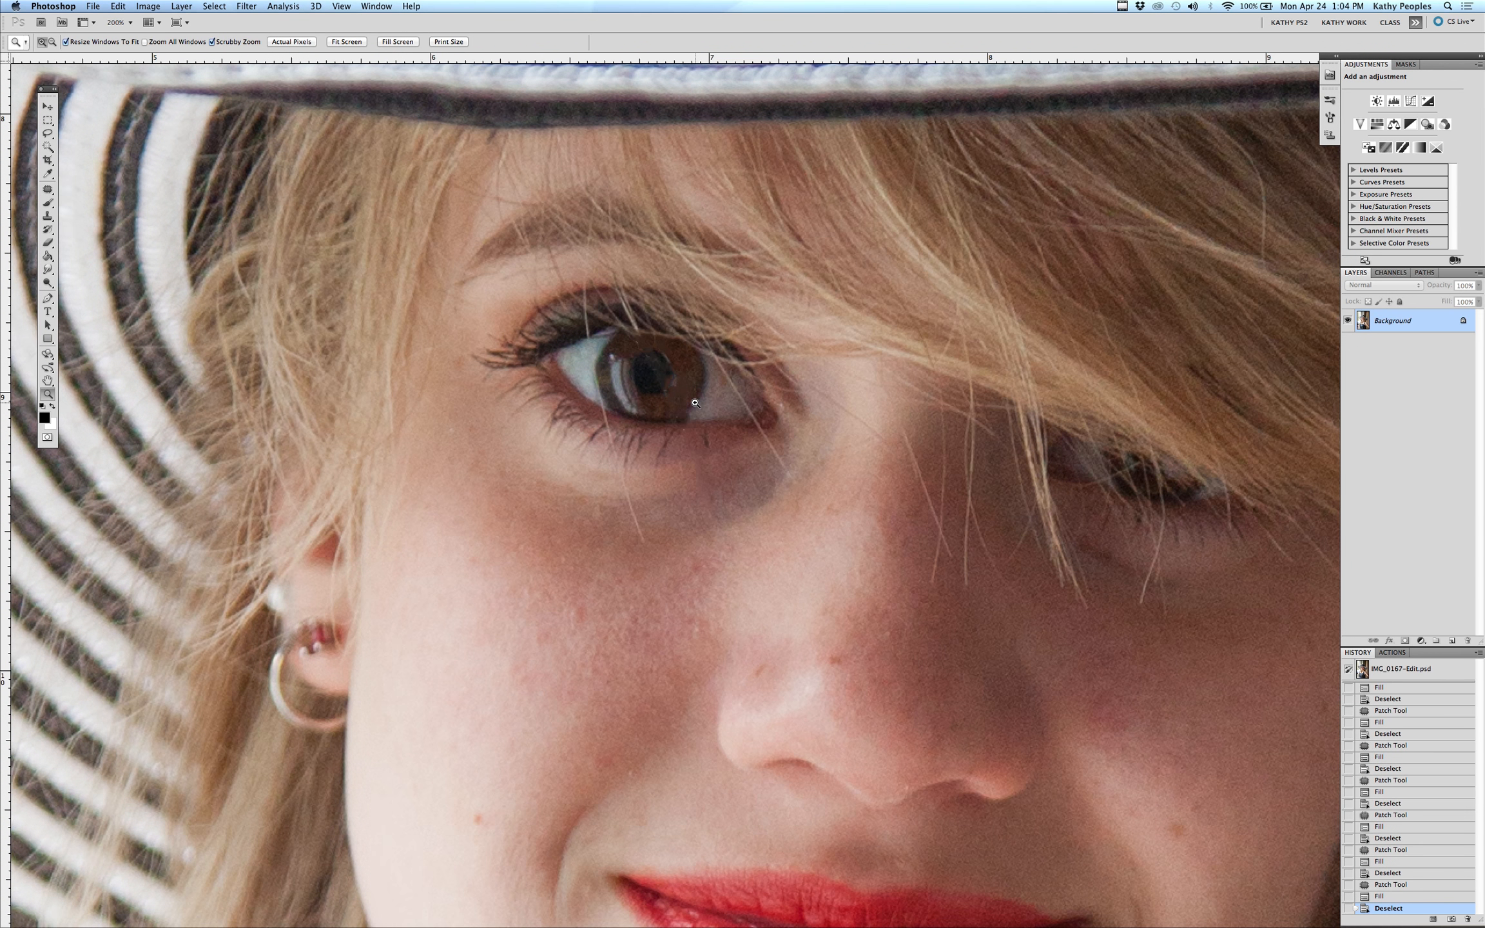
key("j")
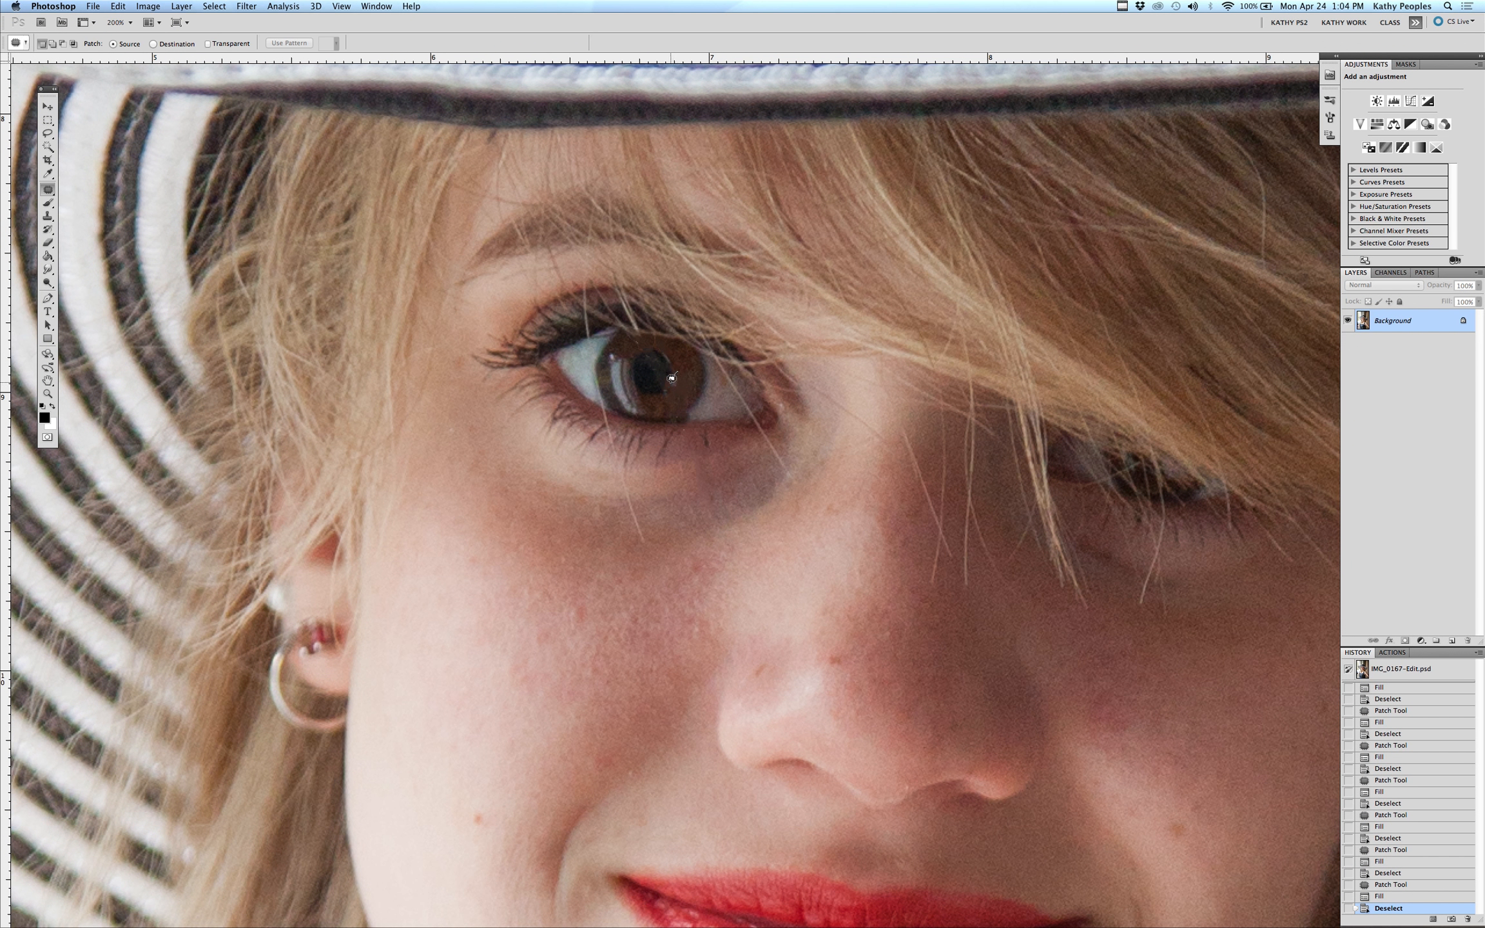
left_click_drag(671, 378, 672, 376)
key("shift+BackSpace")
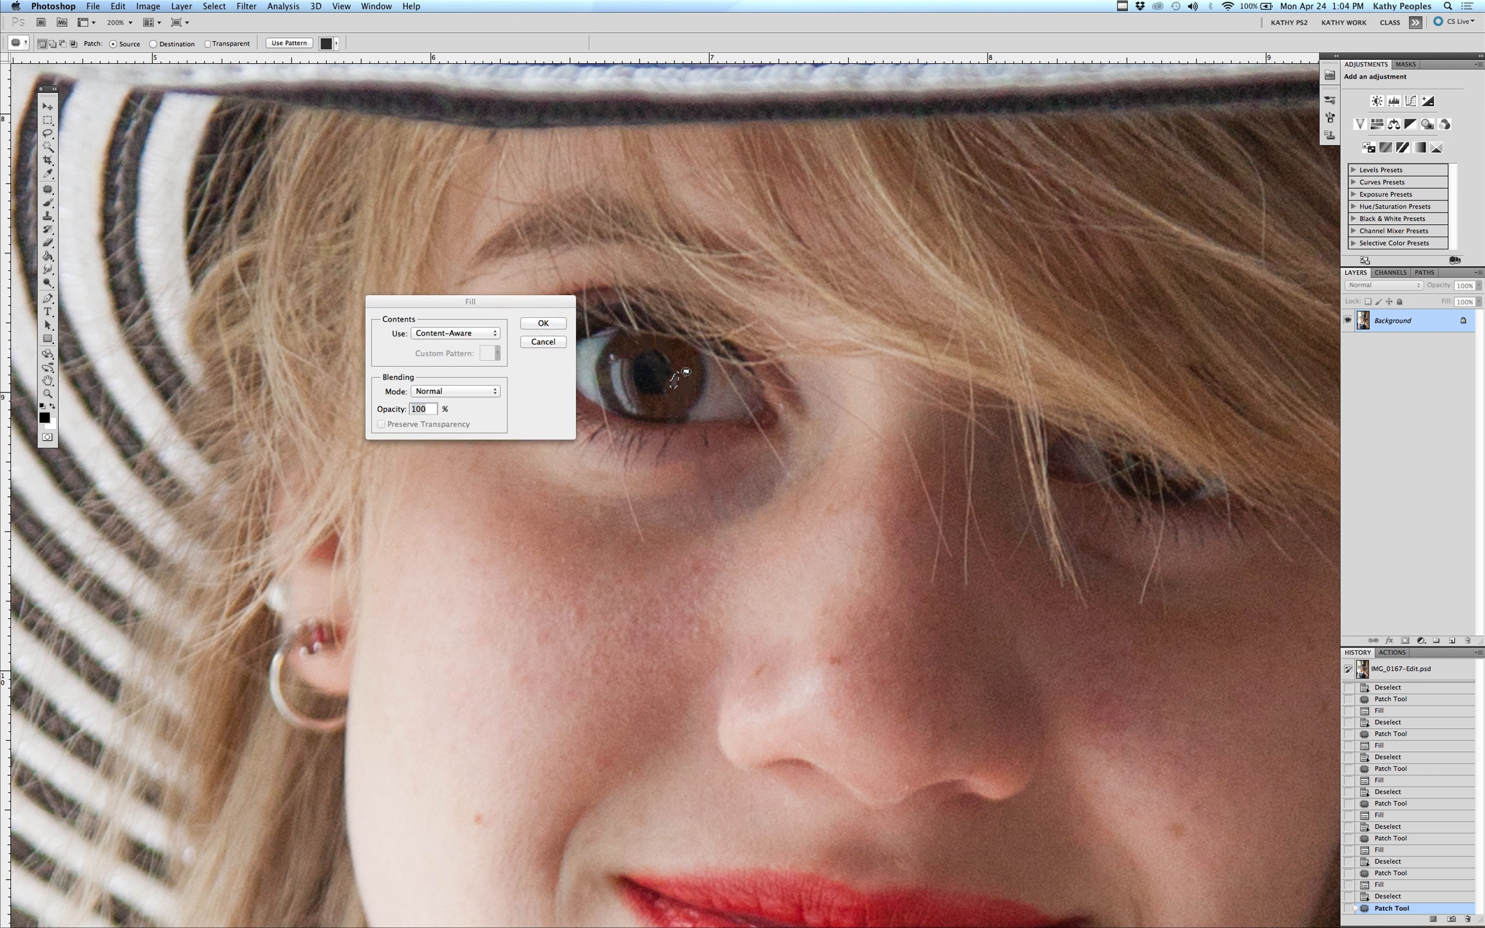
key("Return")
key("ctrl+d")
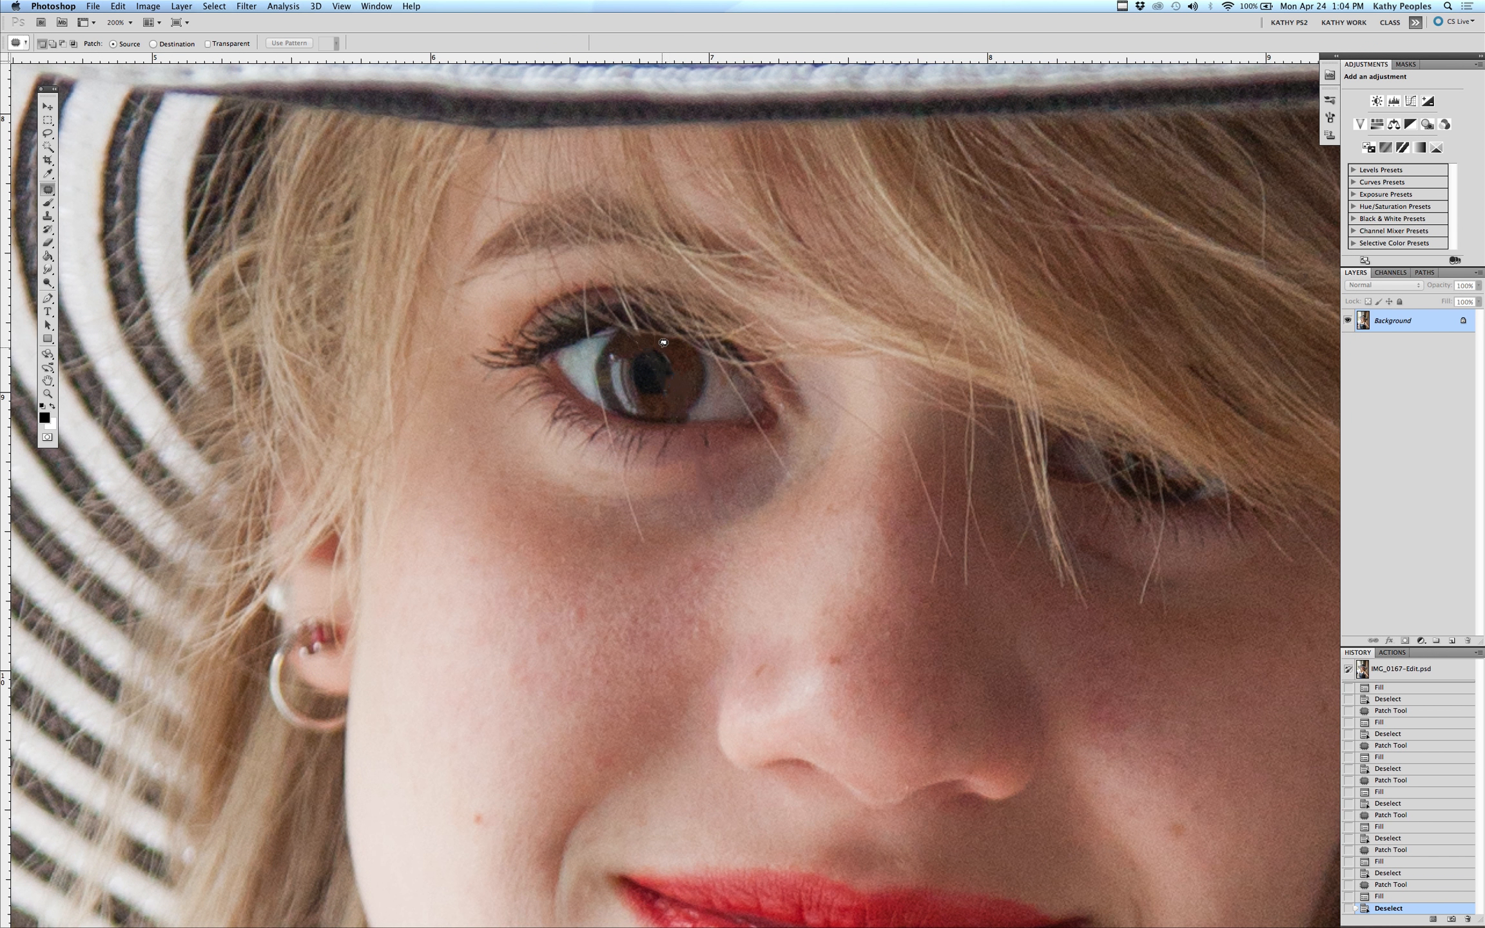
Content-aware fill a small spot on the upper iris and deselect
left_click_drag(662, 343, 673, 361)
key("shift+BackSpace")
key("Return")
key("ctrl+d")
left_click_drag(670, 372, 666, 382)
key("super+d")
Content-aware fill small spots at the iris's upper-left edge and lower edge, deselecting after each
left_click_drag(596, 352, 594, 353)
key("BackSpace")
key("Return")
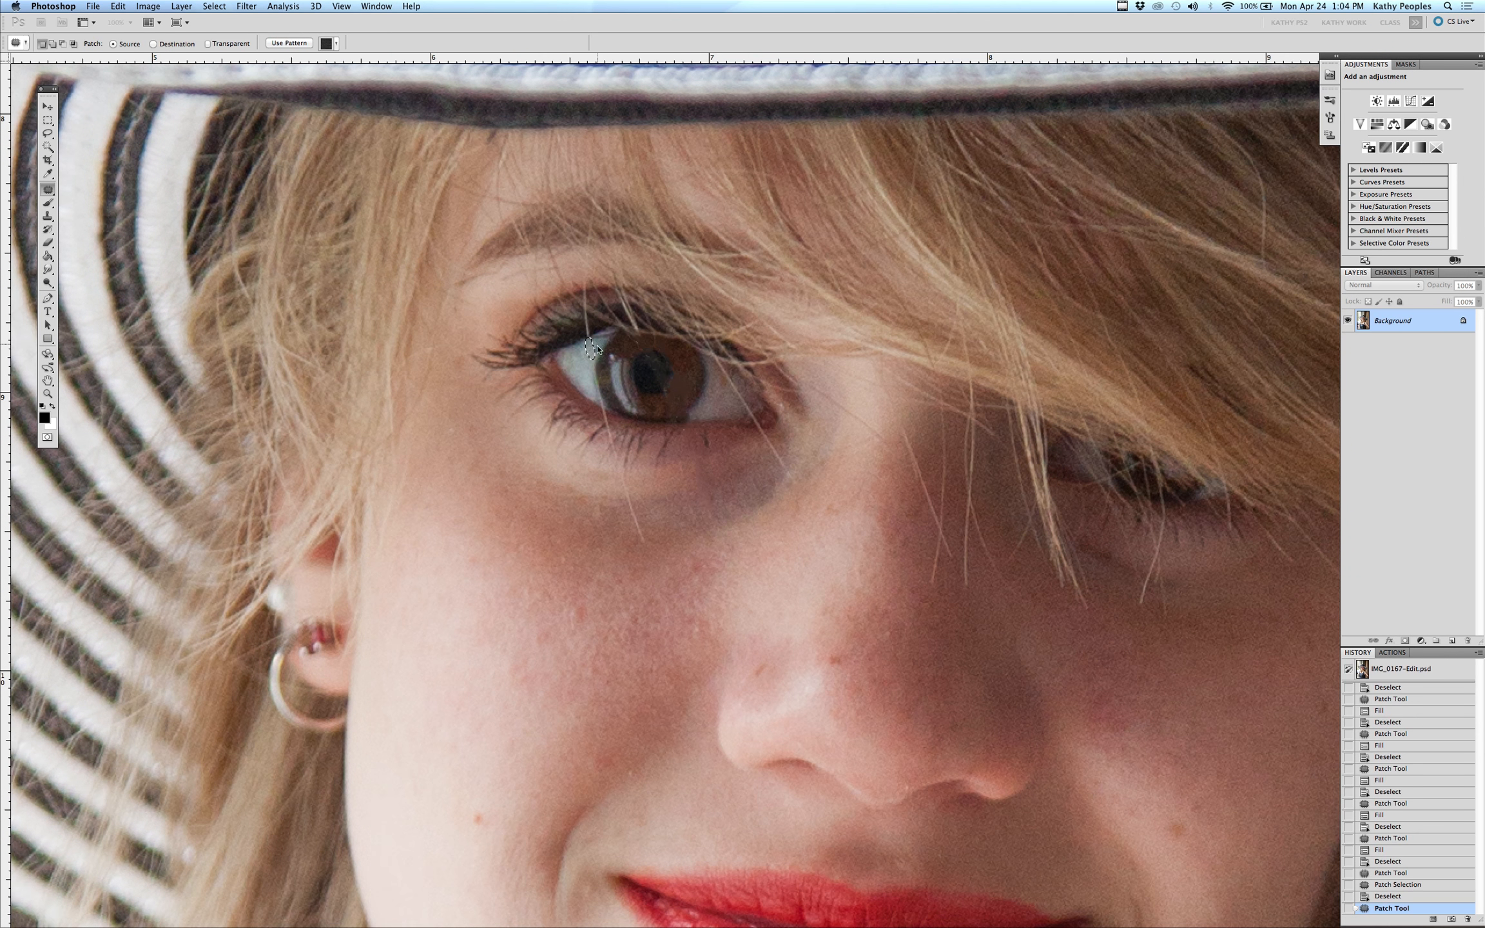
key("super+d")
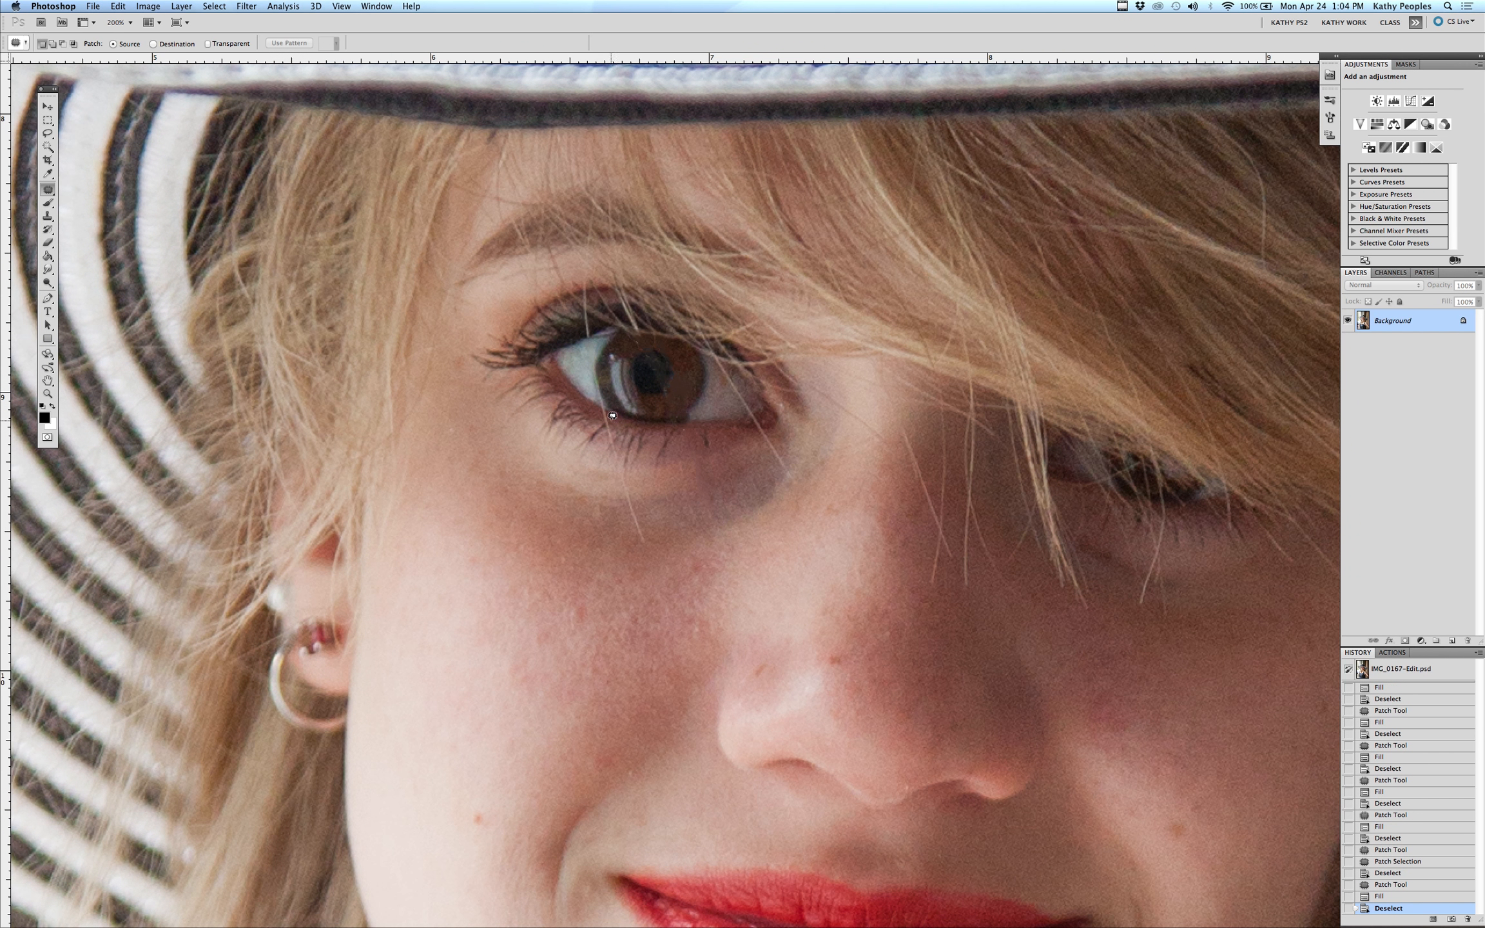
mouse_move(607, 406)
left_mouse_down()
mouse_move(608, 423)
mouse_move(609, 408)
left_mouse_up()
key("BackSpace")
key("Return")
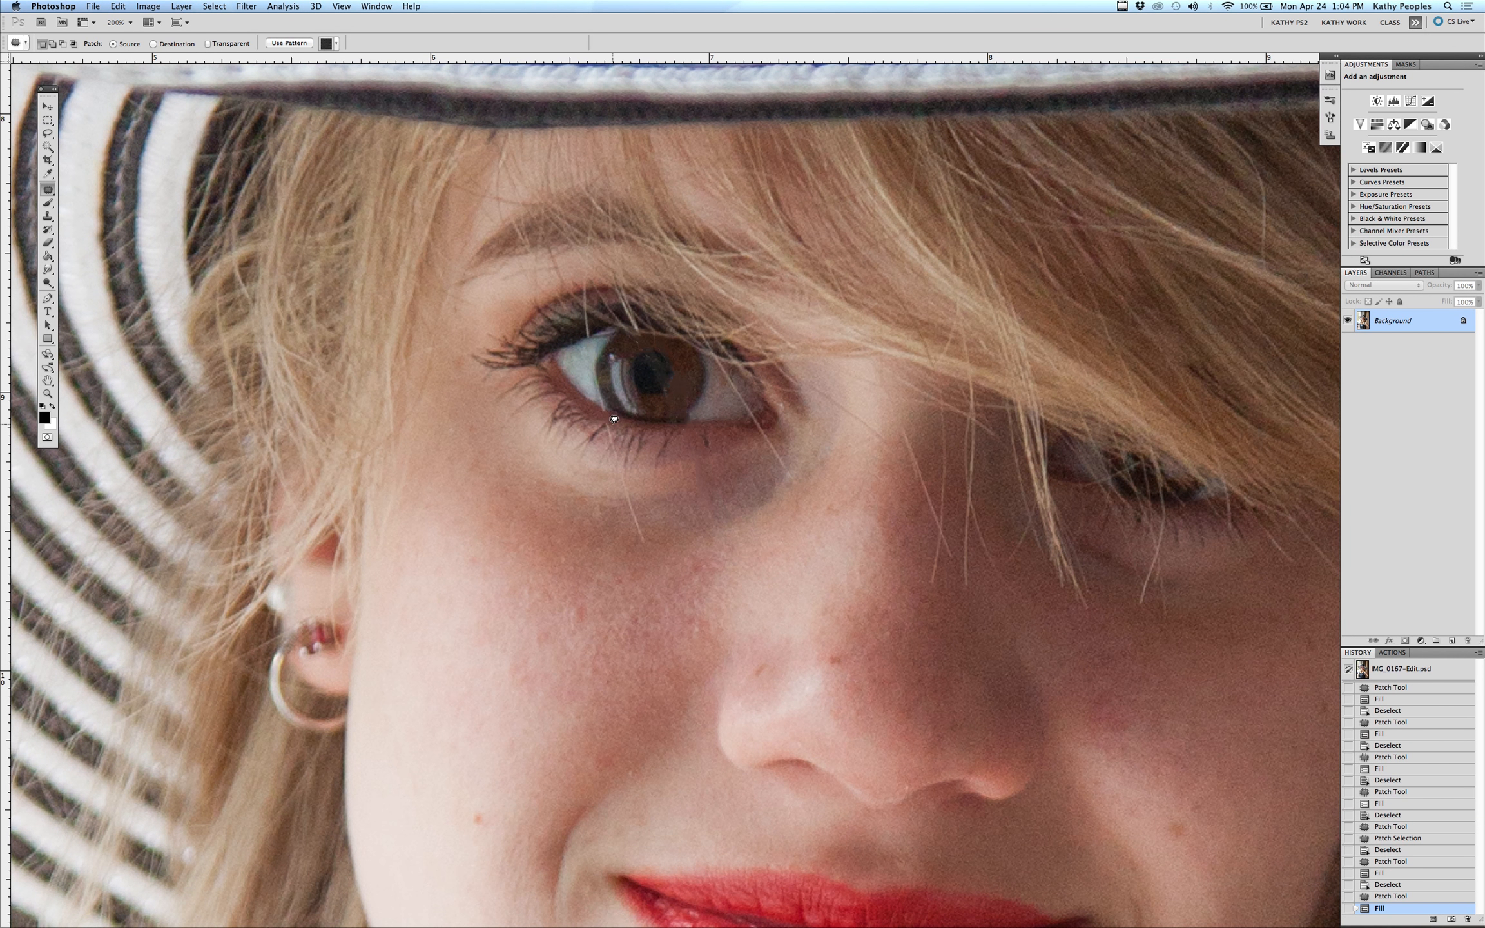
key("super+d")
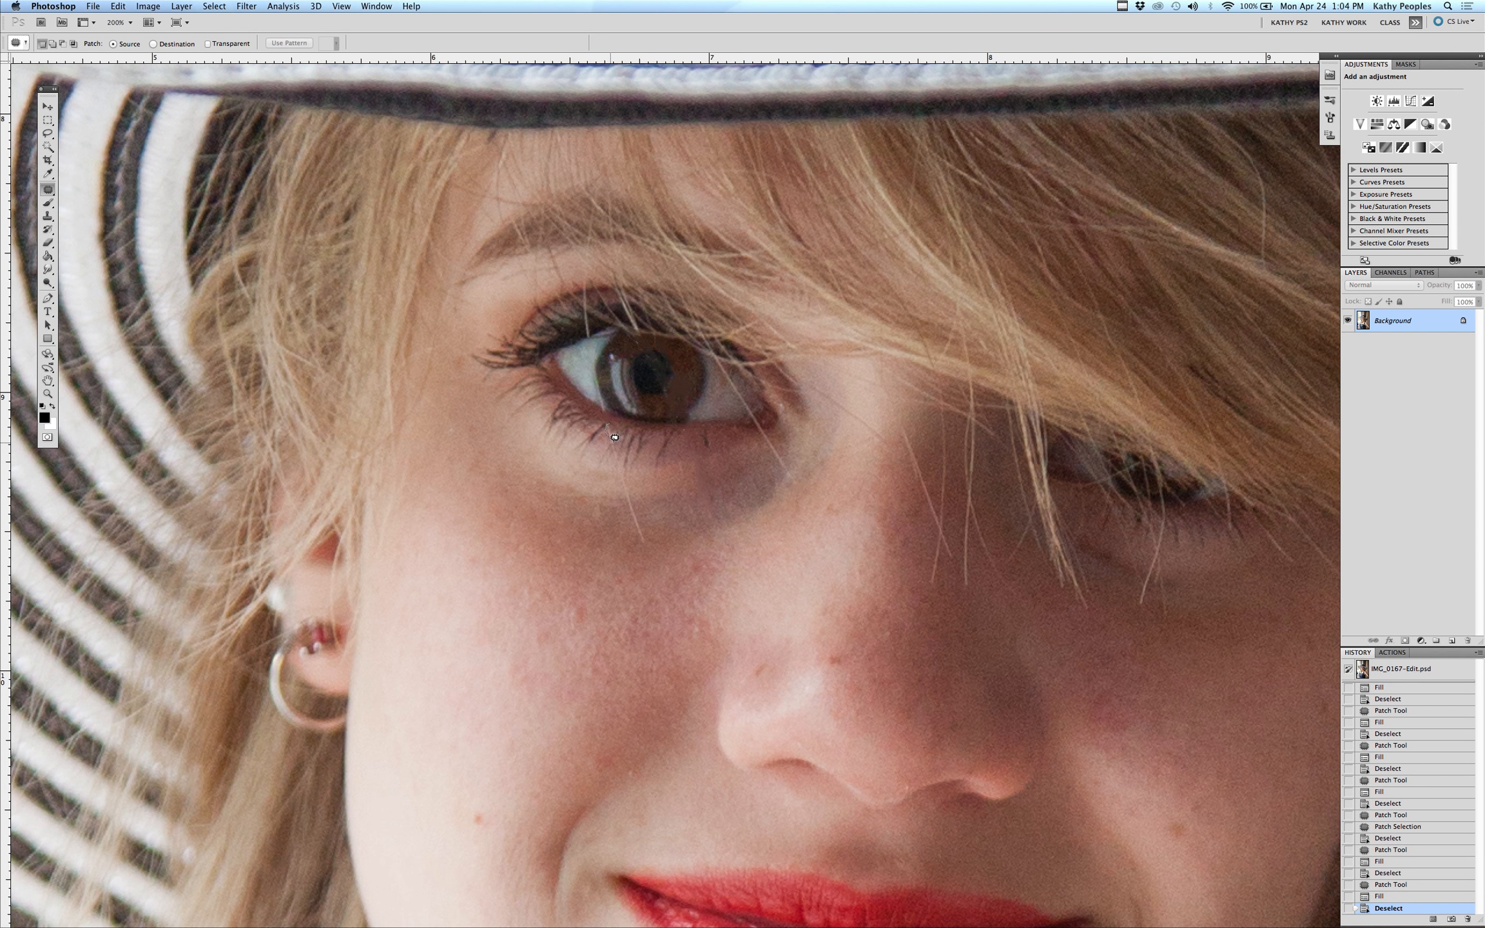
Content-aware fill a small spot along the lower lashes and deselect
left_click_drag(614, 437, 622, 427)
key("BackSpace")
key("Return")
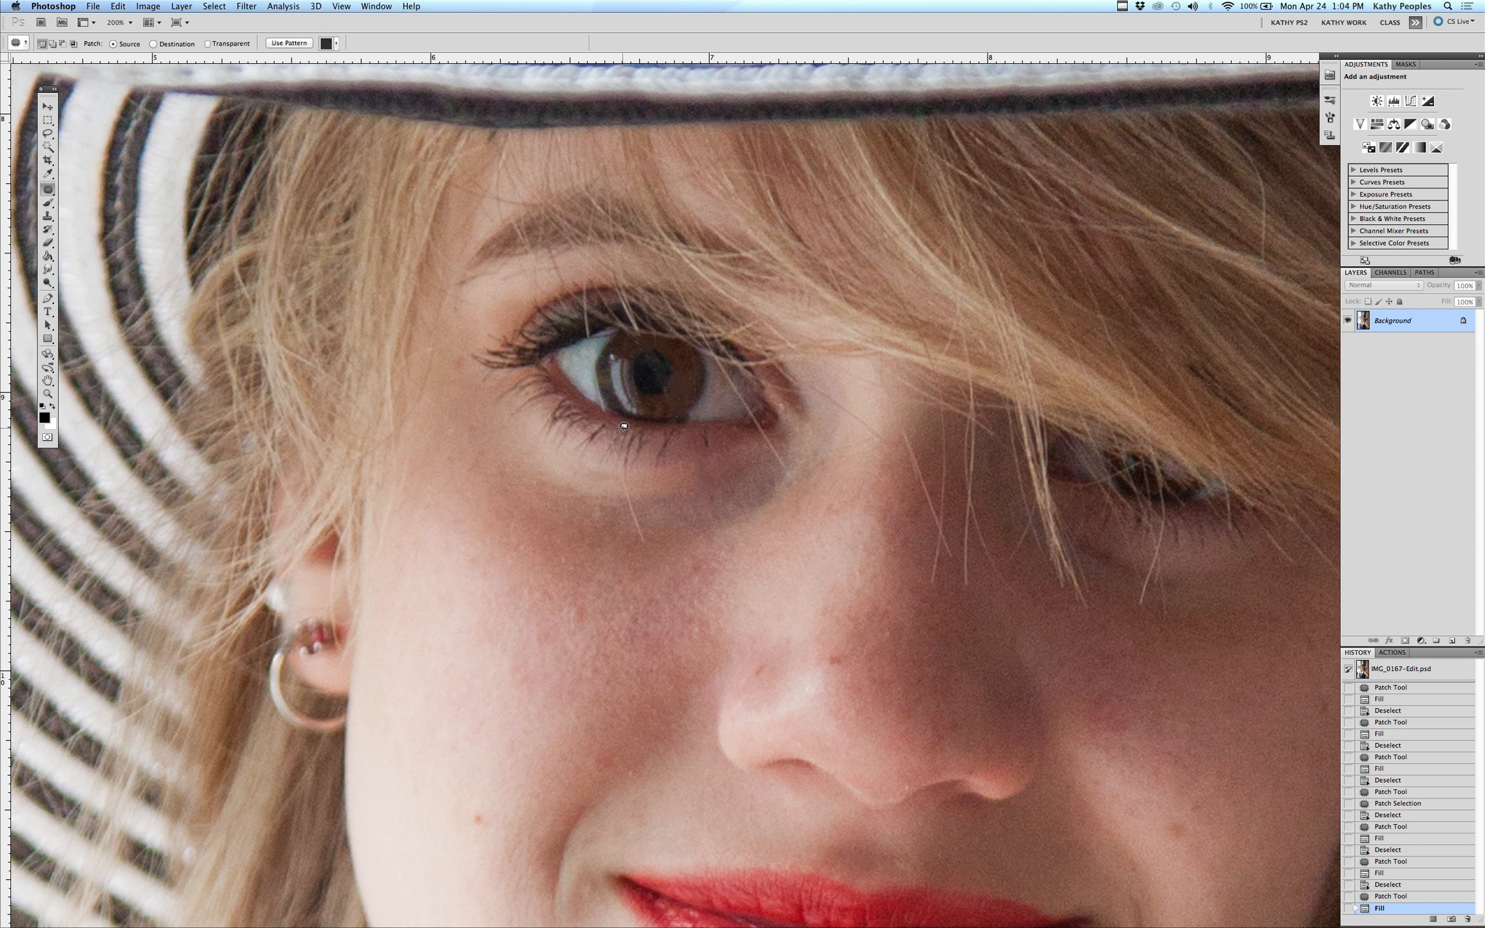
key("super+d")
Select the stray hair running down below the eye and content-aware fill it twice, then deselect
left_click_drag(614, 448, 648, 537)
key("BackSpace")
key("Return")
left_click_drag(628, 477, 619, 465)
key("BackSpace")
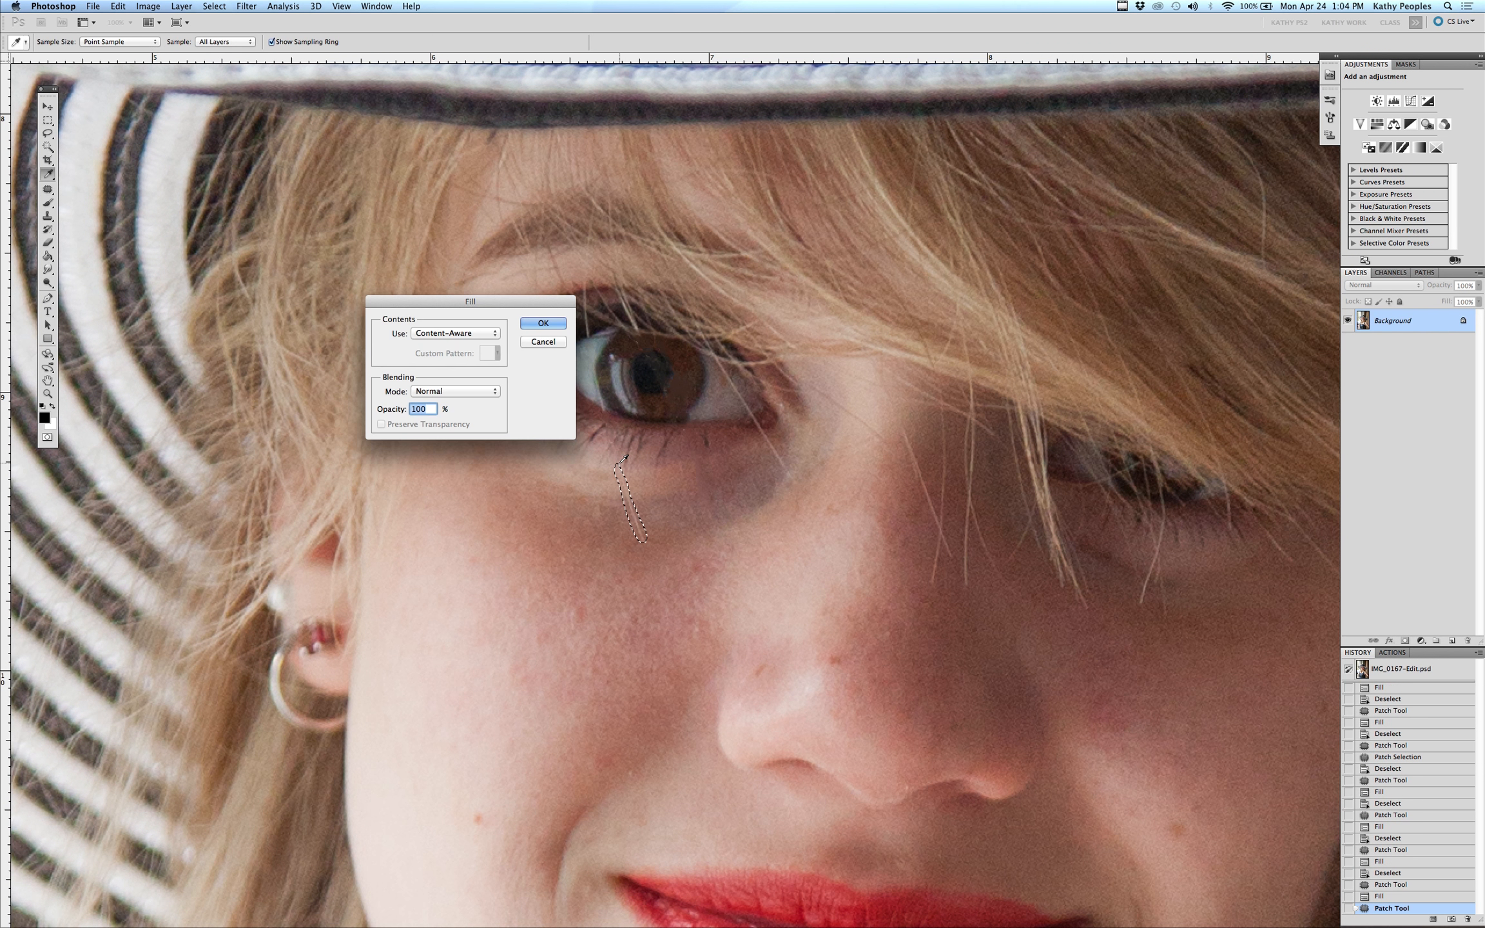
key("Return")
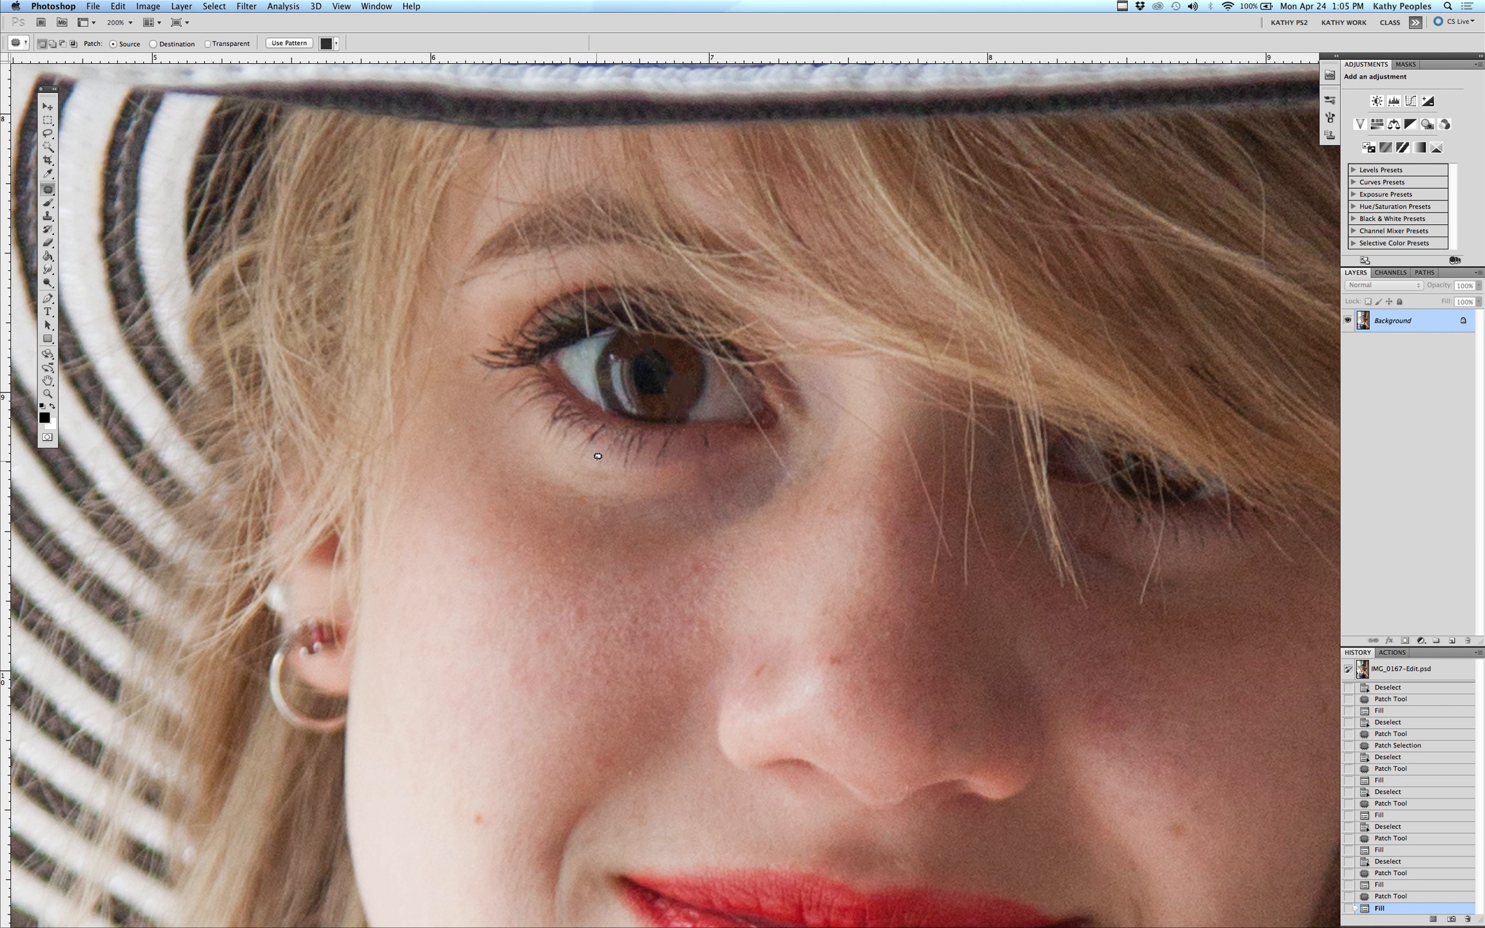
key("cmd+d")
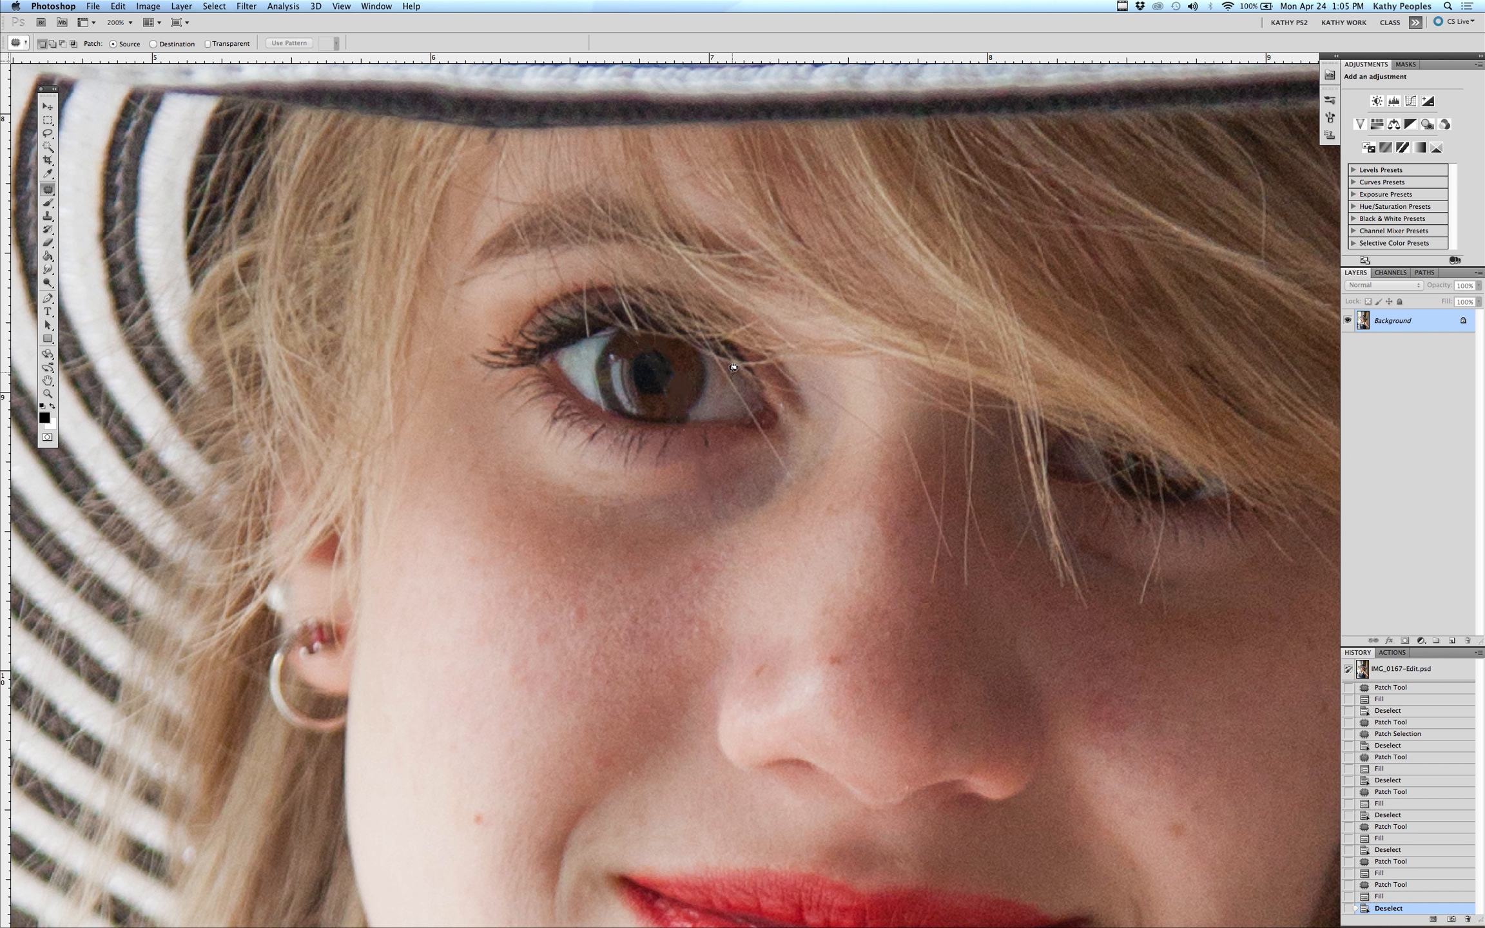
Select the stray hair crossing the iris's right edge, content-aware fill it, and deselect
mouse_move(716, 363)
left_mouse_down()
mouse_move(756, 415)
mouse_move(732, 368)
left_mouse_up()
key("Delete")
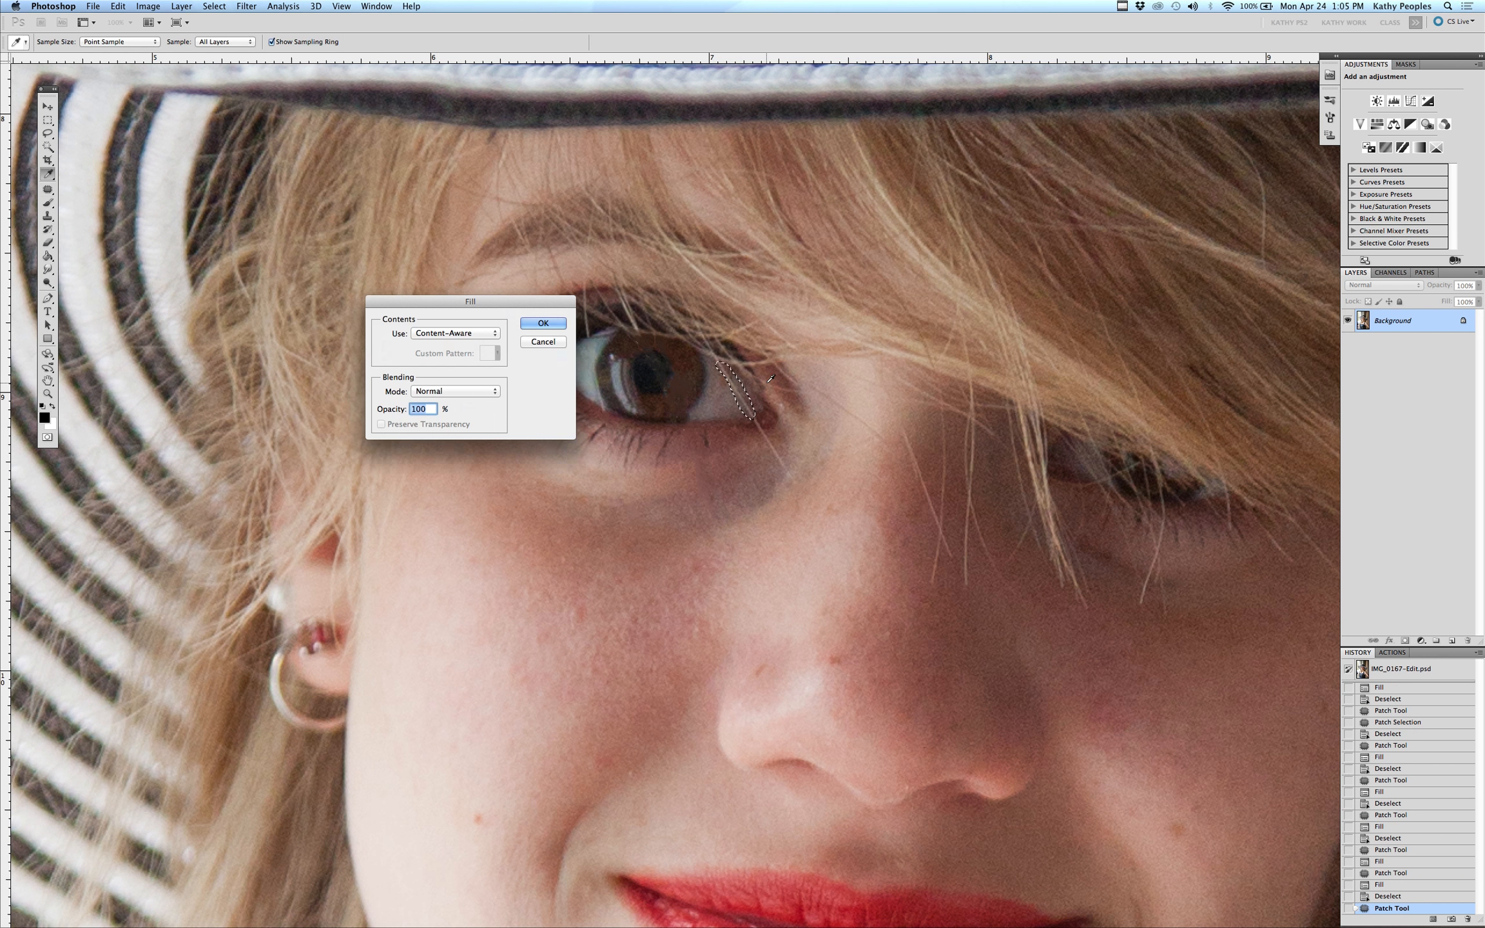
key("Return")
key("ctrl+d")
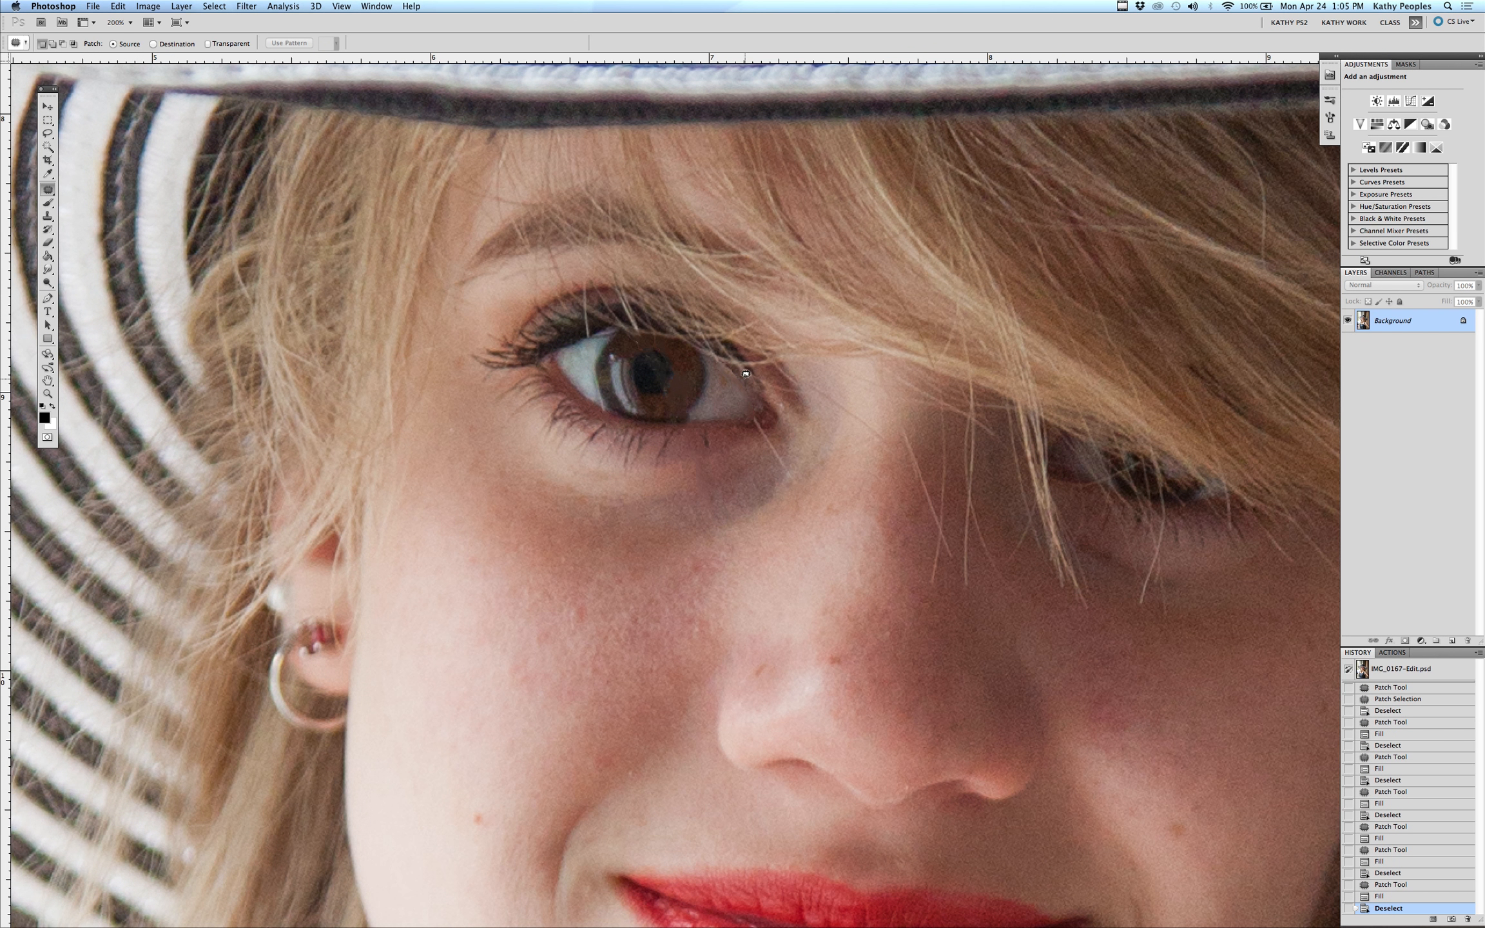
Content-aware fill a small selection on the iris's right edge and deselect
mouse_move(739, 371)
left_mouse_down()
mouse_move(719, 360)
mouse_move(738, 376)
left_mouse_up()
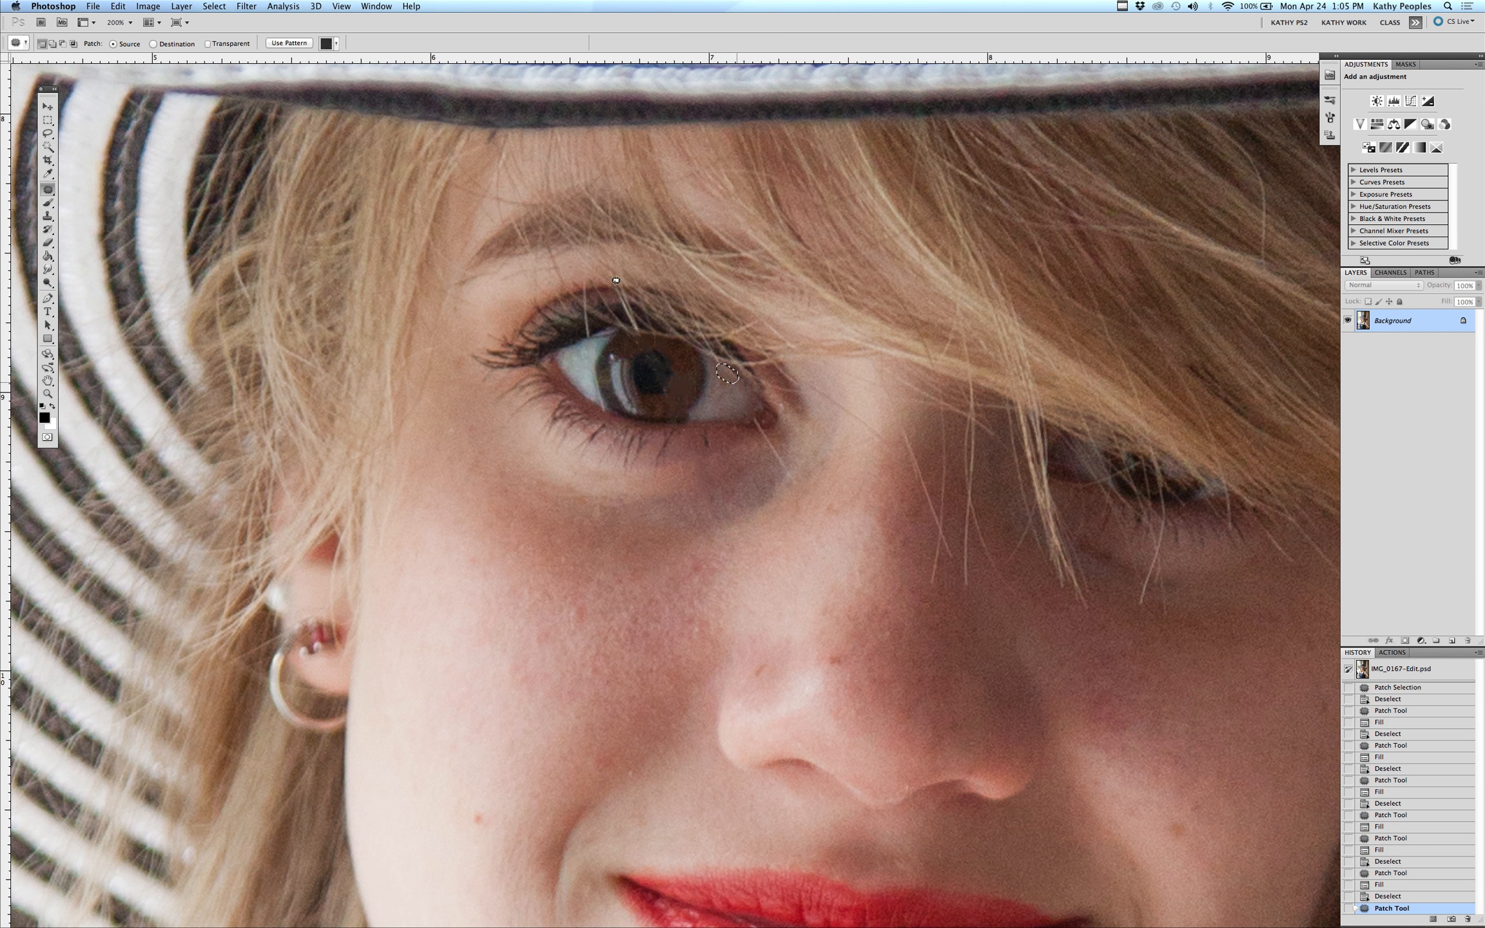
left_click(214, 6)
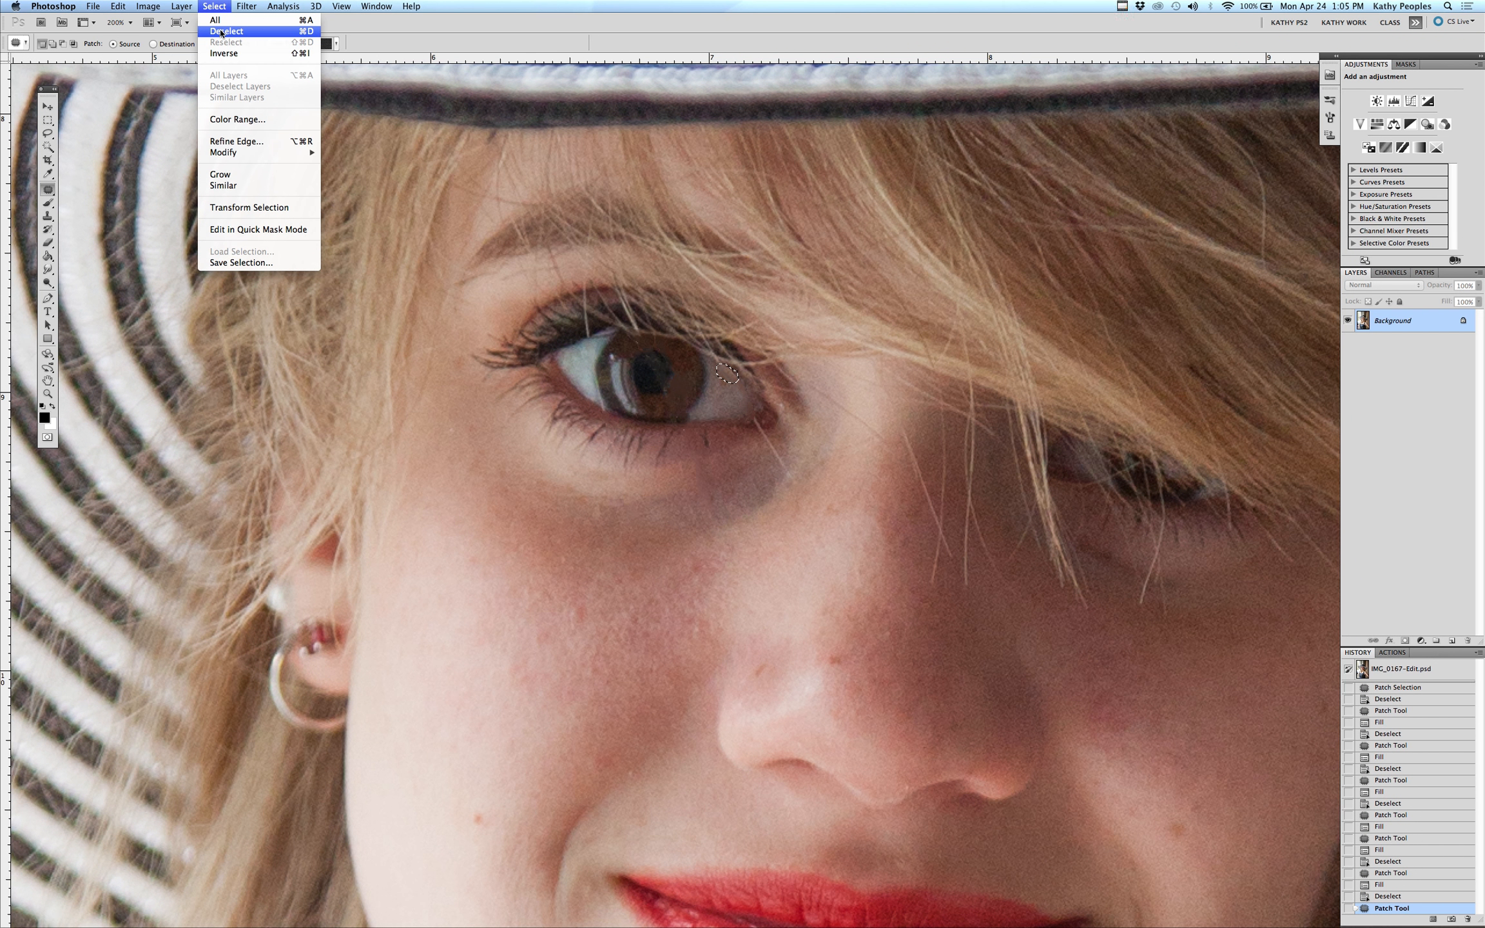
left_click(696, 287)
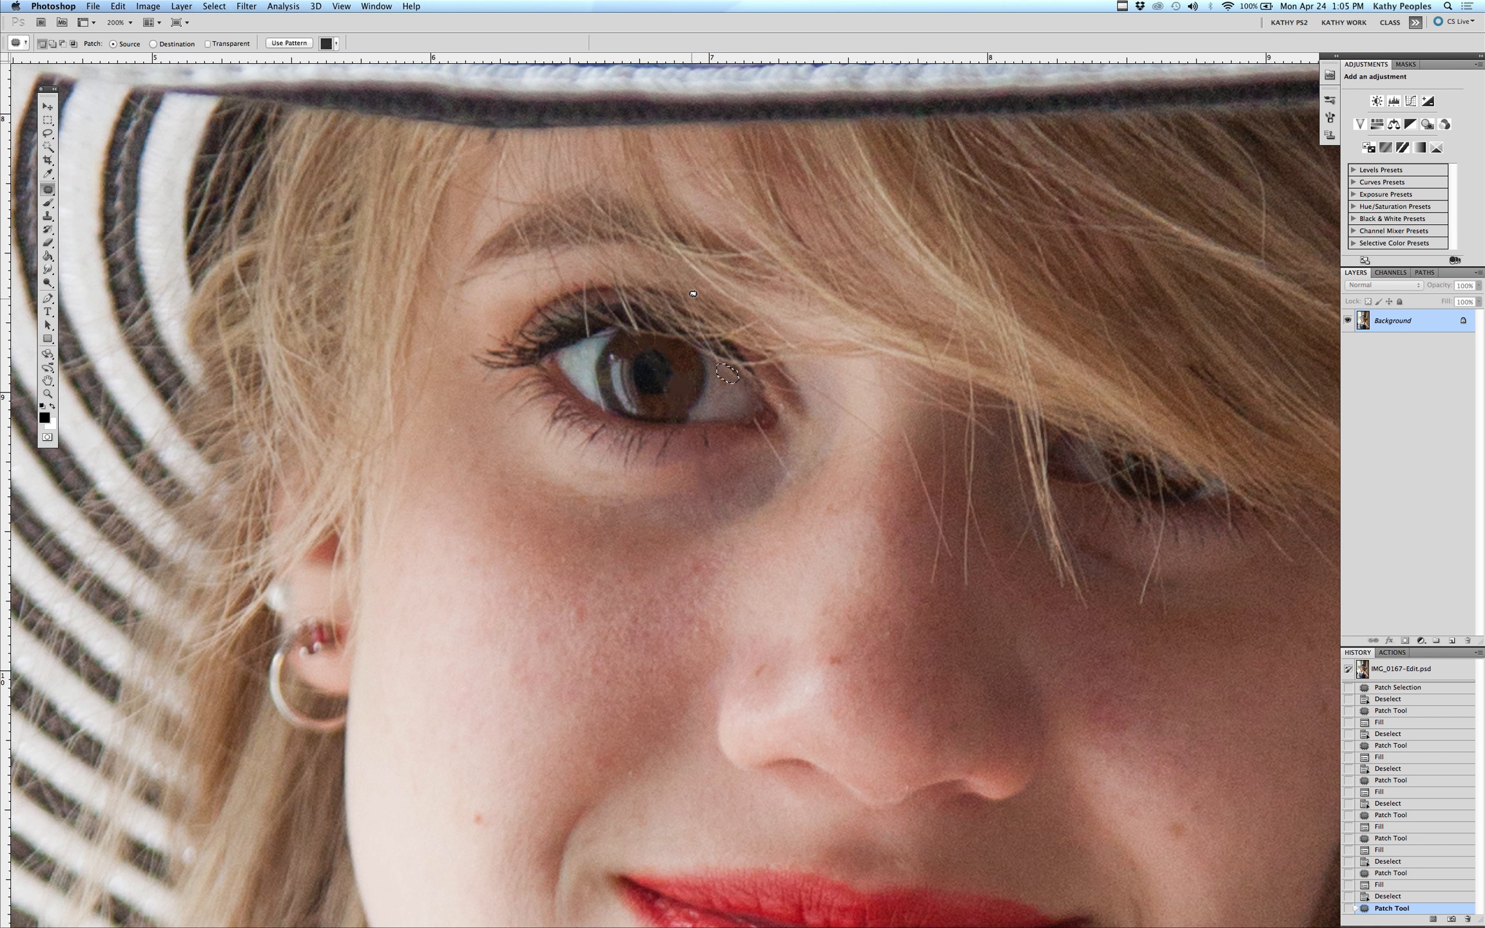
key("shift+BackSpace")
key("Return")
key("super+d")
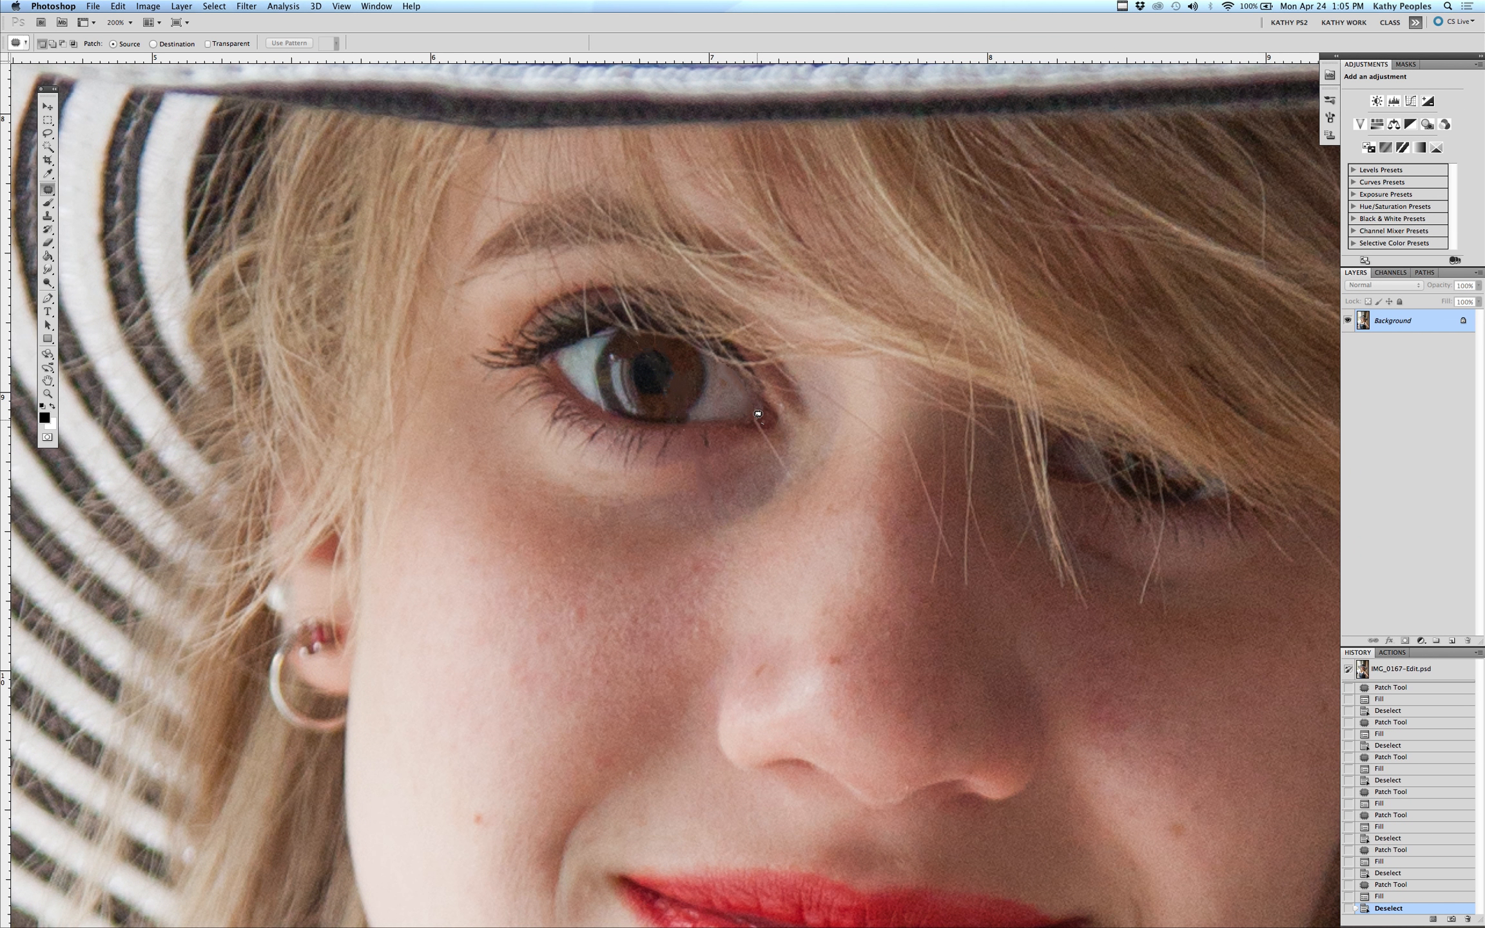
Select the area at the eye's outer corner, content-aware fill it, and deselect
mouse_move(753, 418)
left_mouse_down()
mouse_move(784, 468)
mouse_move(782, 452)
left_mouse_up()
key("shift+BackSpace")
key("Return")
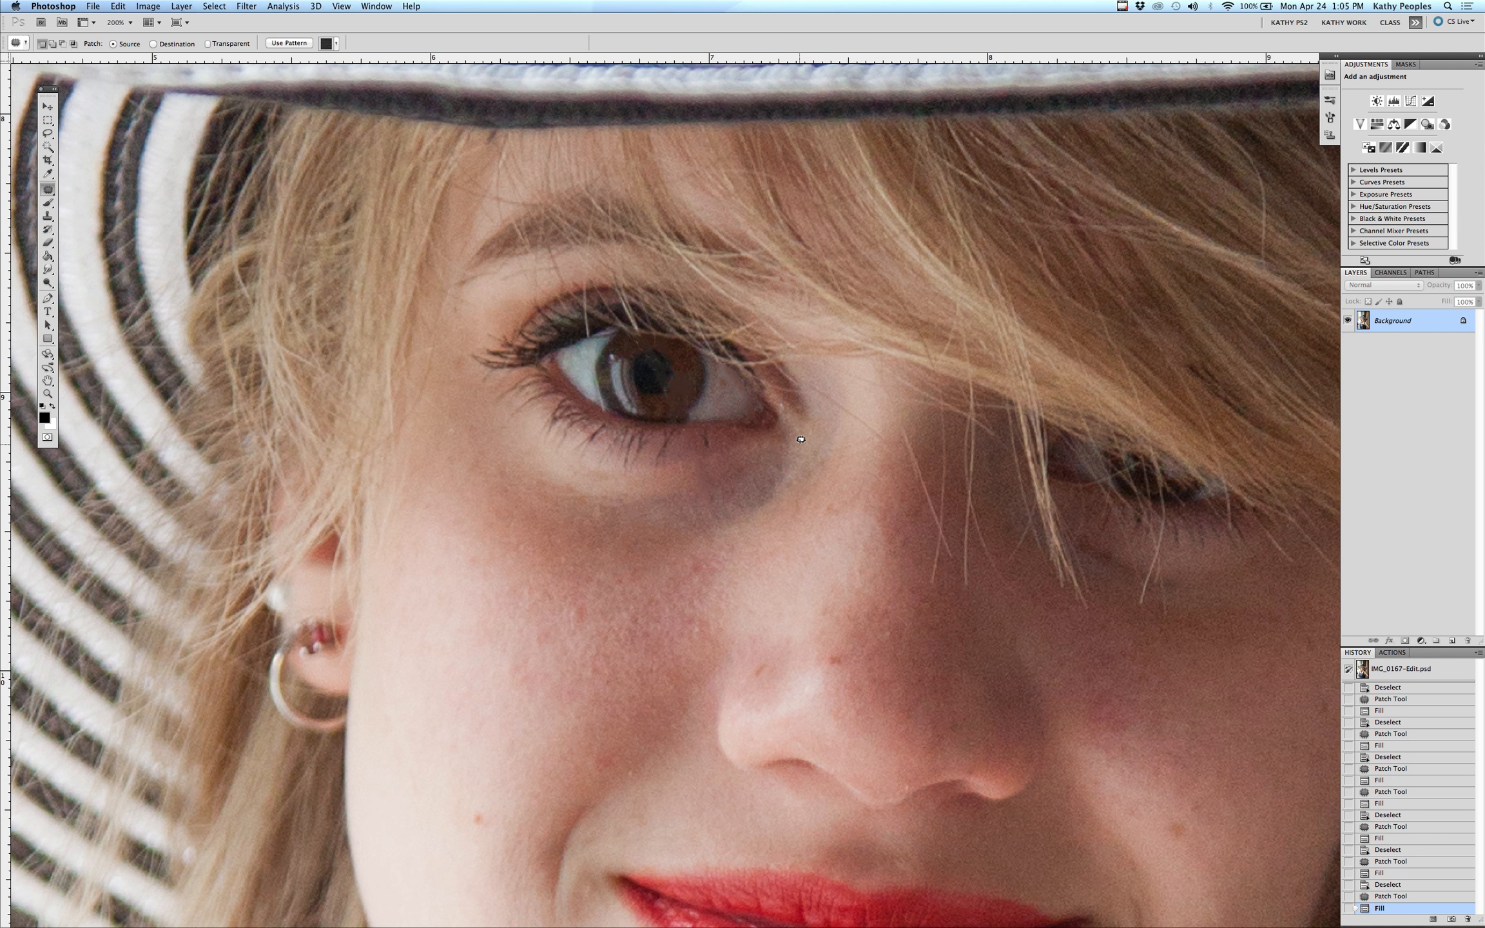
key("ctrl+d")
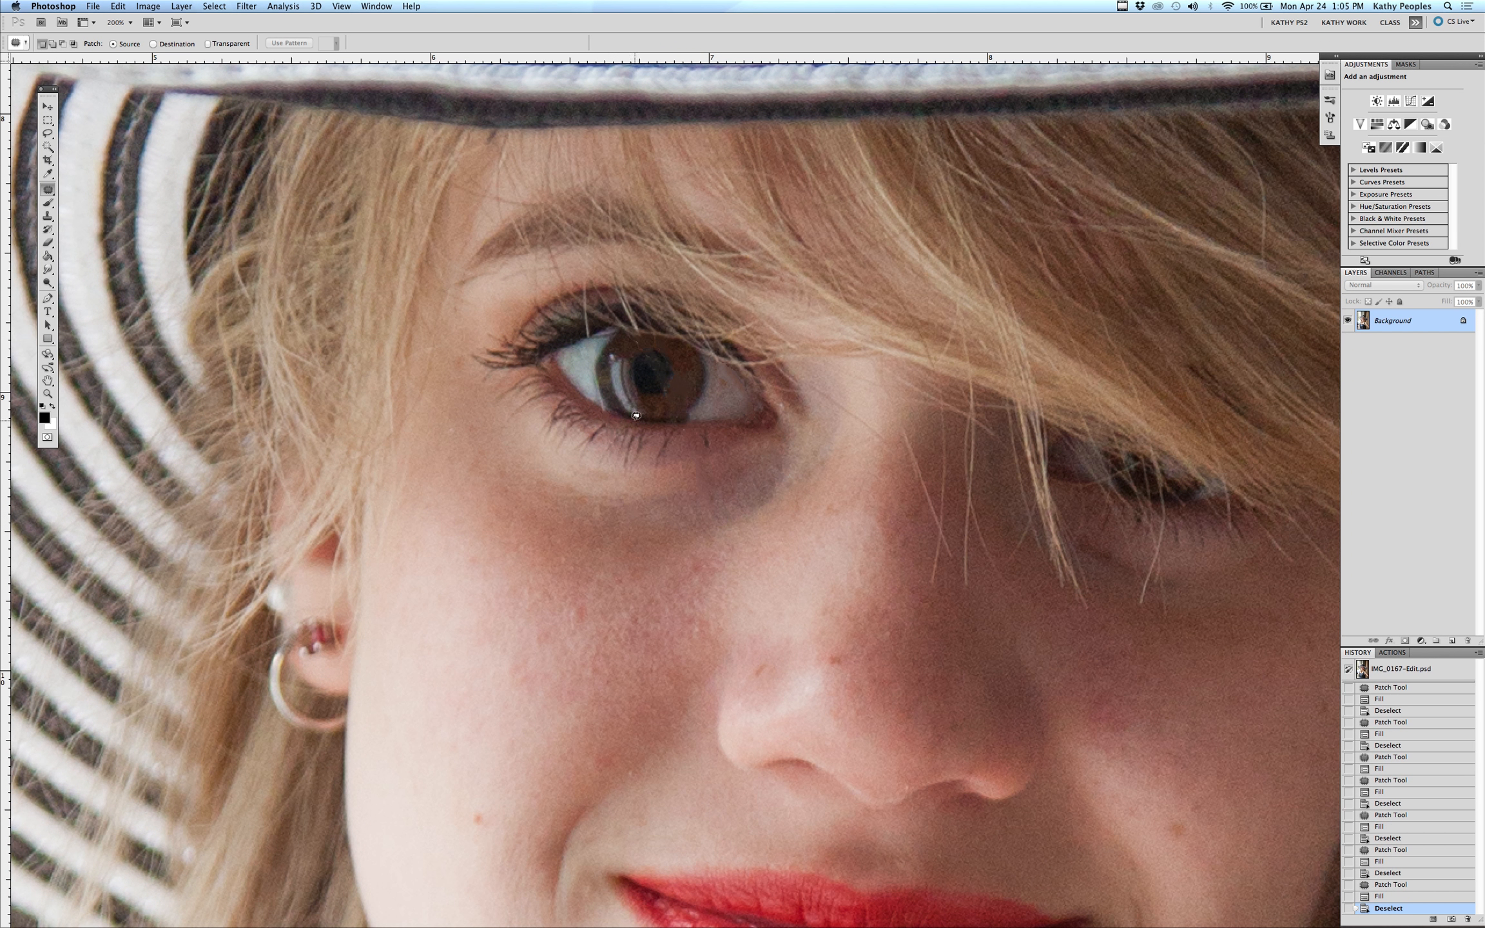